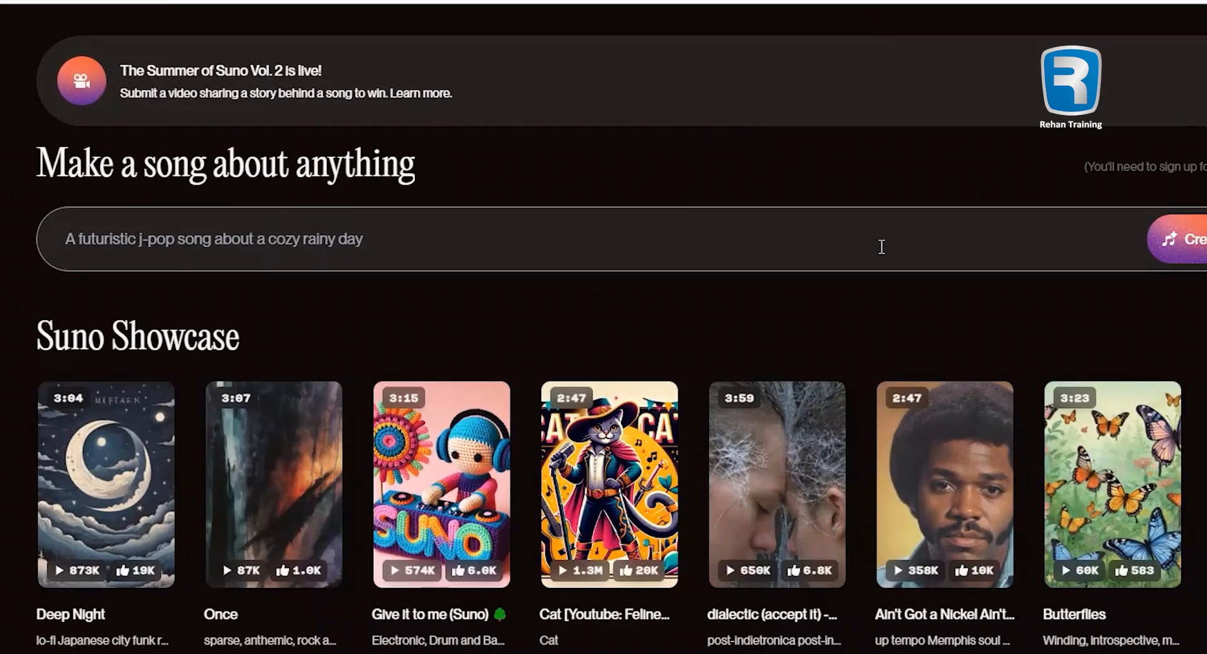
Generate a song from the prompt "Create a song on Karachi, a city of light, soft music".
click(437, 242)
text(Create a son)
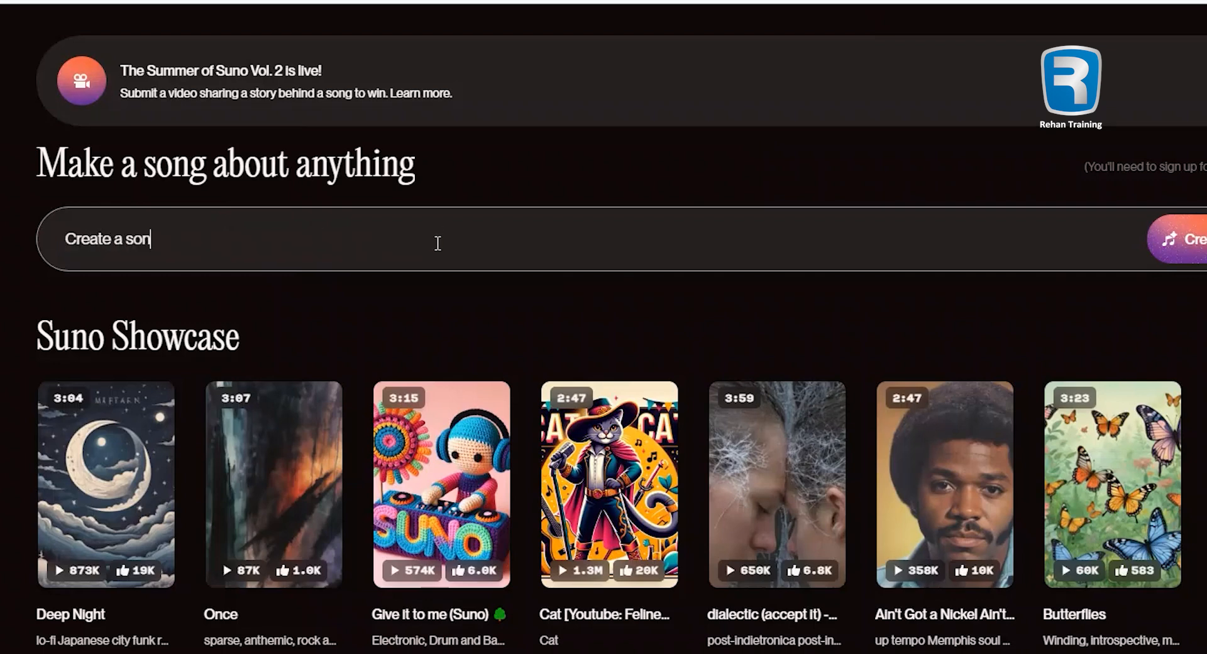
text(g on Karachi, a c)
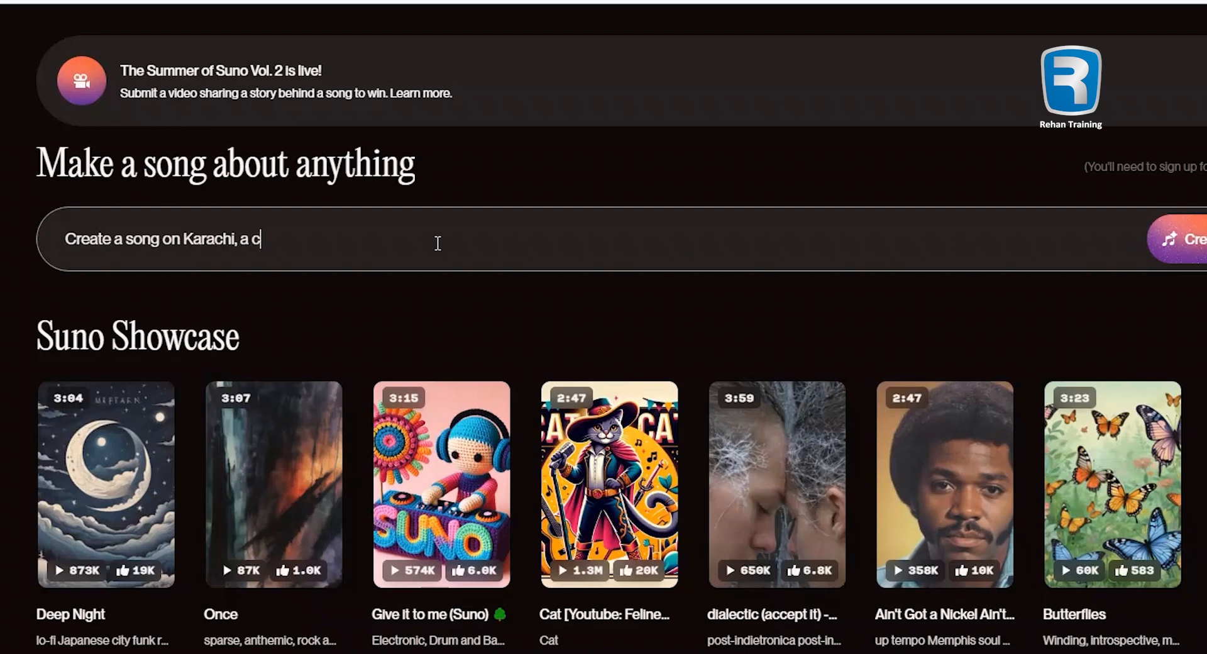
text(ity of light,)
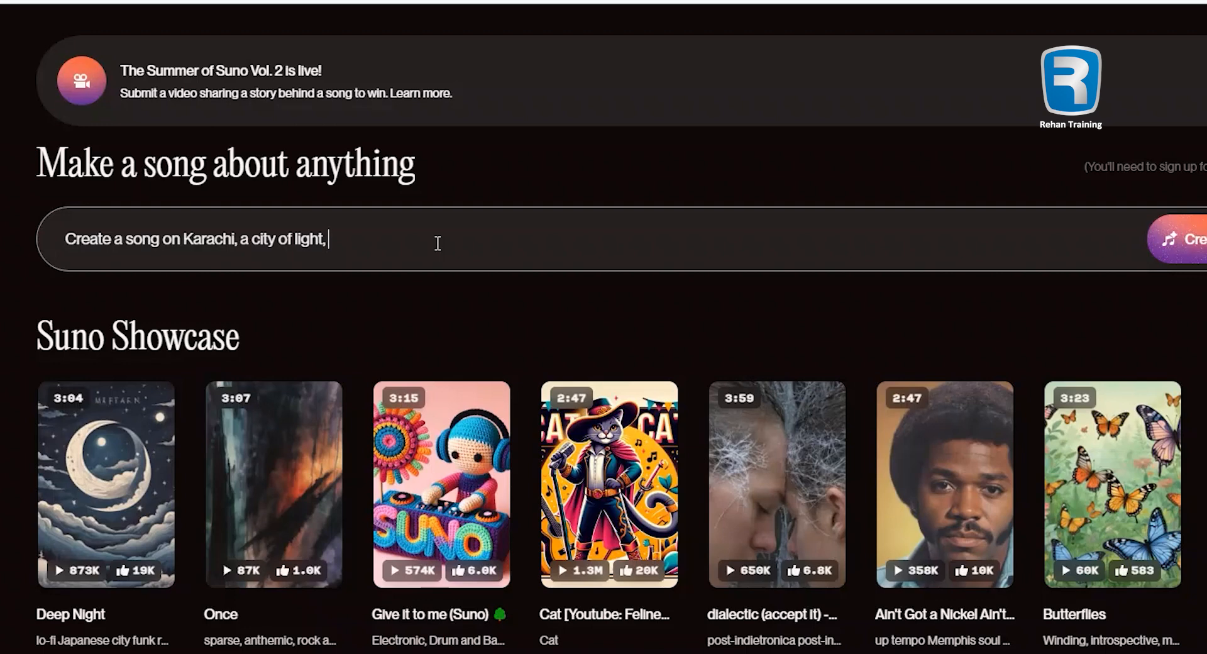
text(soft music)
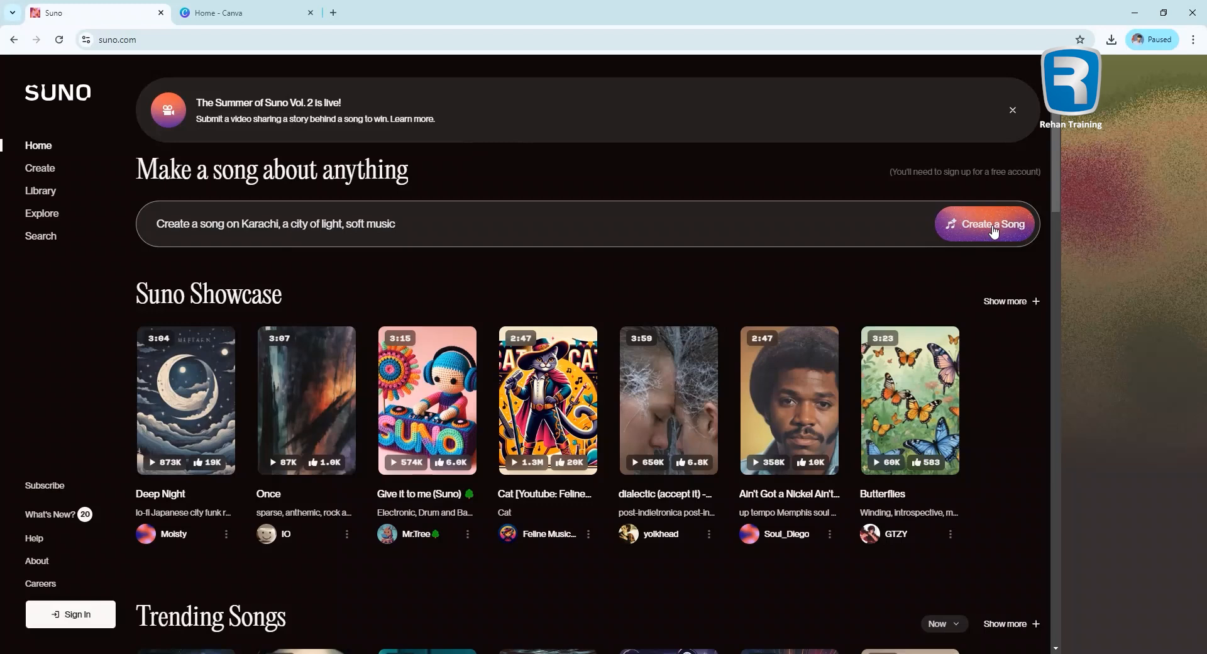
click(993, 228)
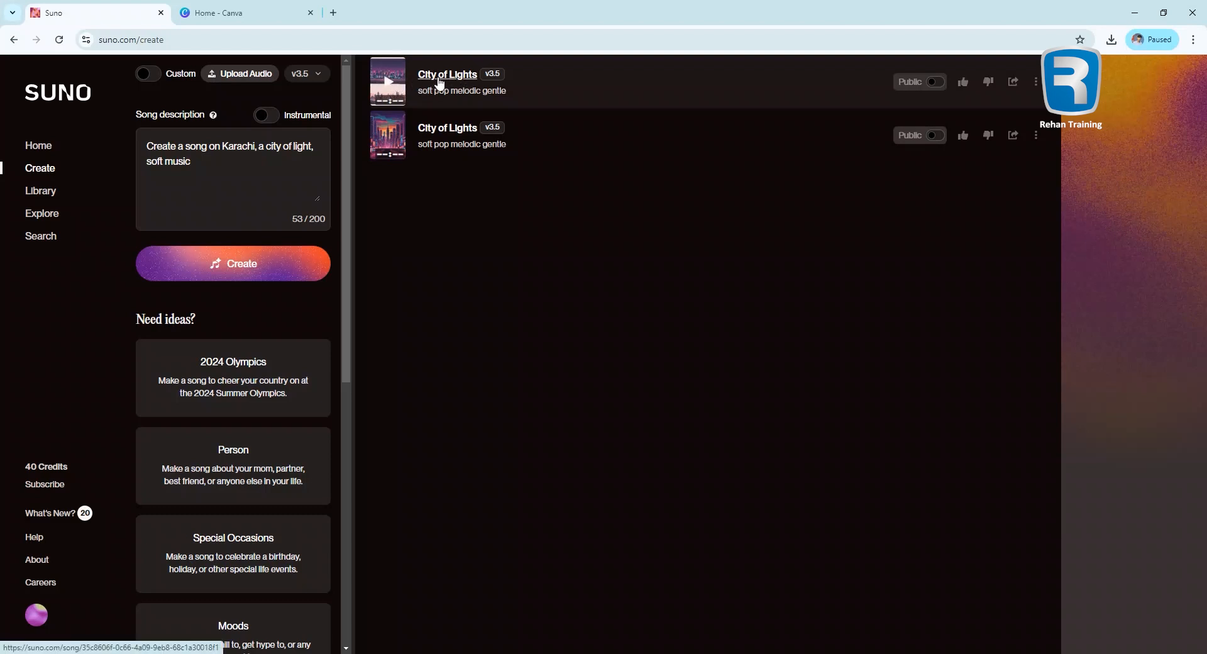
Listen to both generated versions of City of Lights, stopping playback after each one.
click(388, 85)
drag(410, 203, 101, 640)
click(363, 566)
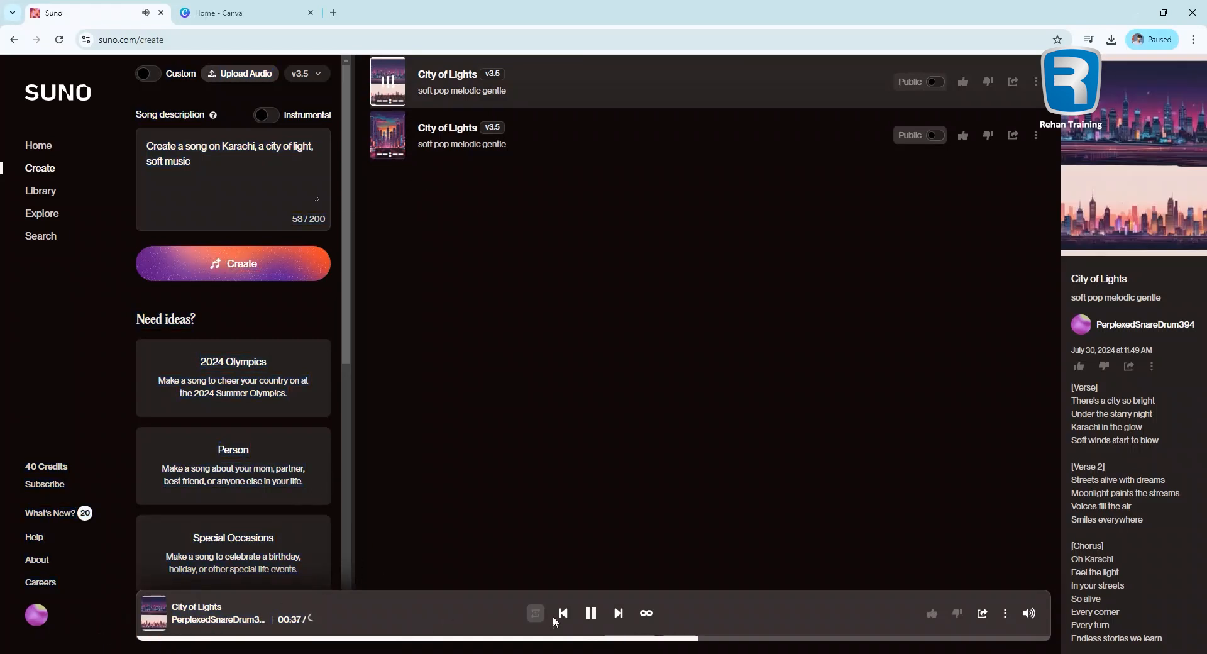
click(565, 618)
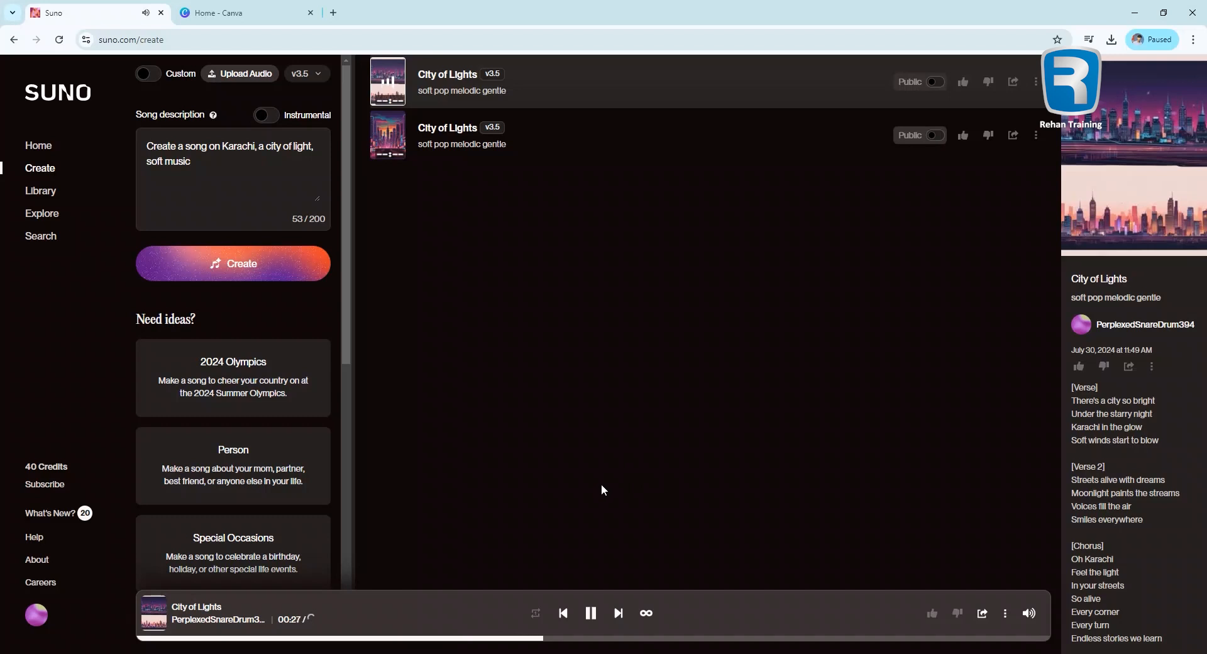
scroll(327, 499, down, 2)
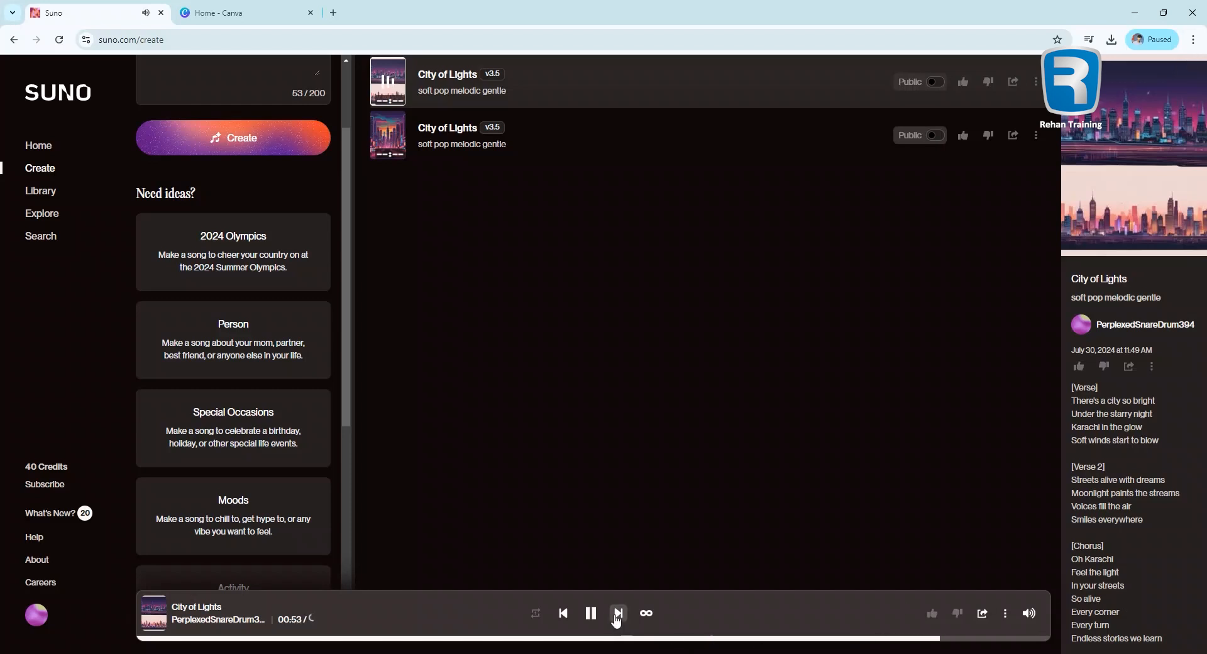
click(591, 613)
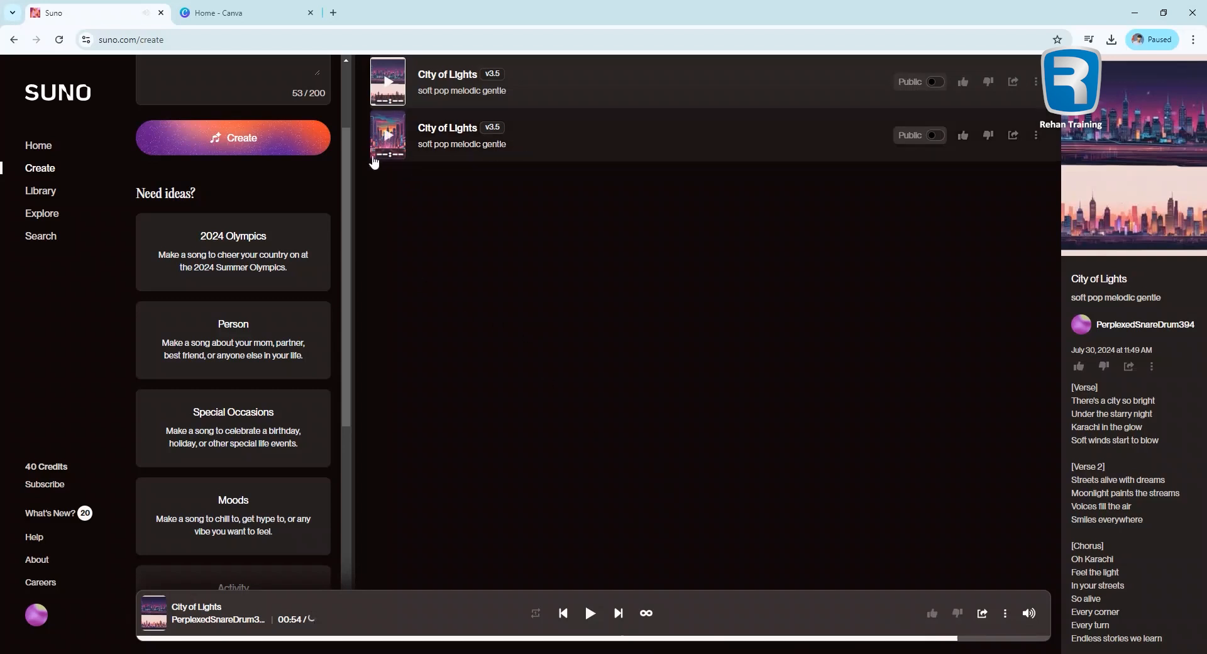
click(386, 139)
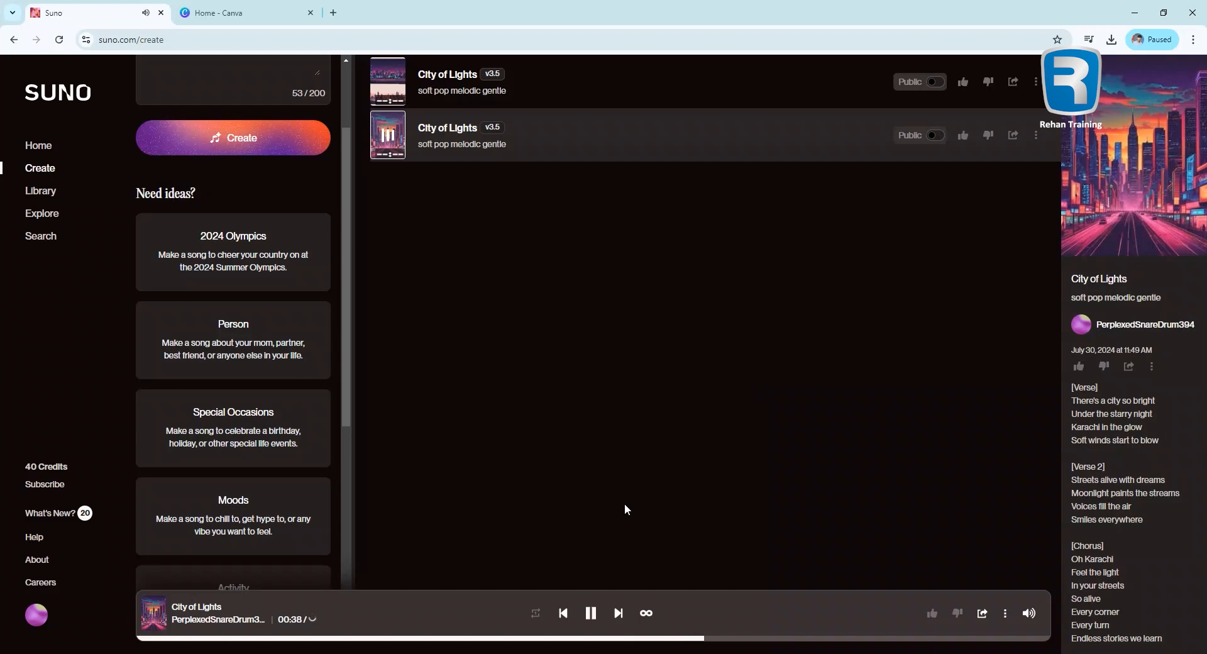
click(593, 615)
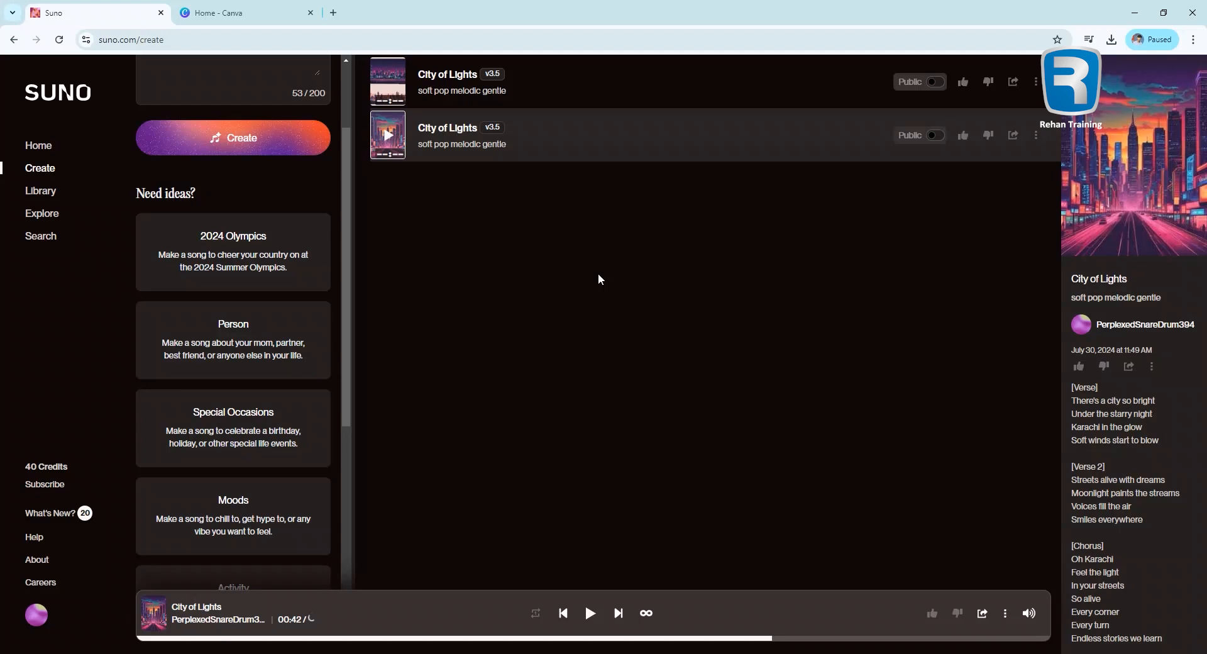
Download the second City of Lights version as audio.
click(1038, 136)
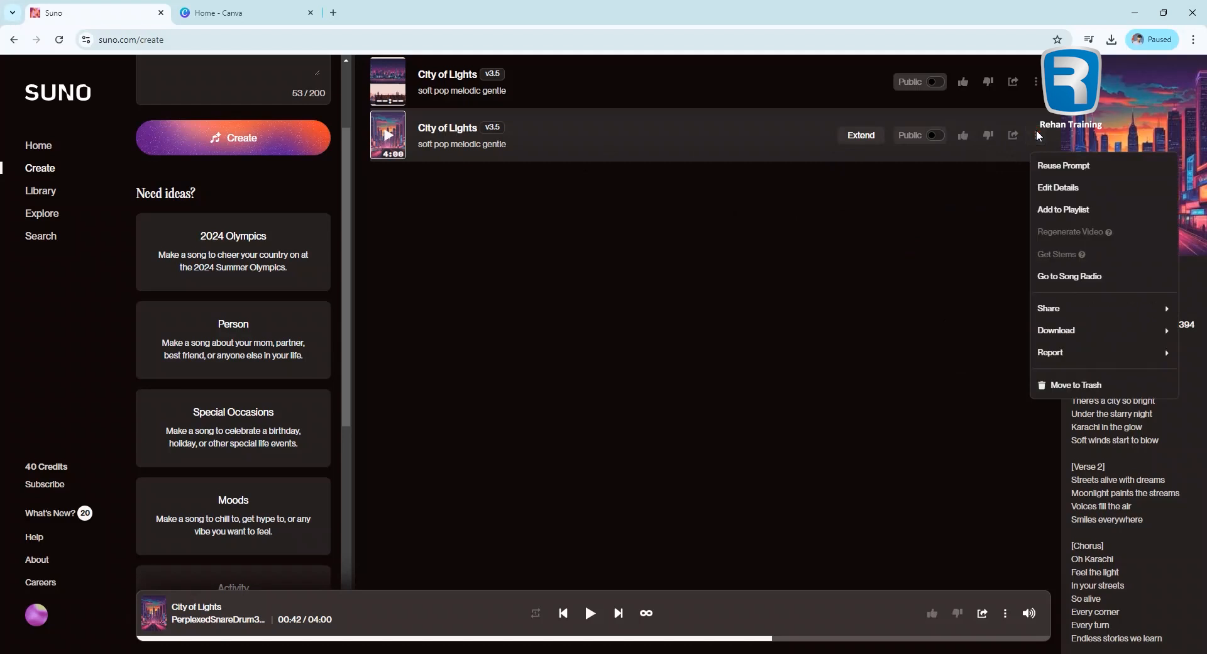
mouse_move(1048, 329)
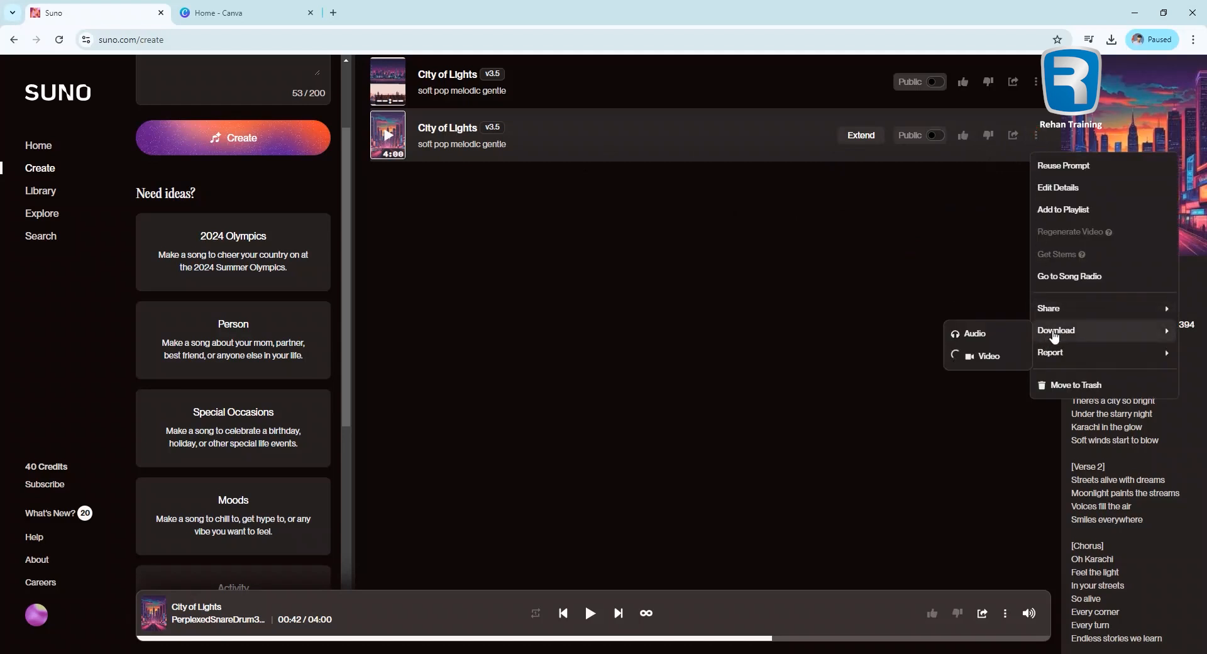
click(978, 332)
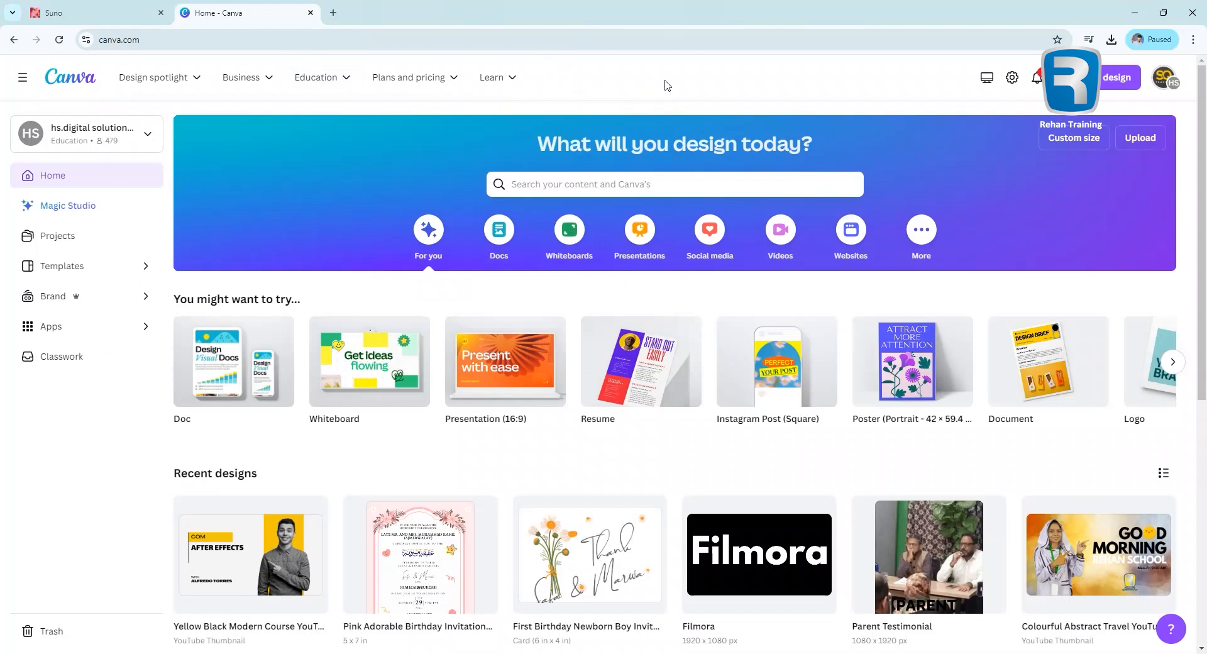
Switch to Canva and create a blank 1920 × 1080 px video design.
click(781, 234)
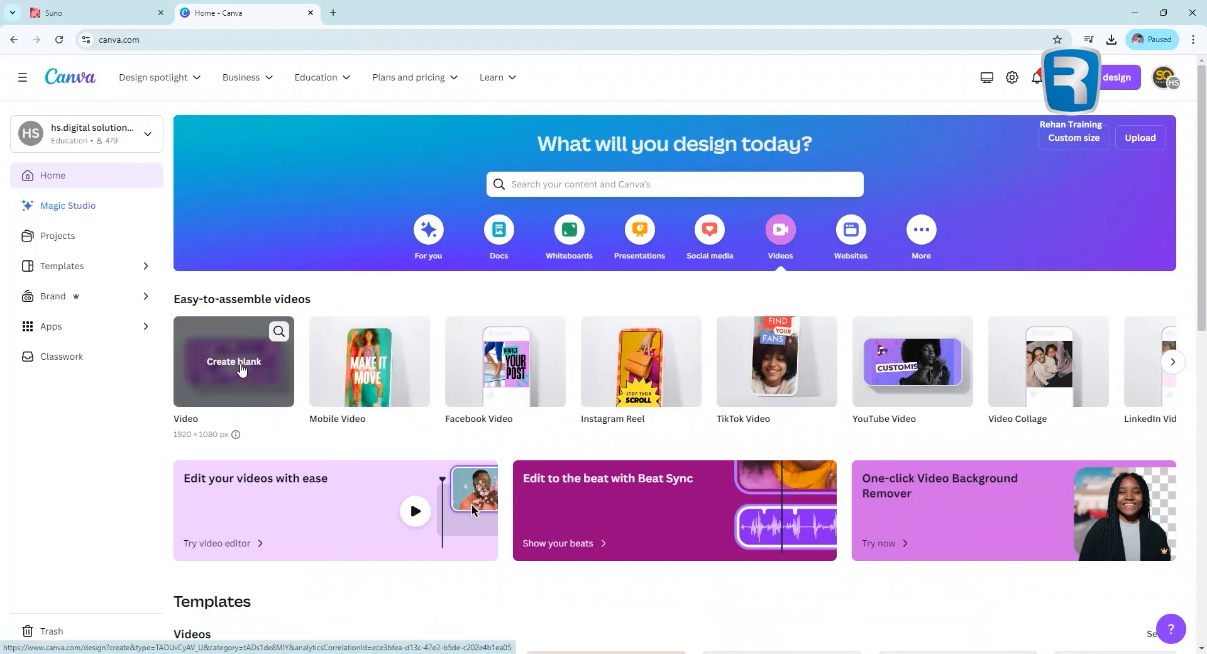
click(240, 371)
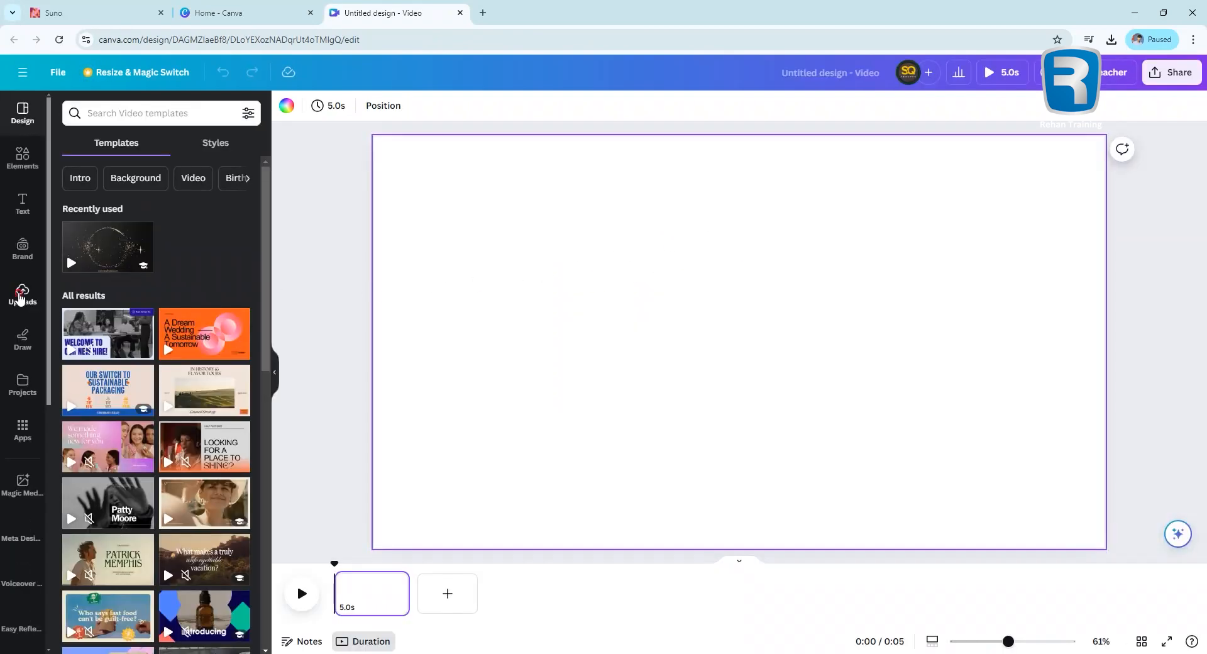
Upload the City of Lights MP3 from the Downloads folder to the design's uploads.
click(22, 293)
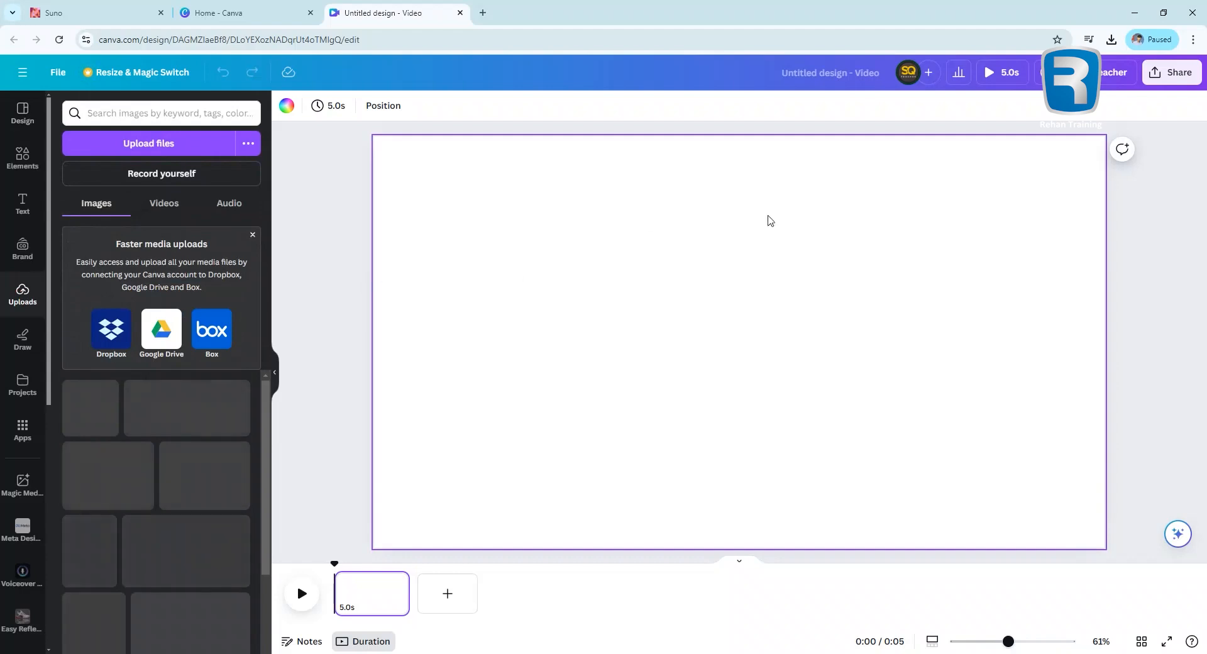
click(1112, 41)
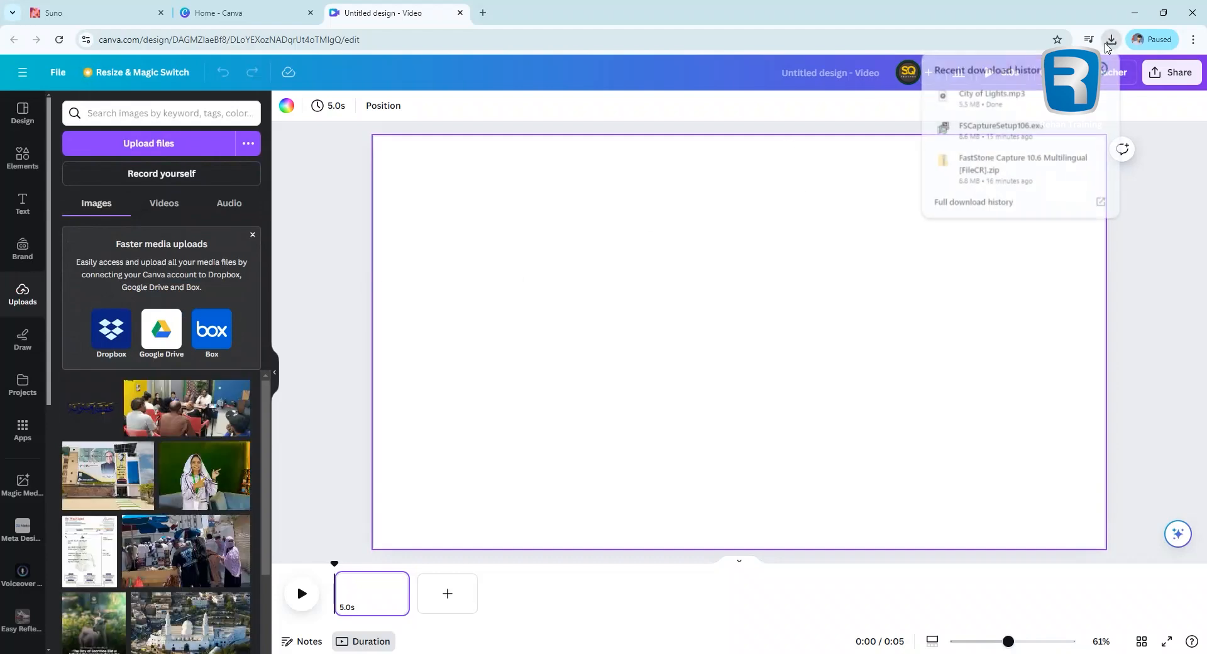
click(1099, 95)
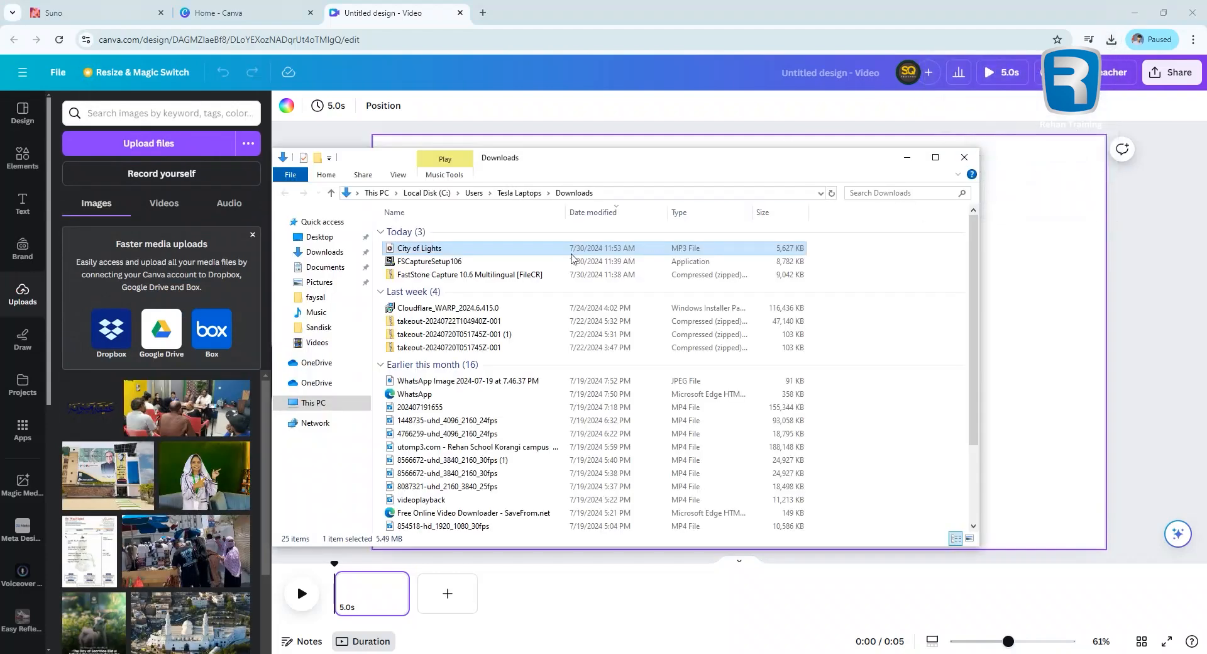
drag(457, 250, 119, 334)
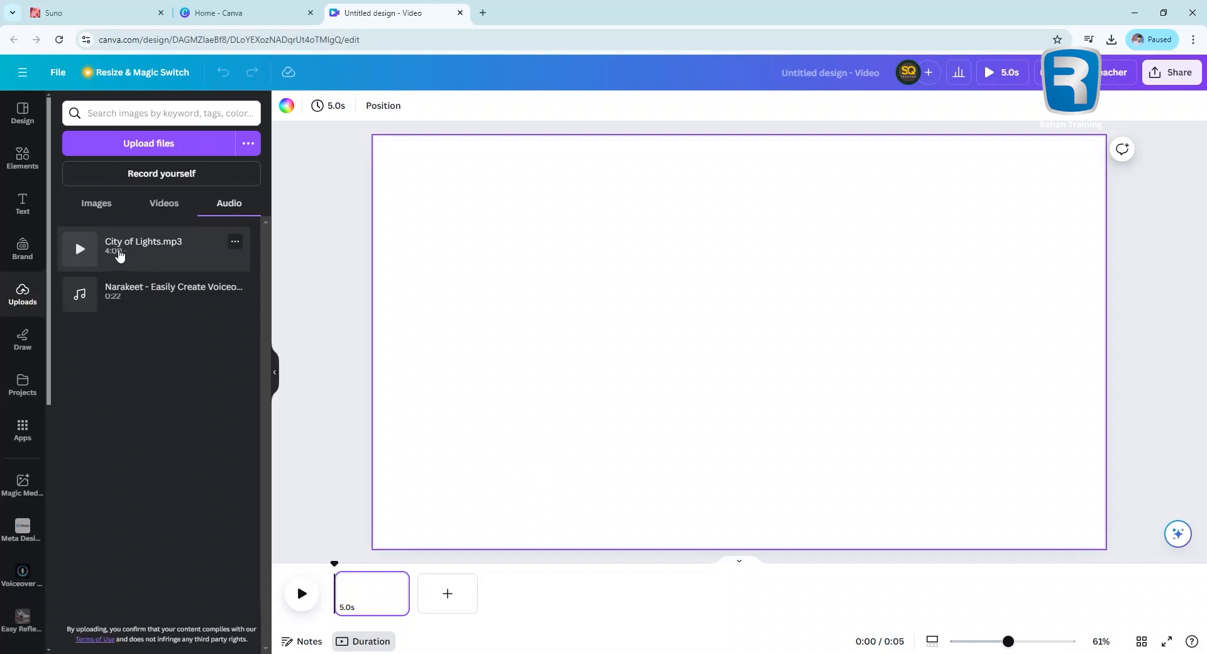
Add City of Lights.mp3 to the timeline and append three blank pages after the first page.
drag(76, 249, 374, 605)
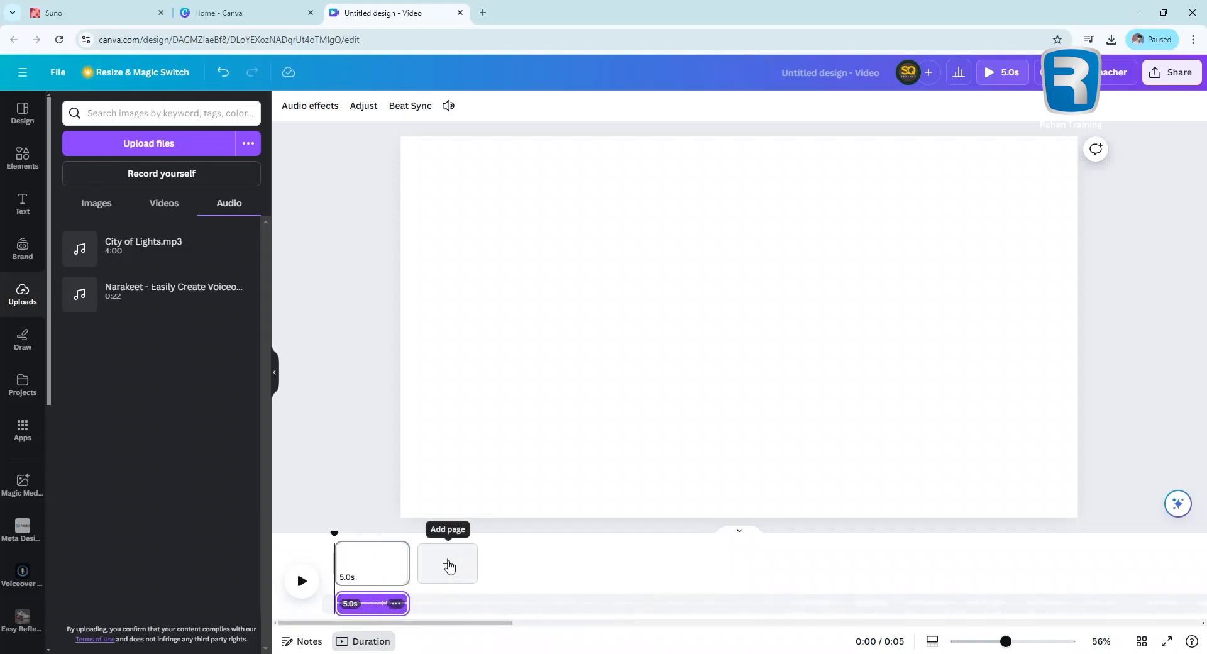
click(447, 563)
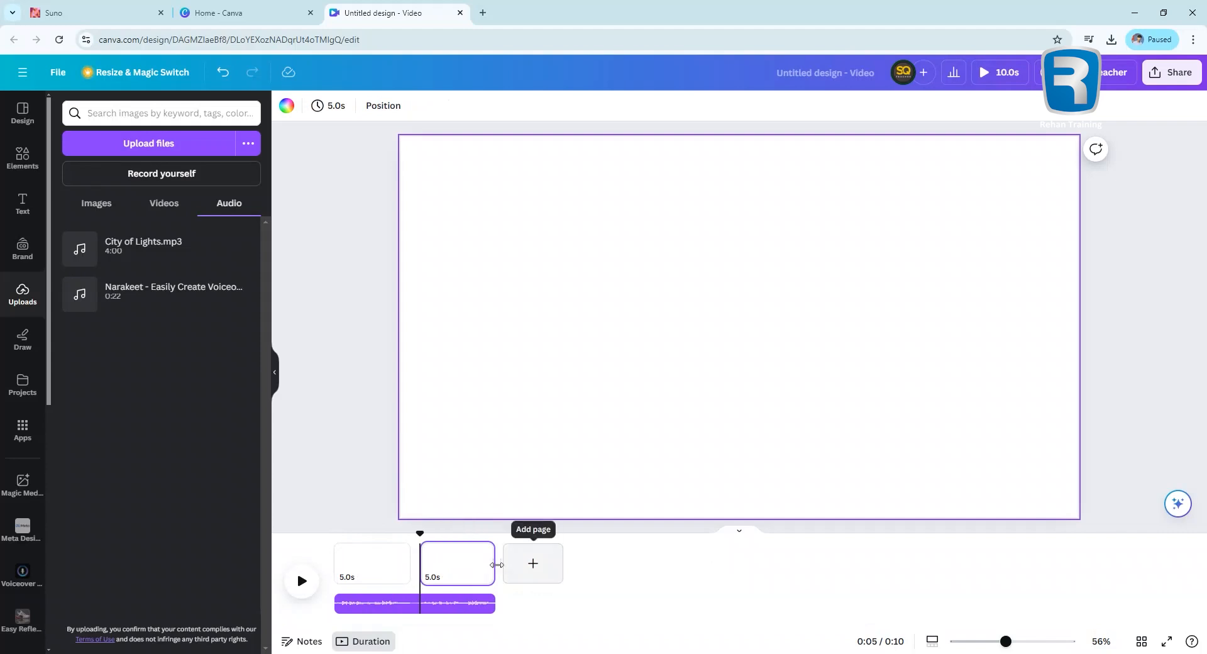
click(538, 567)
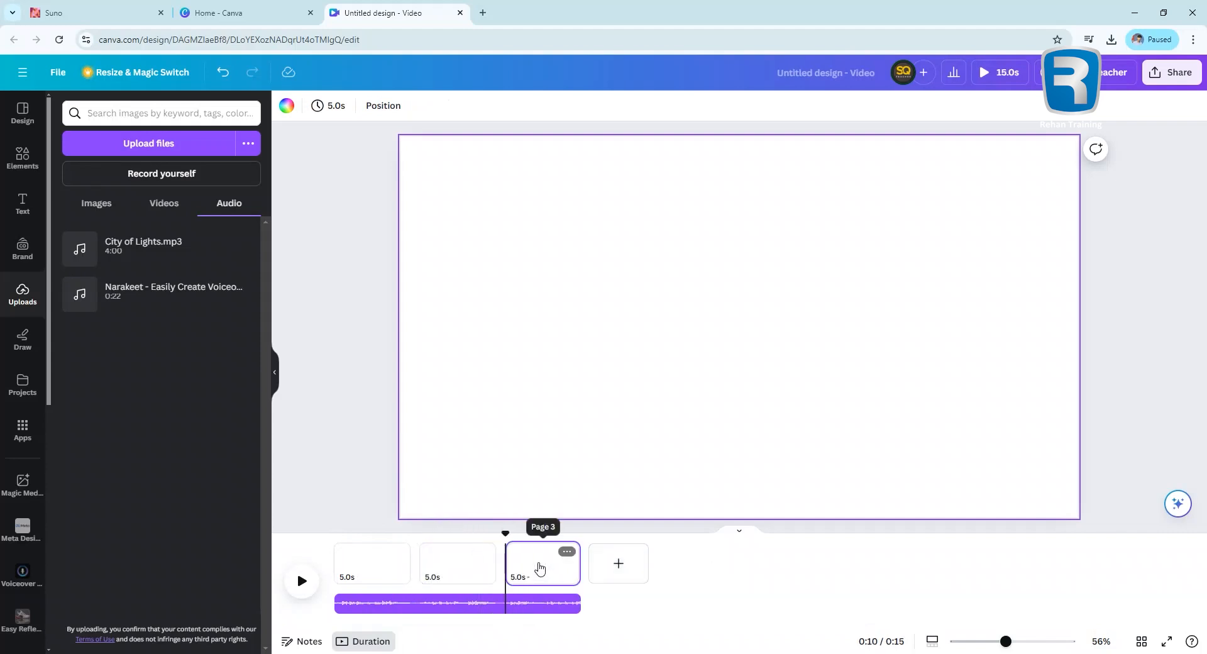
click(621, 566)
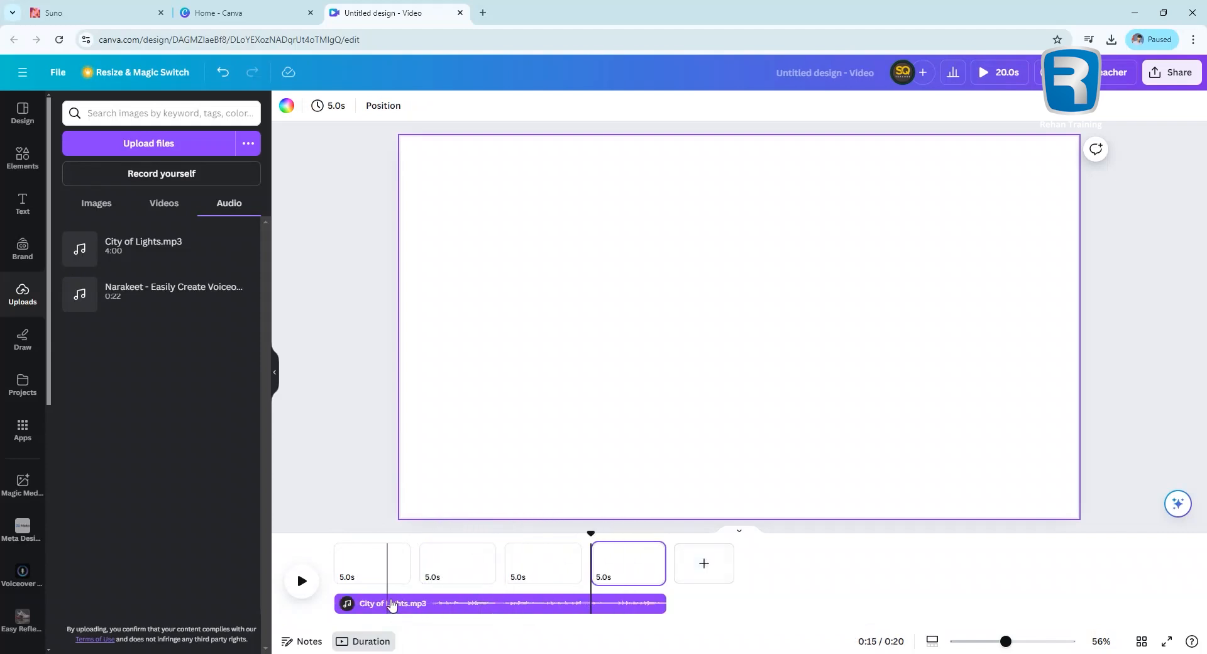
Trim the song clip to 16.8 s, preview its opening, and return the playhead to the start.
click(666, 605)
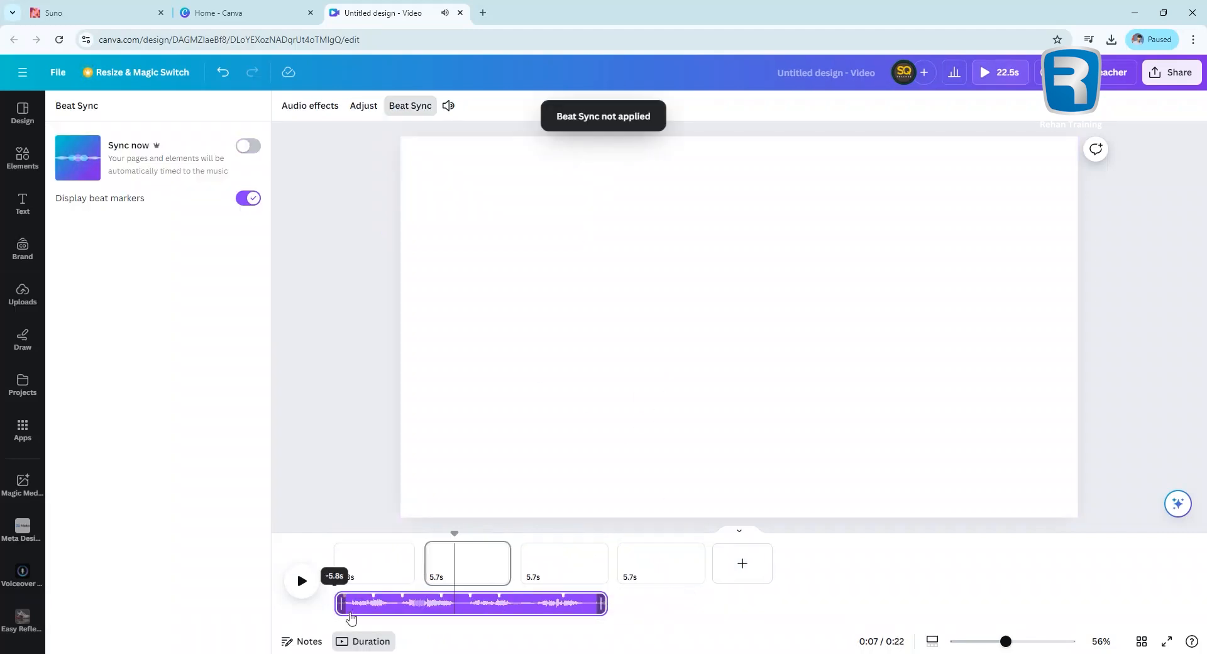
click(339, 535)
key(space)
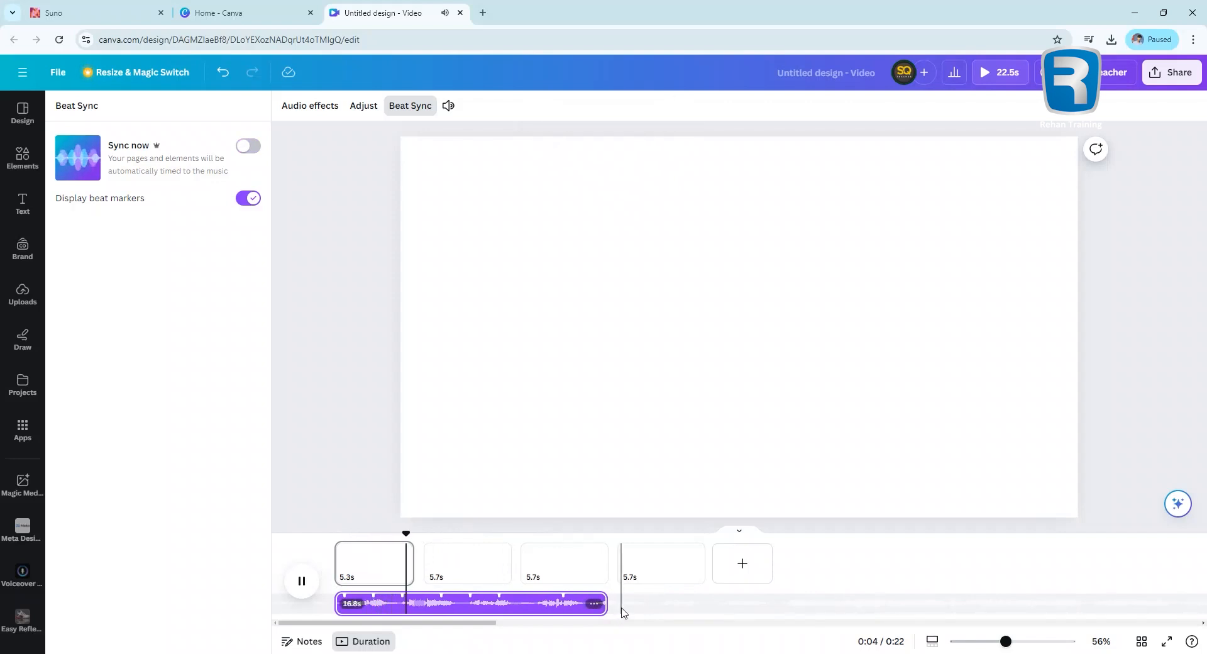
key(space)
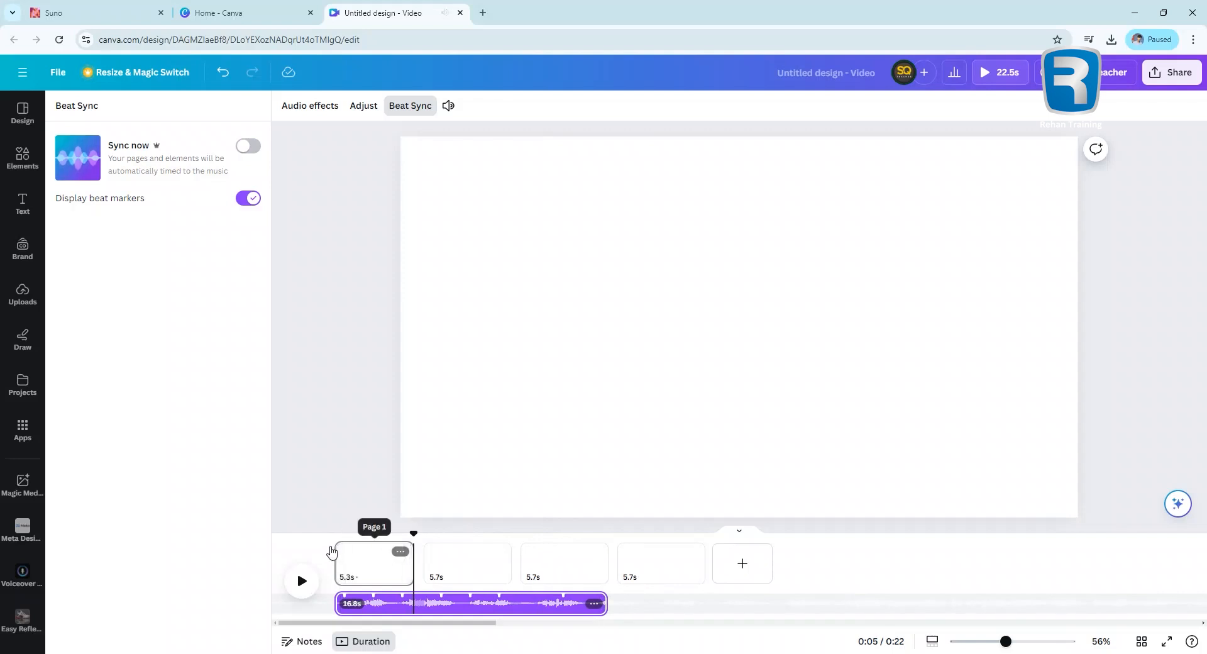
drag(416, 535, 334, 535)
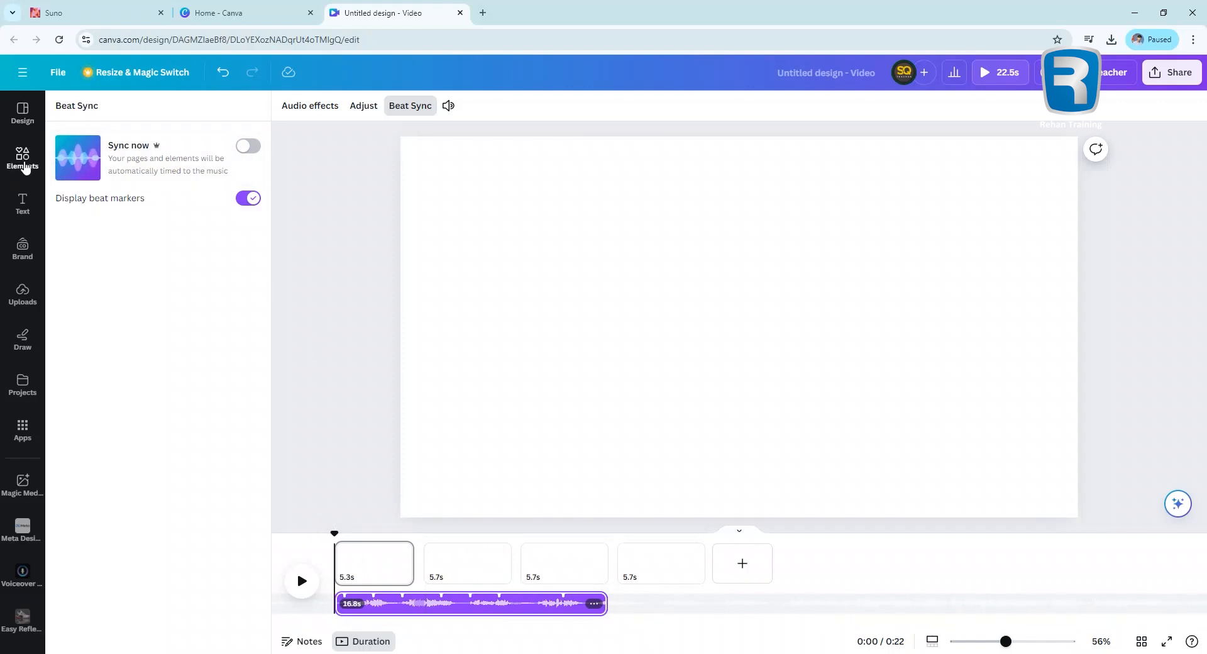
Open the Canva element library, review the generated song in Suno, and return to the video design.
click(25, 162)
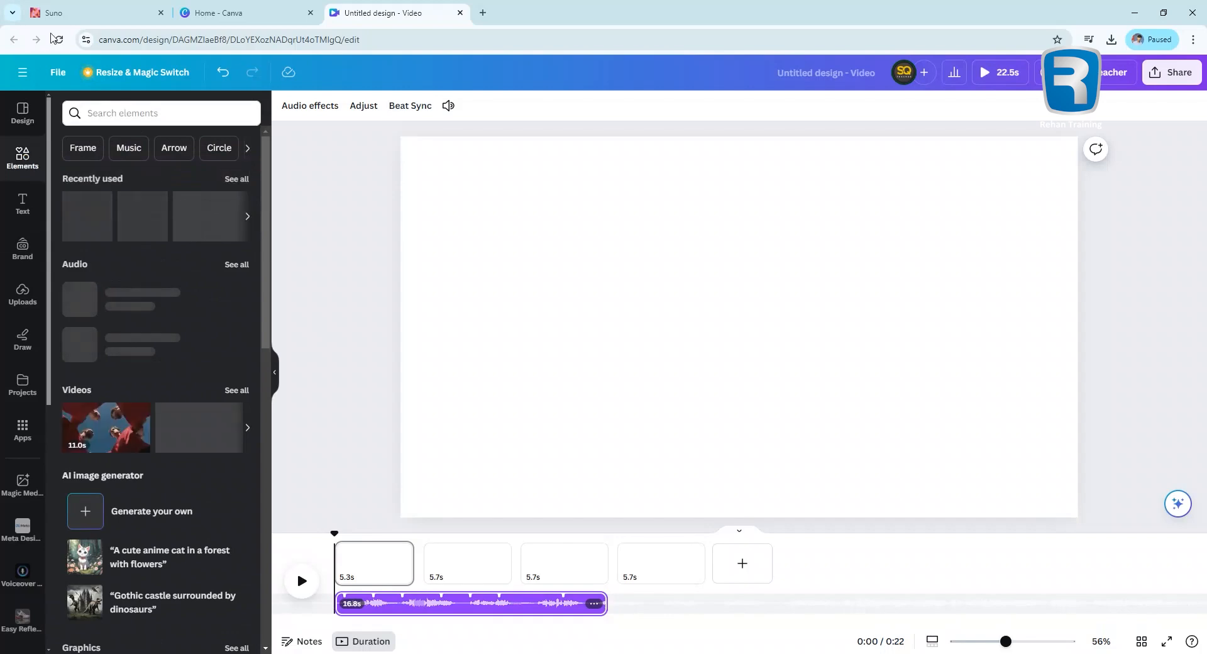
click(95, 13)
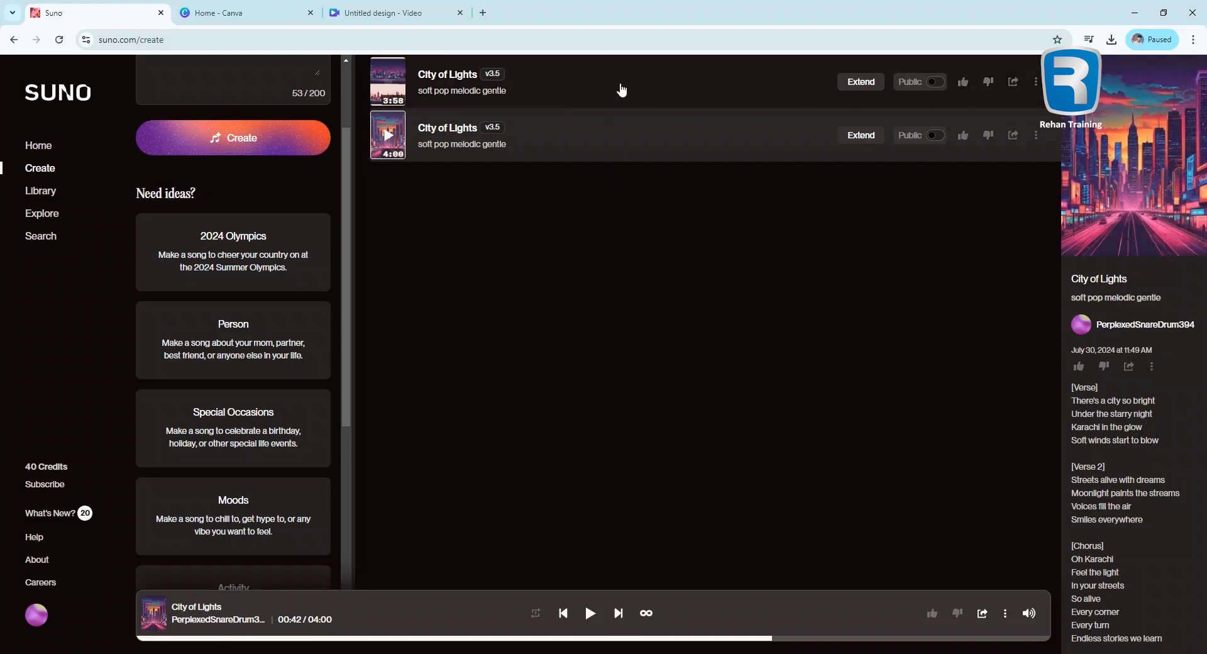
click(403, 10)
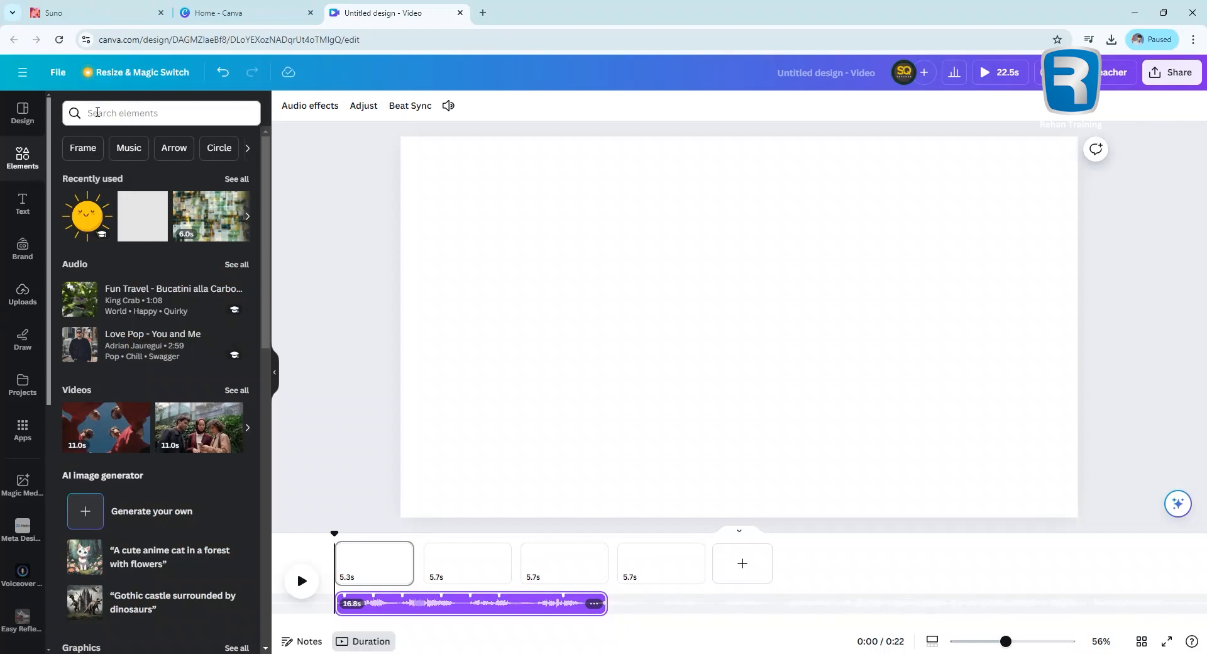
Search the elements for "Karachi beach" and show only the video results.
click(97, 112)
text(Karac)
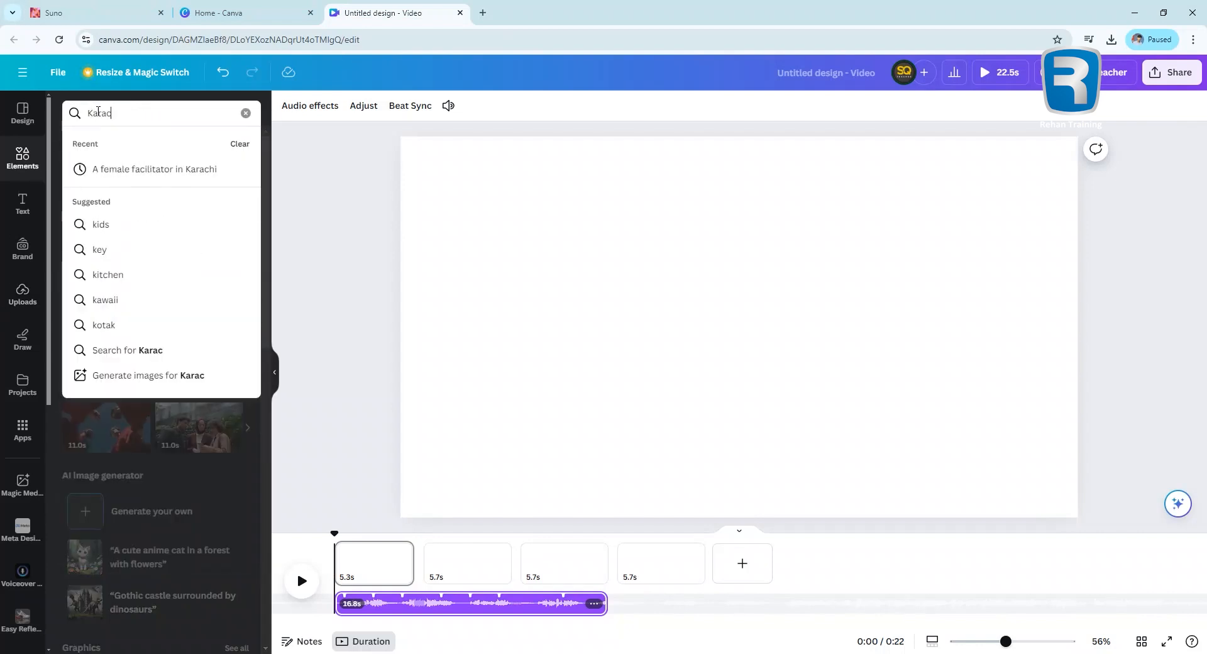
text(hi beach)
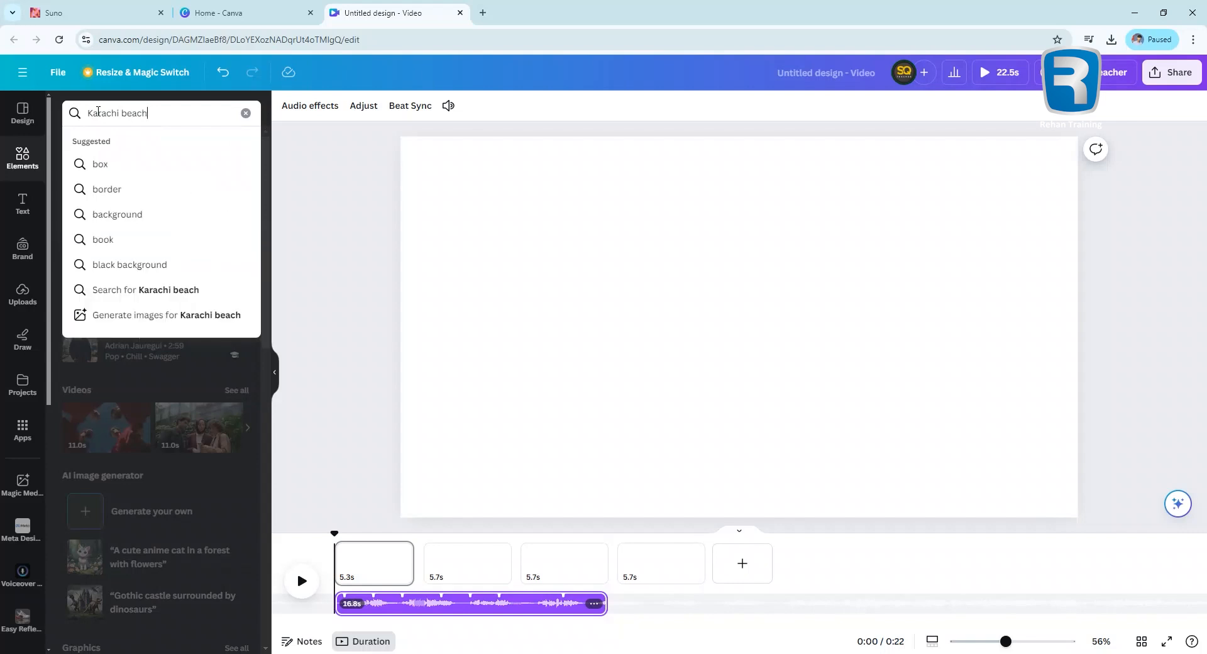
key(Return)
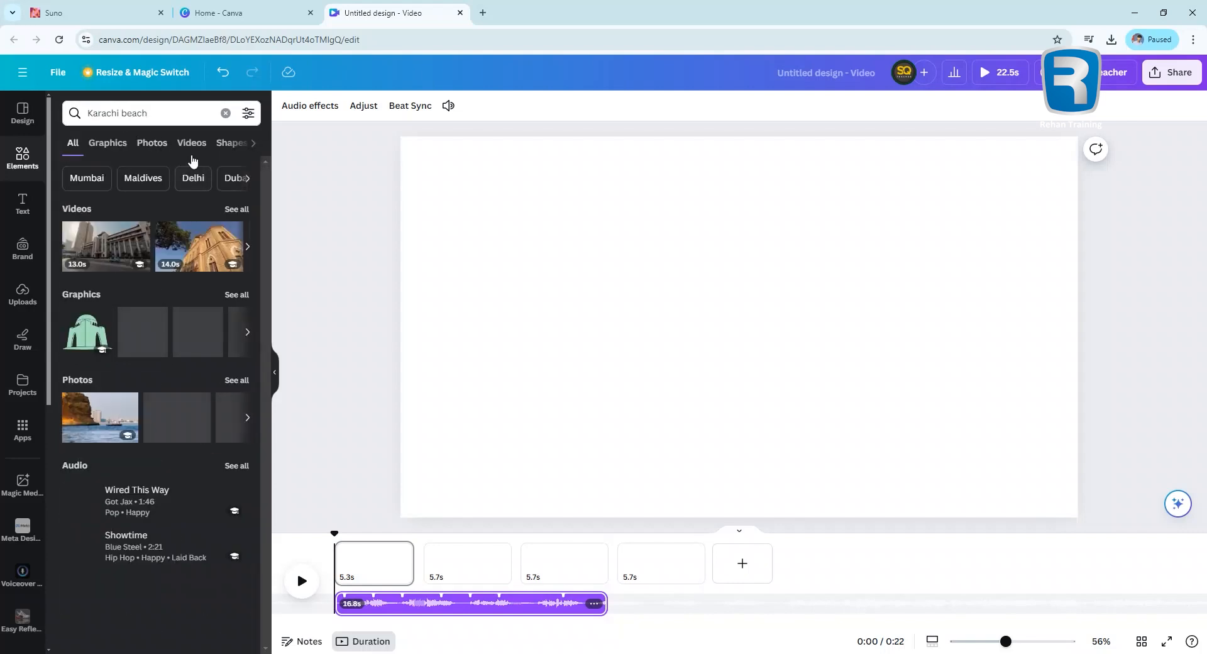
click(192, 143)
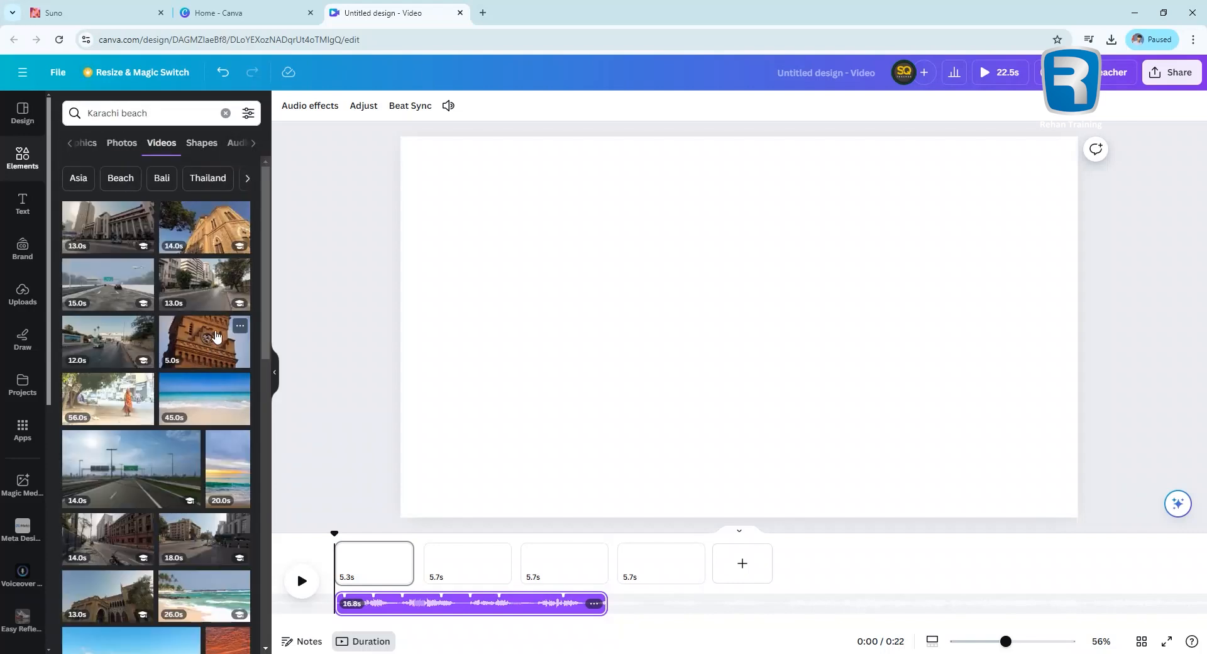
Browse the beach footage and broaden the video search to "Karachi".
scroll(201, 453, down, 3)
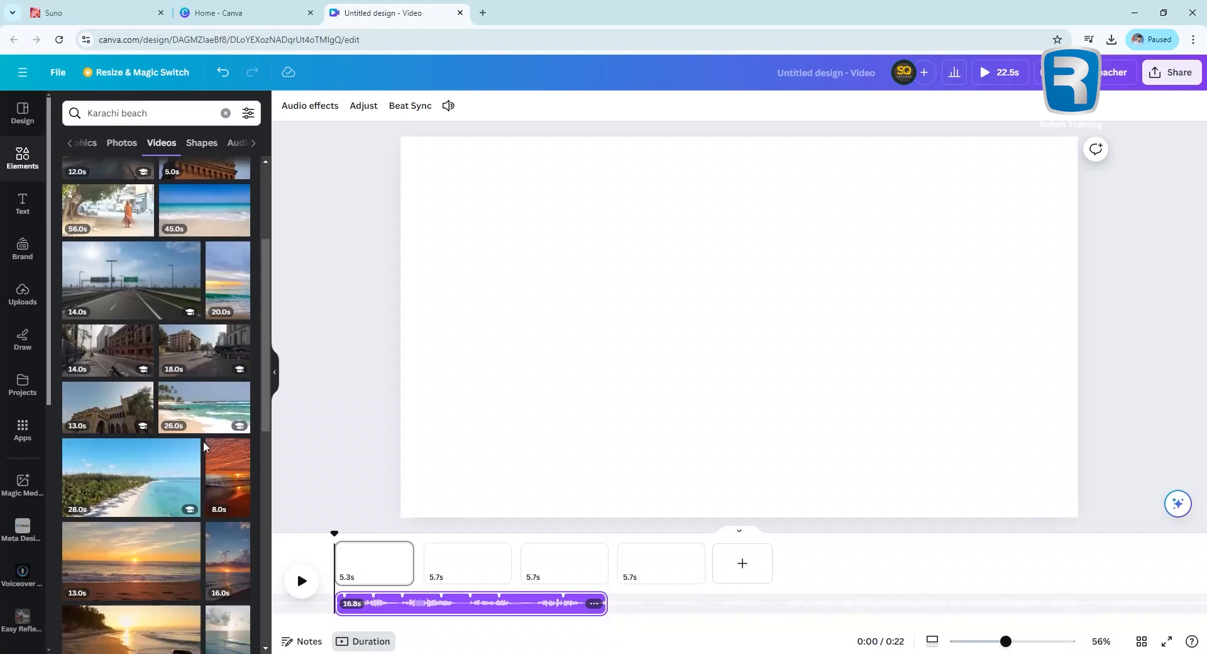
scroll(162, 305, down, 2)
double_click(179, 112)
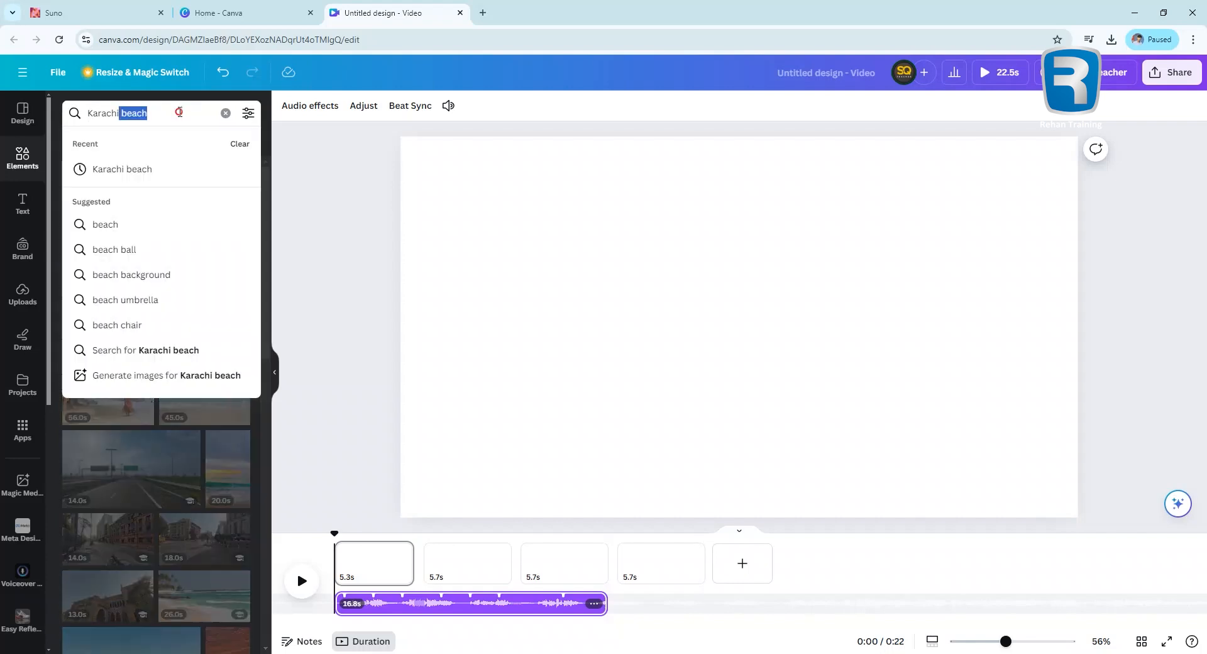
key(BackSpace)
key(Return)
Add the brick clock tower video to the first page and enlarge it to fill the whole page.
click(205, 341)
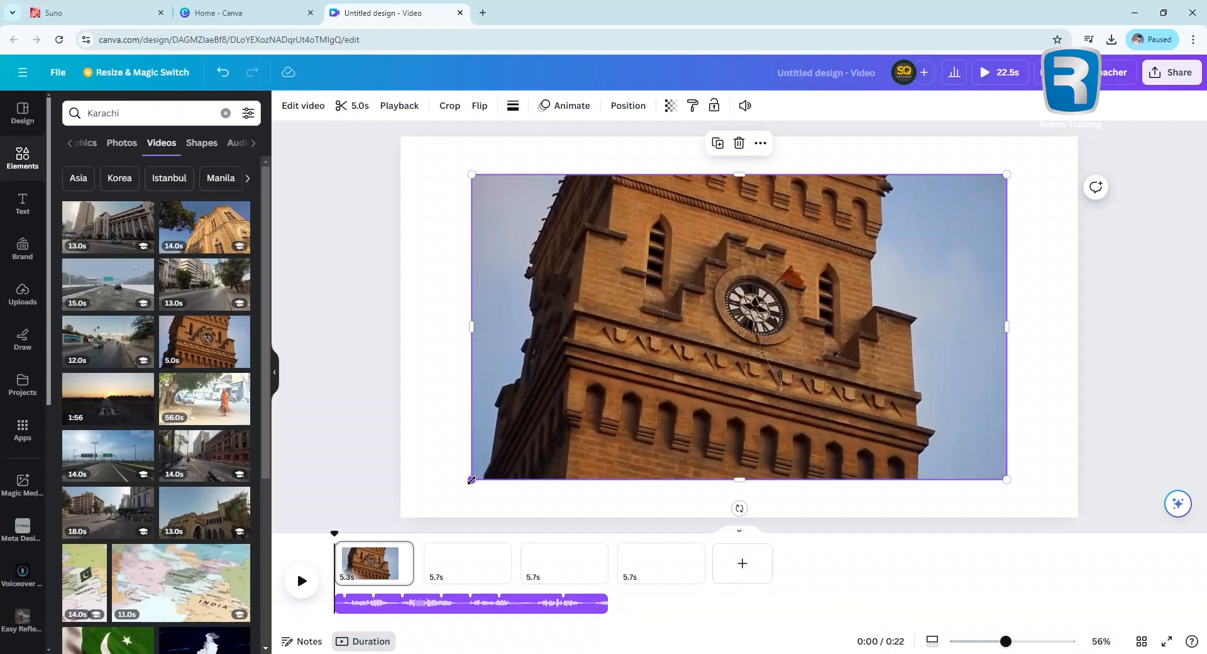
drag(472, 479, 400, 519)
drag(425, 418, 426, 381)
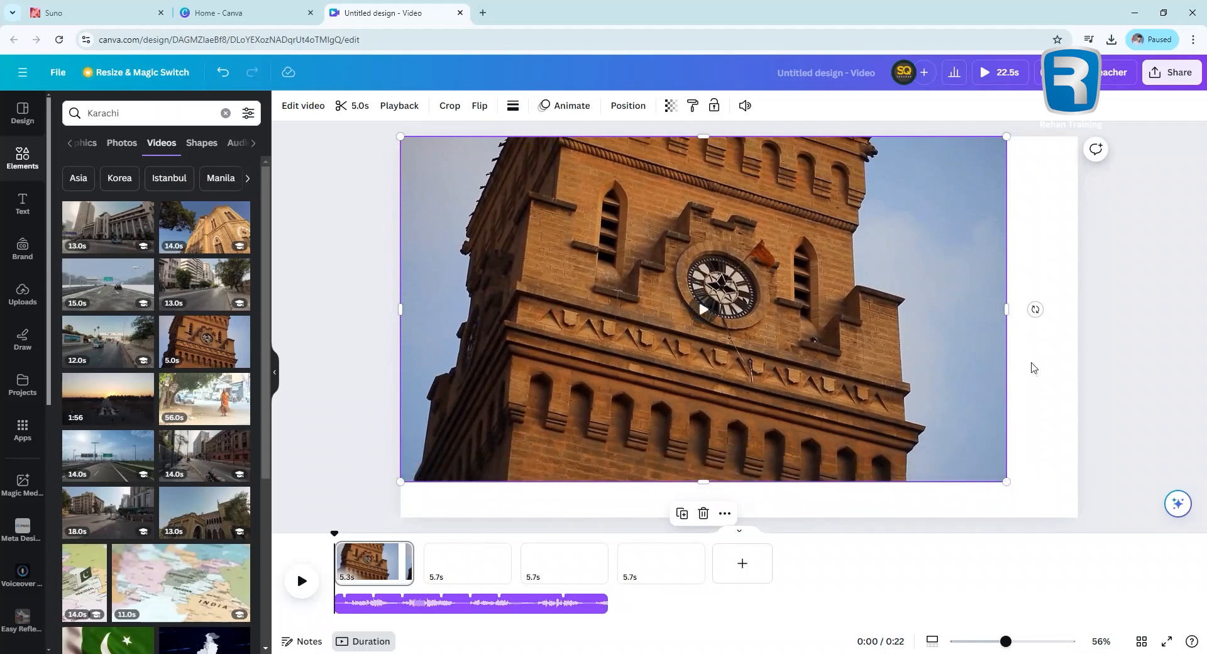
drag(1006, 309, 1078, 309)
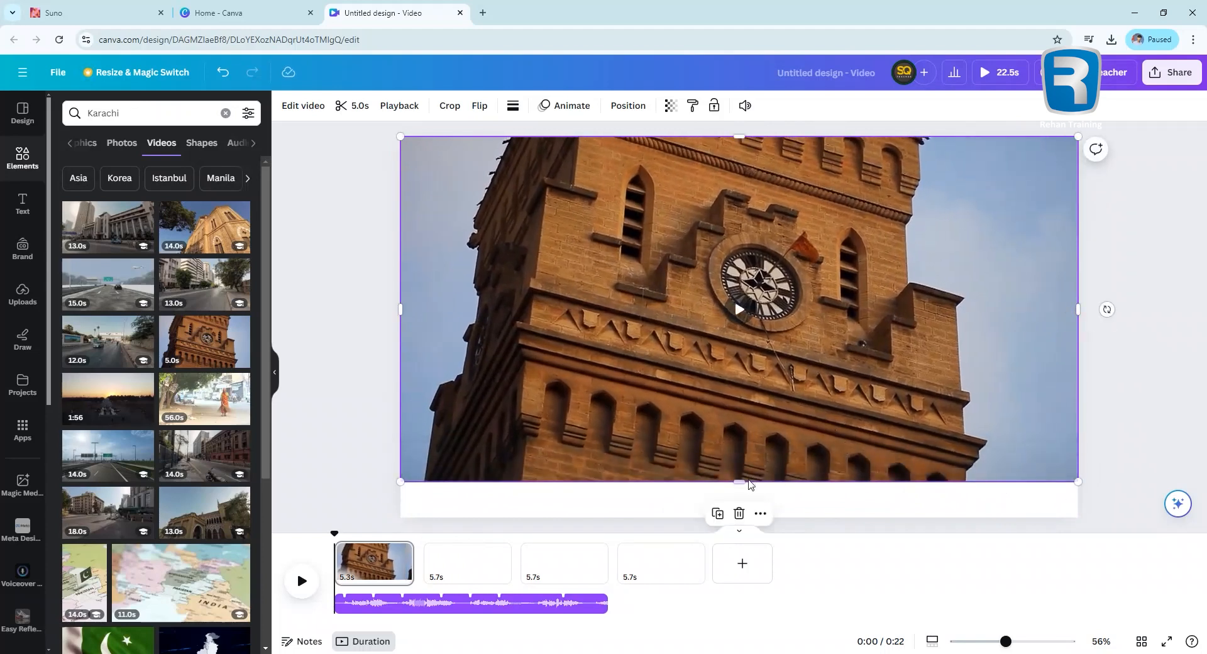
drag(739, 482, 741, 521)
Preview the first page with the song, check the lyrics in Suno, and return to the video design at the second page.
click(299, 580)
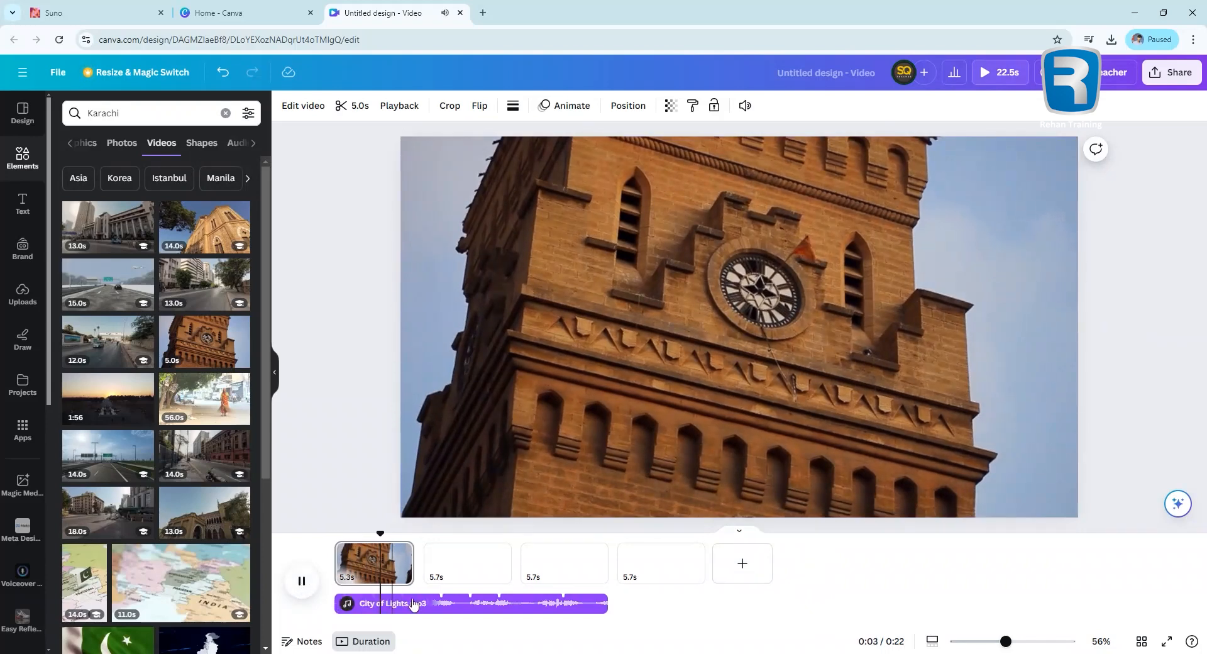
click(499, 584)
click(239, 12)
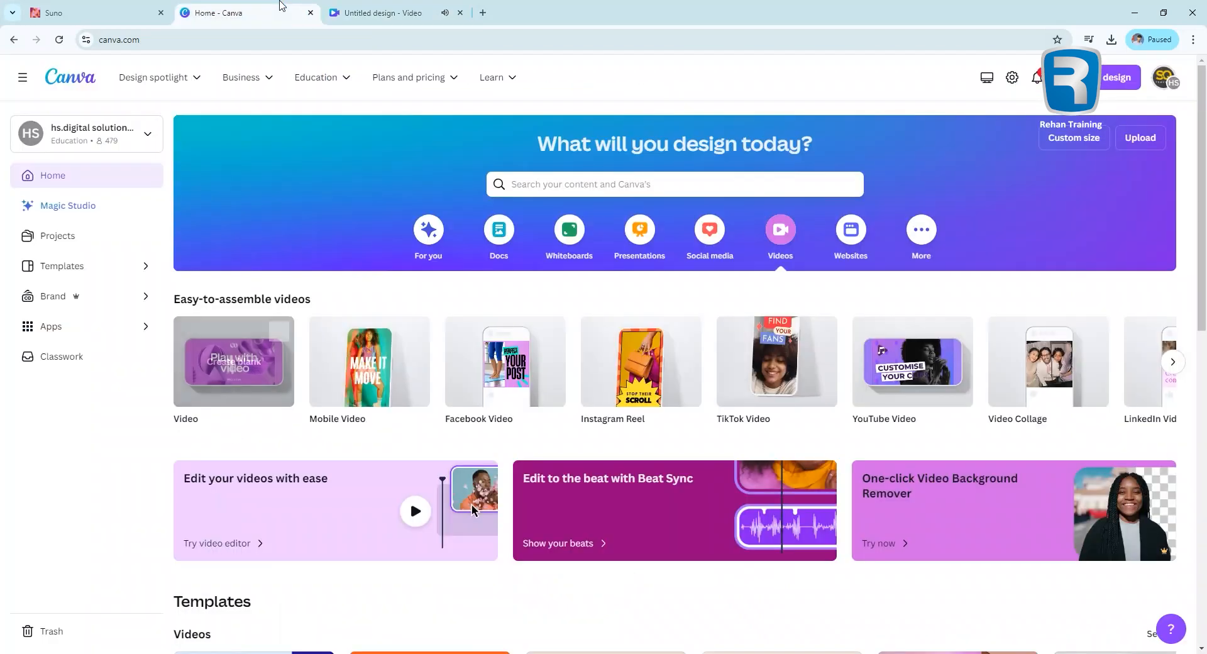
click(149, 6)
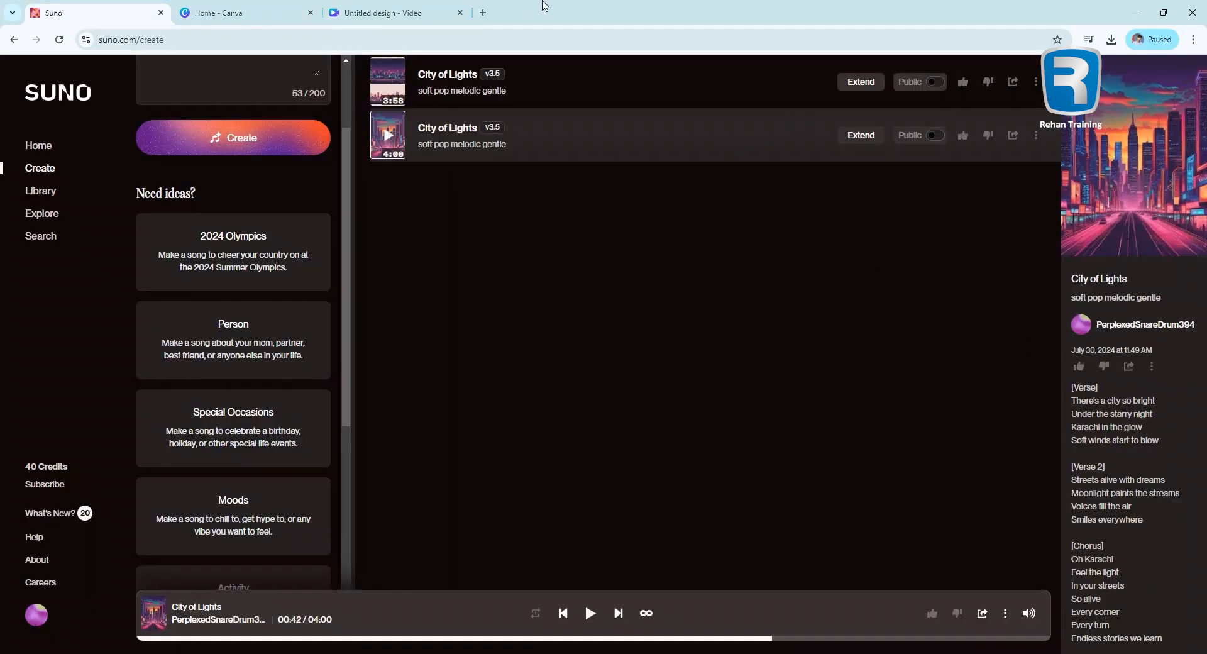
click(387, 13)
Add the sunset monument video to the second page and enlarge it to cover the page.
click(107, 412)
click(759, 143)
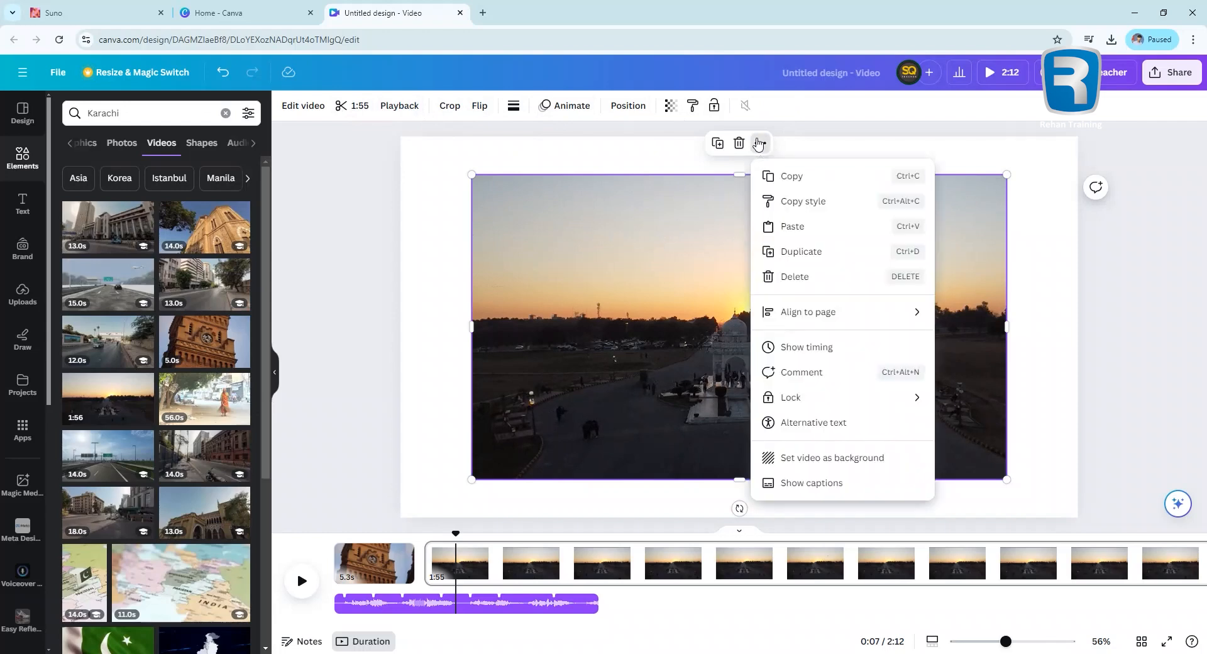
click(526, 199)
drag(472, 479, 390, 513)
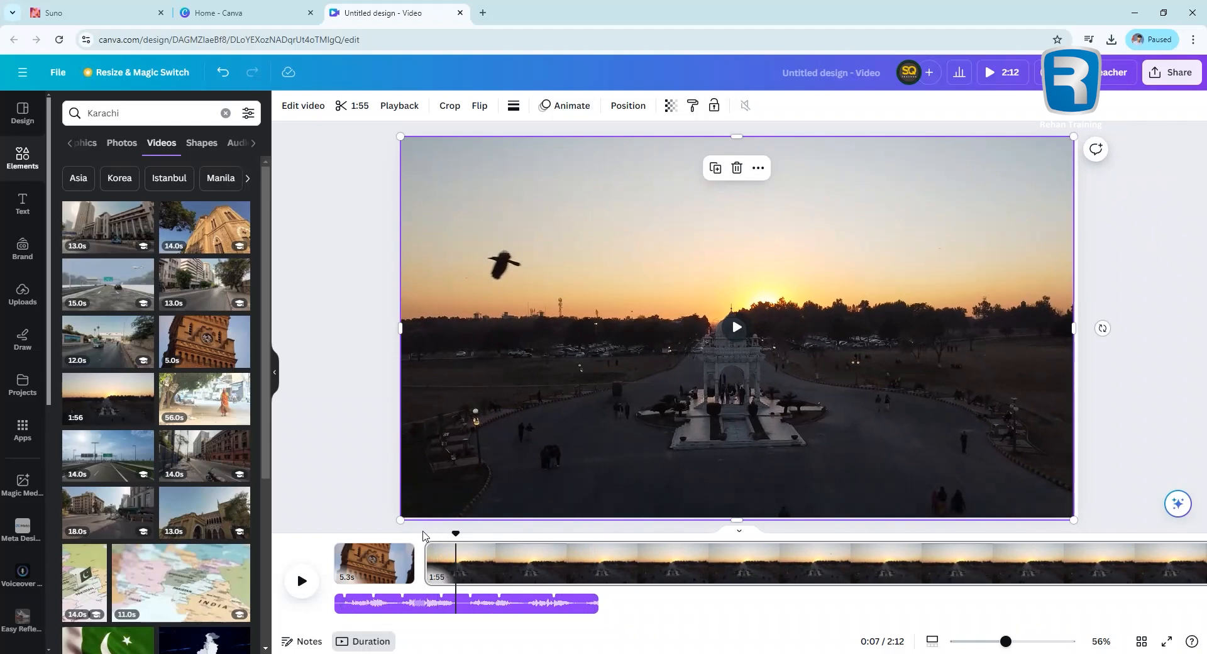
Trim the sunset video on the second page to 4.5 s.
click(442, 569)
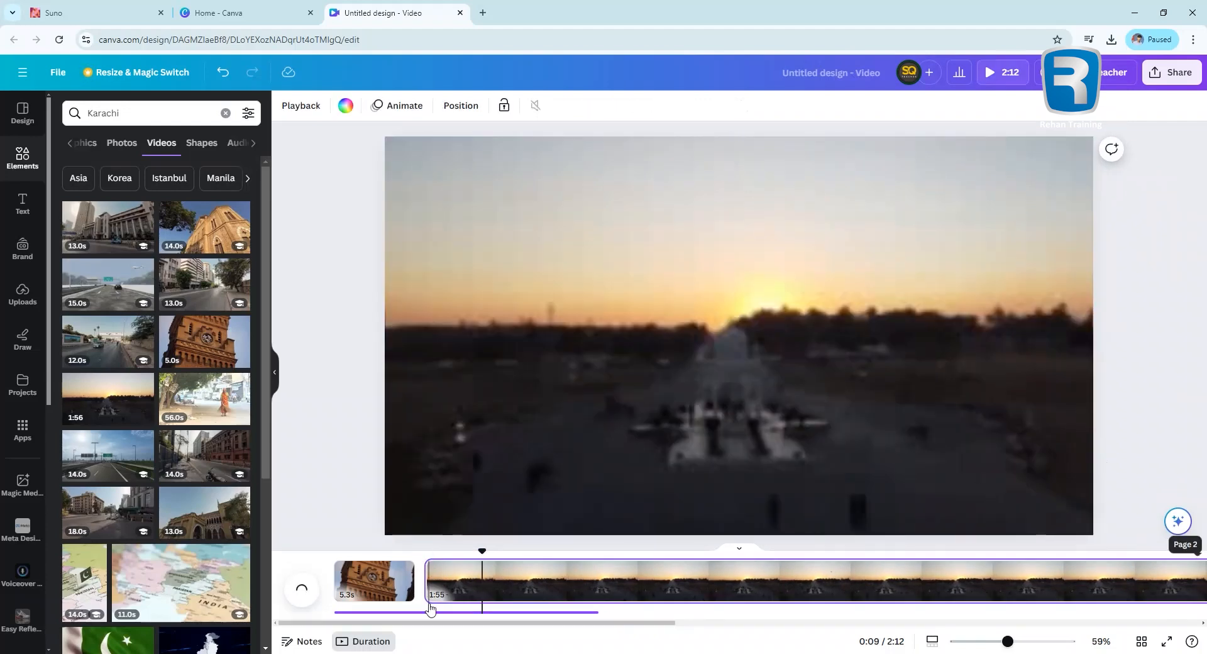
click(437, 591)
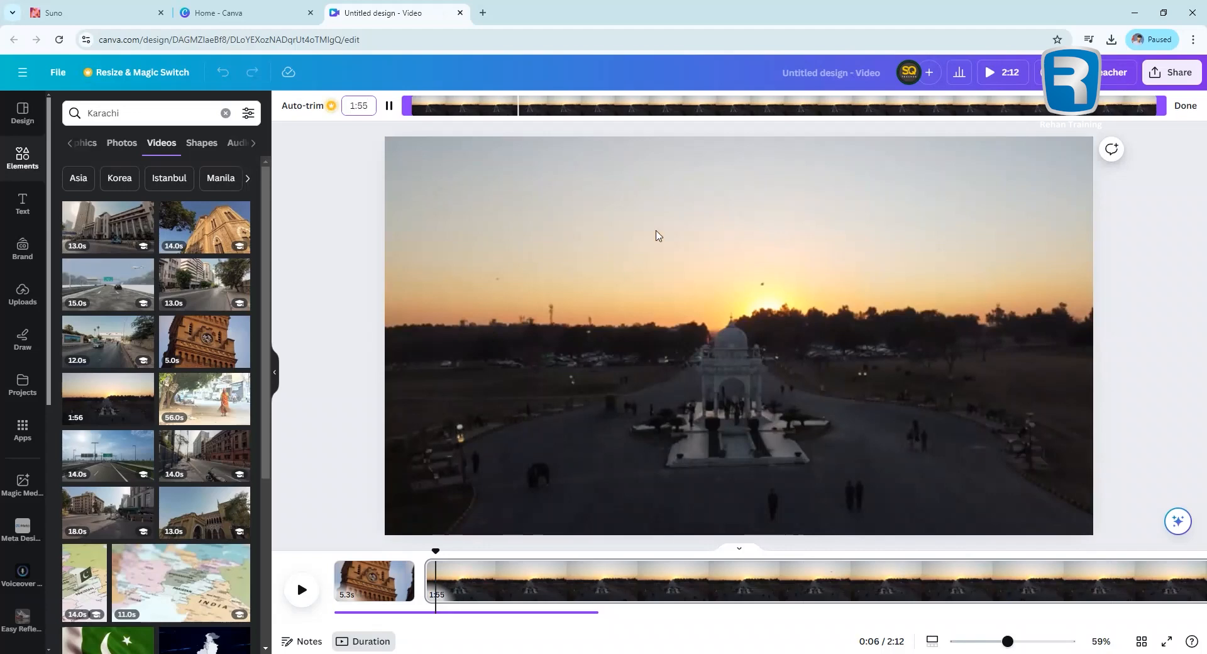
drag(1166, 107, 429, 46)
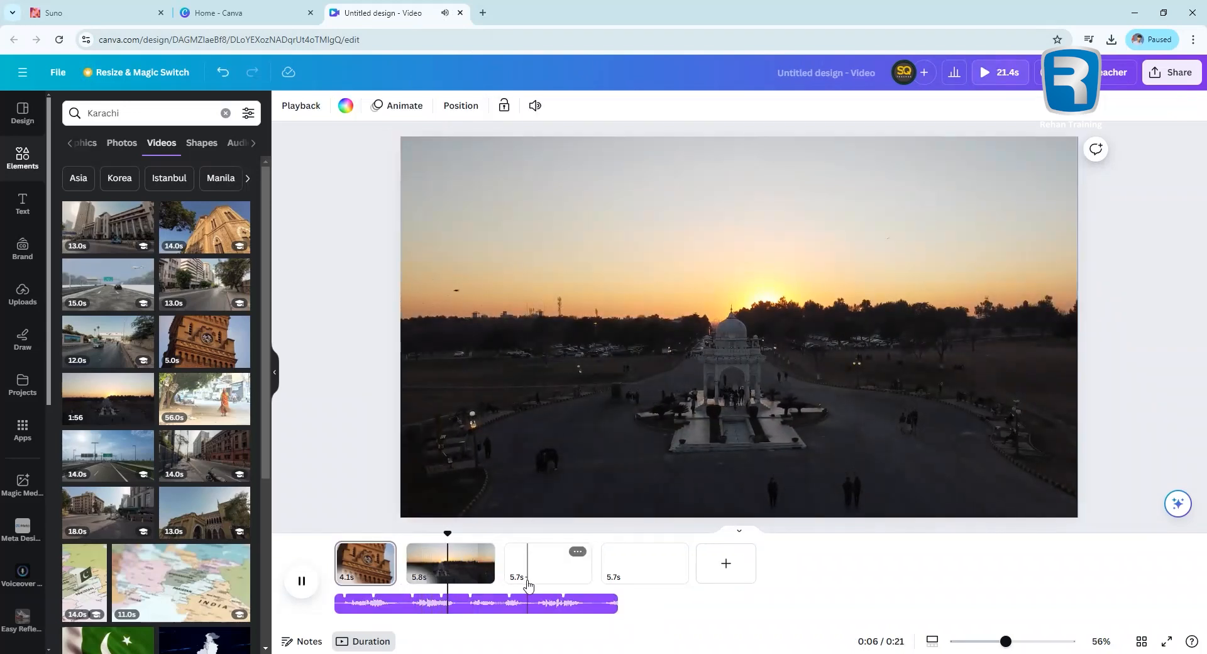
click(501, 571)
drag(501, 572, 471, 568)
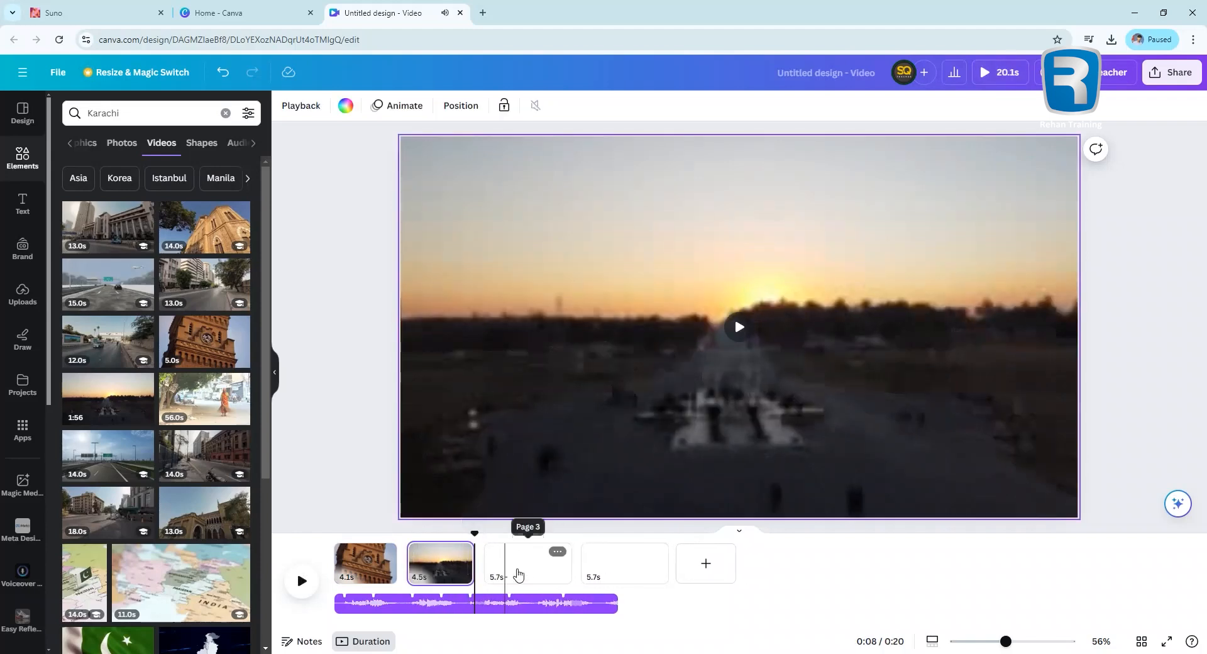
Check the lyrics in Suno, return to the design, and place the street video with the parked motorcycle on the third page.
click(94, 11)
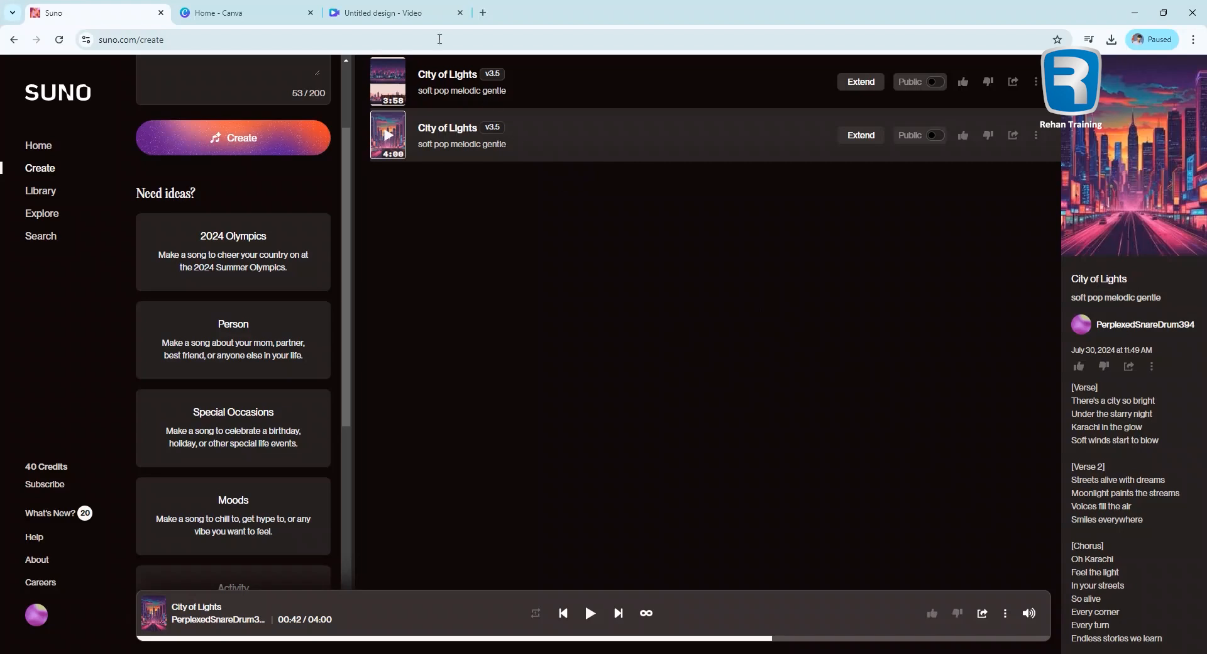
click(356, 7)
drag(214, 451, 555, 470)
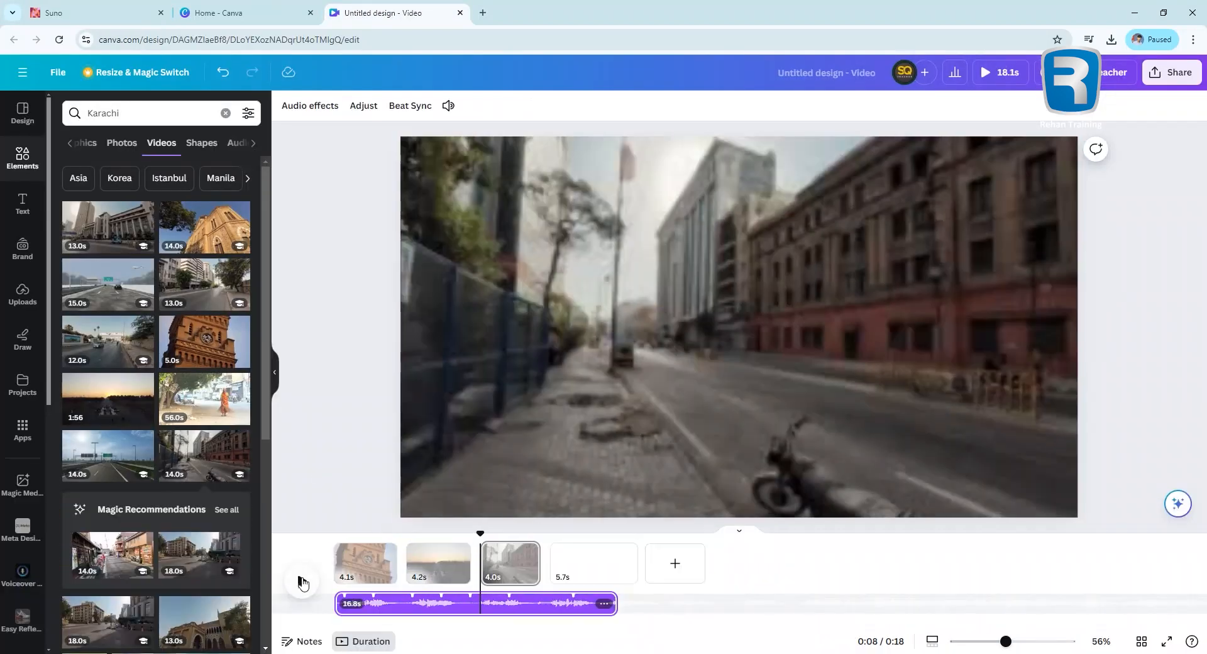
Preview the third page with the song, browse further Karachi clips, and compare them with the lyrics in Suno.
click(300, 581)
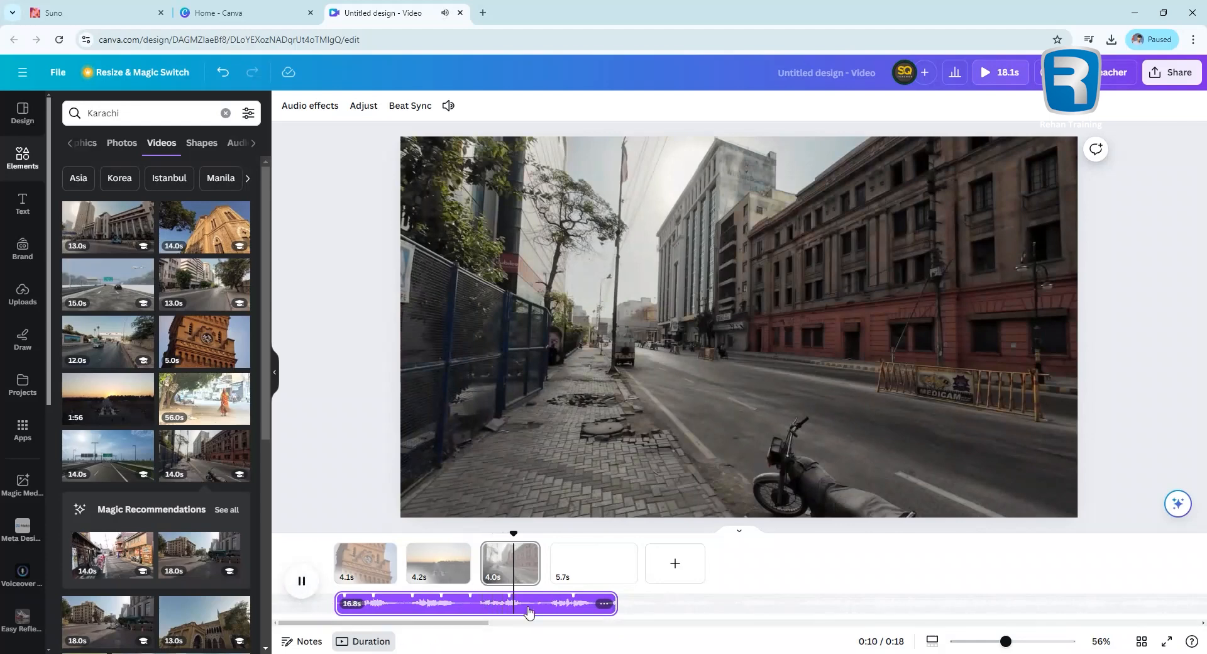
key(space)
scroll(220, 490, down, 3)
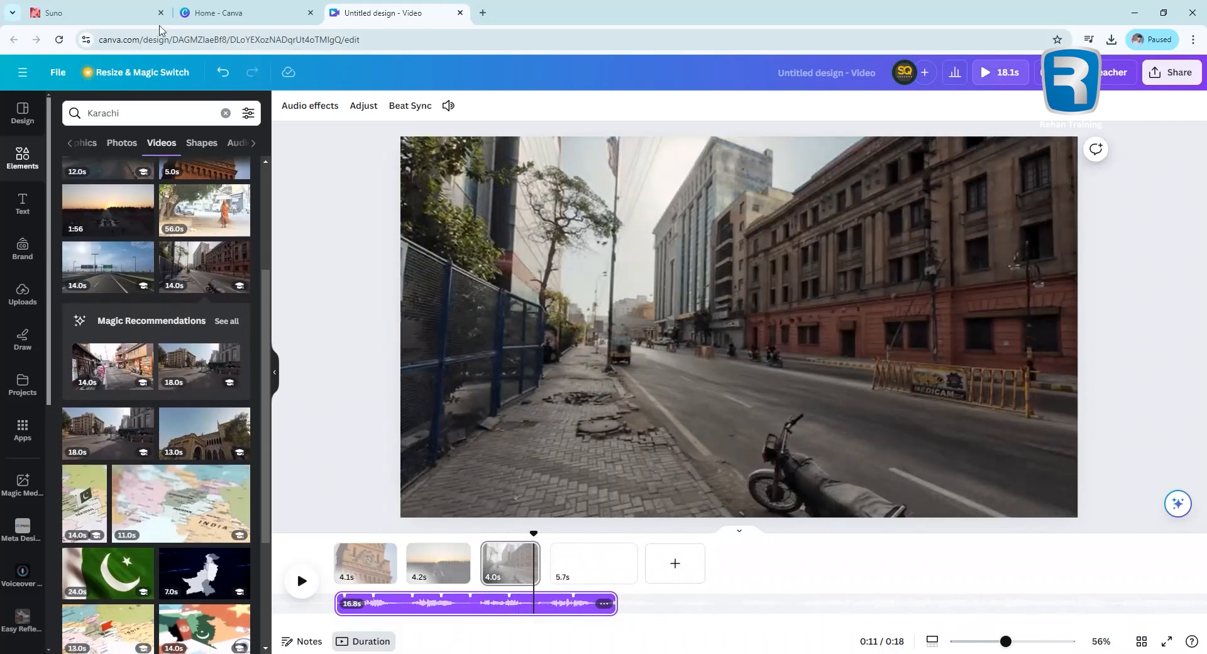
click(110, 6)
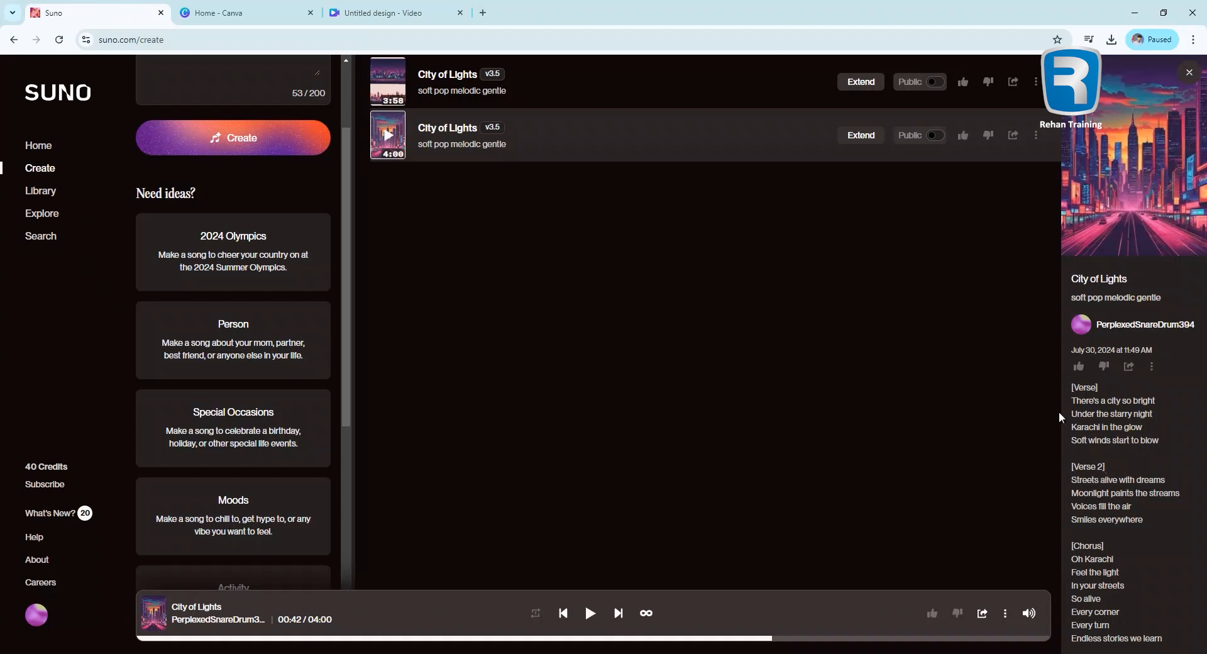
click(395, 12)
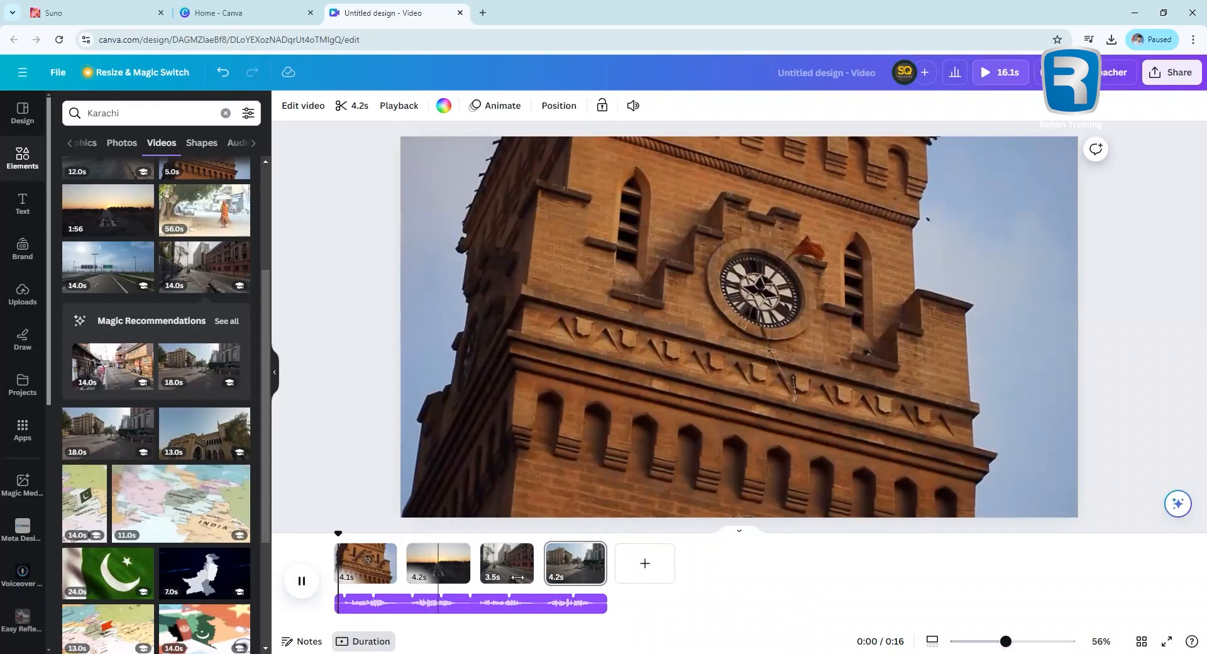
Try the Dissolve, Slide, Line Wipe, Flow and Match & Move transitions between the first and second pages.
click(408, 565)
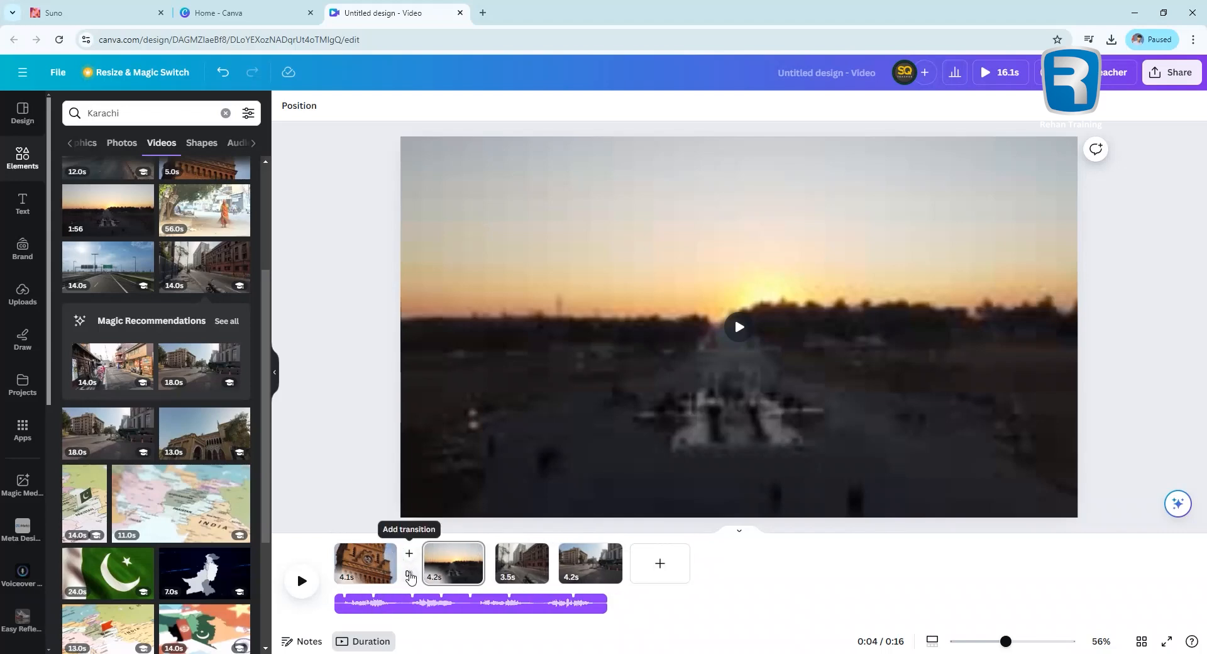
click(409, 576)
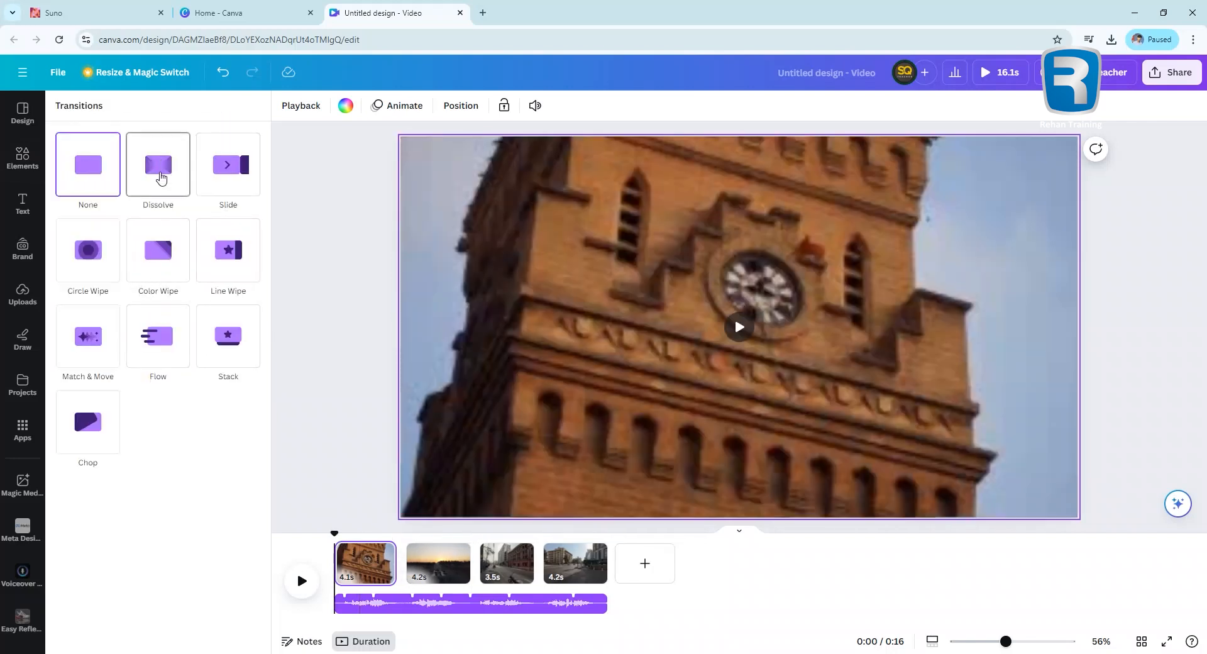
click(161, 179)
click(217, 179)
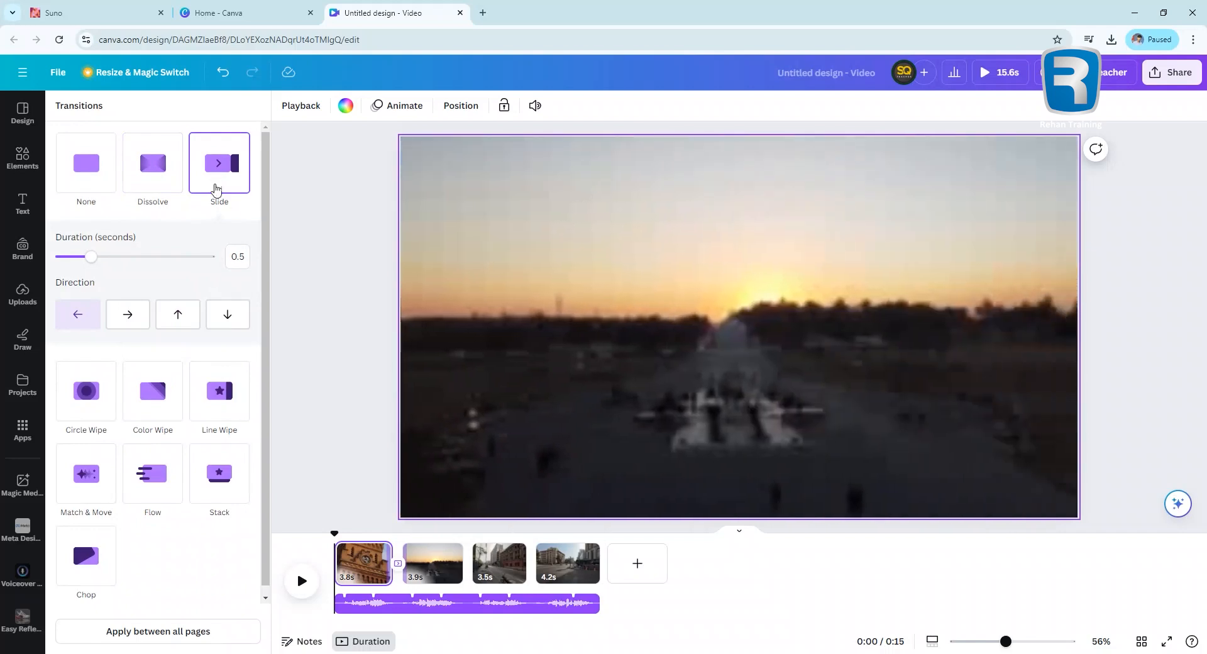
click(217, 391)
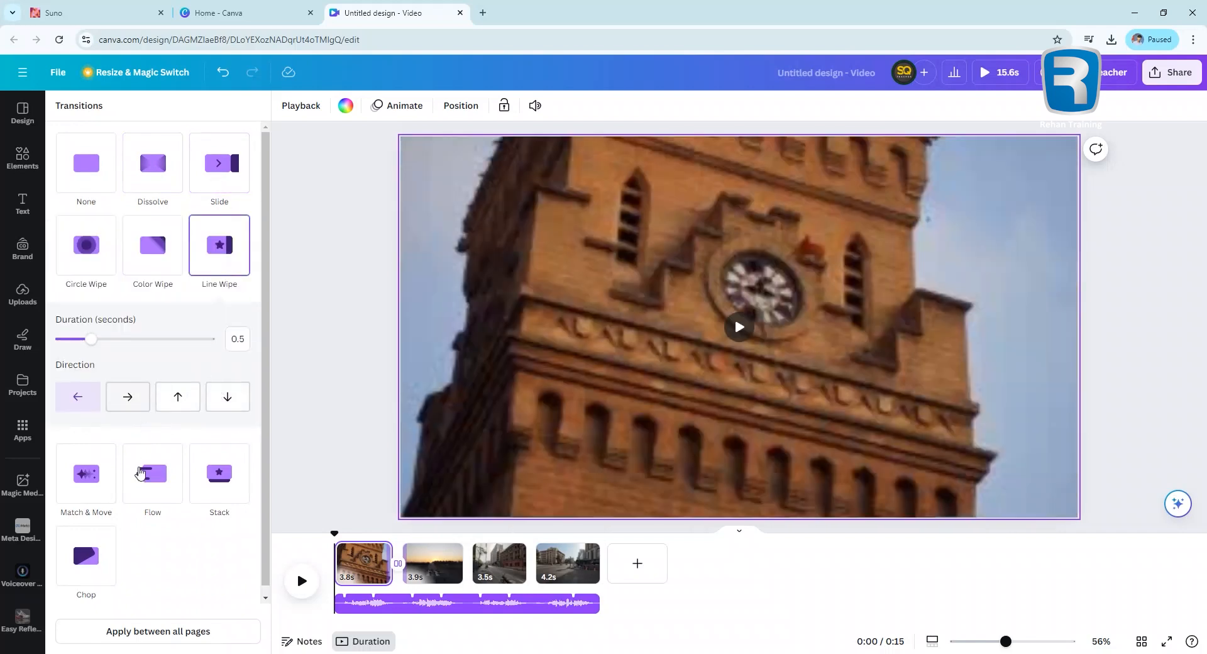
click(139, 472)
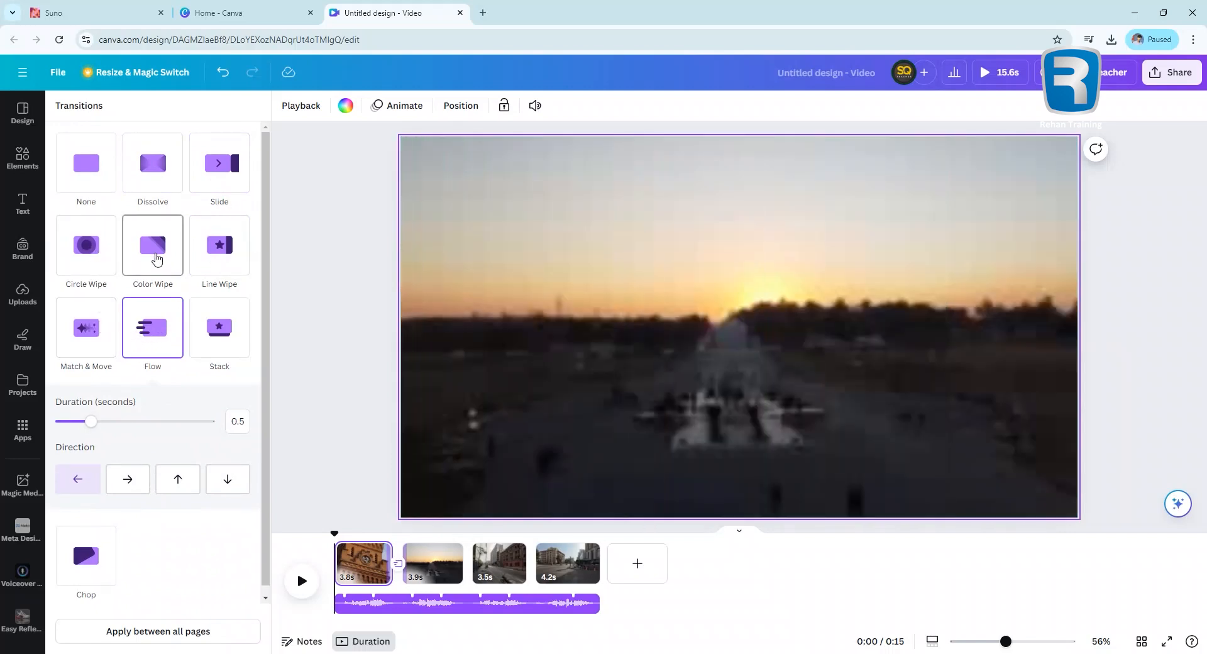
scroll(140, 373, down, 1)
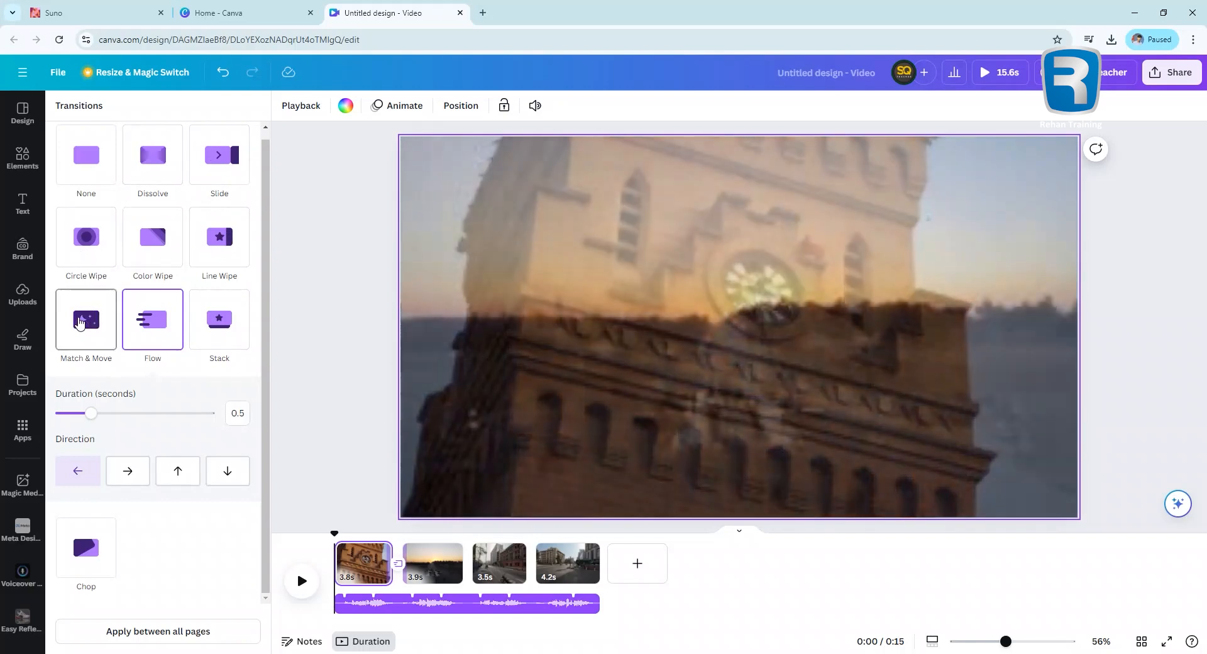
click(85, 321)
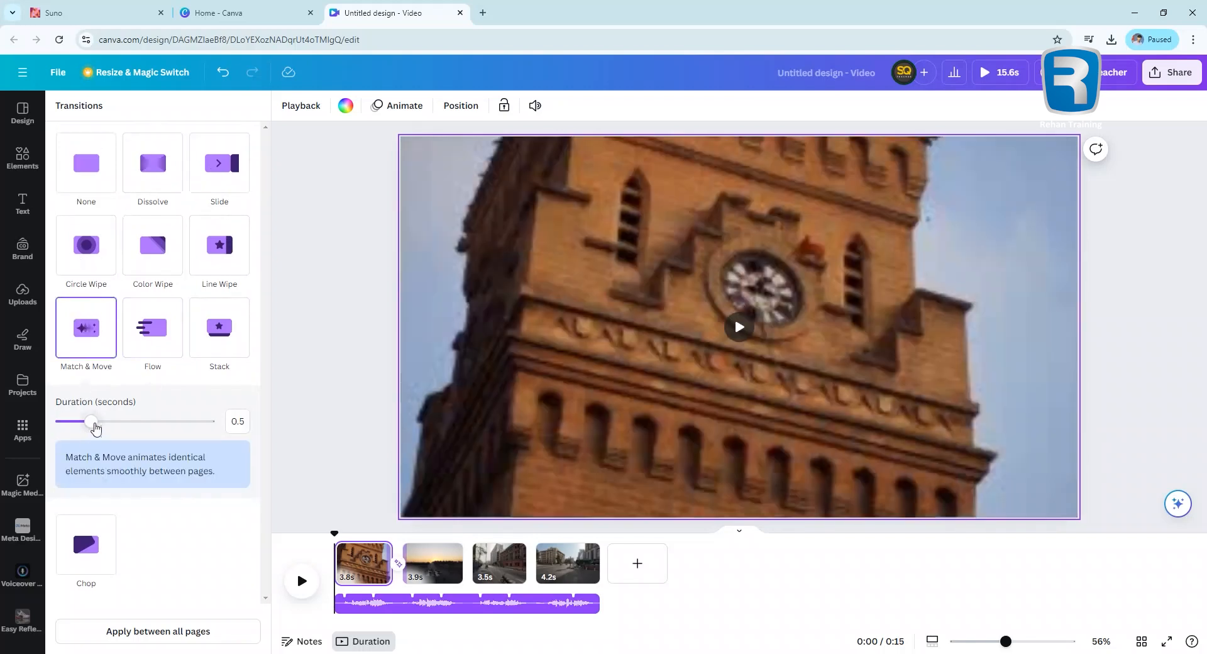
Set the transition between the first two pages to a 0.6-second upward Slide.
mouse_move(93, 421)
mouse_down()
mouse_move(129, 422)
mouse_move(90, 428)
mouse_up()
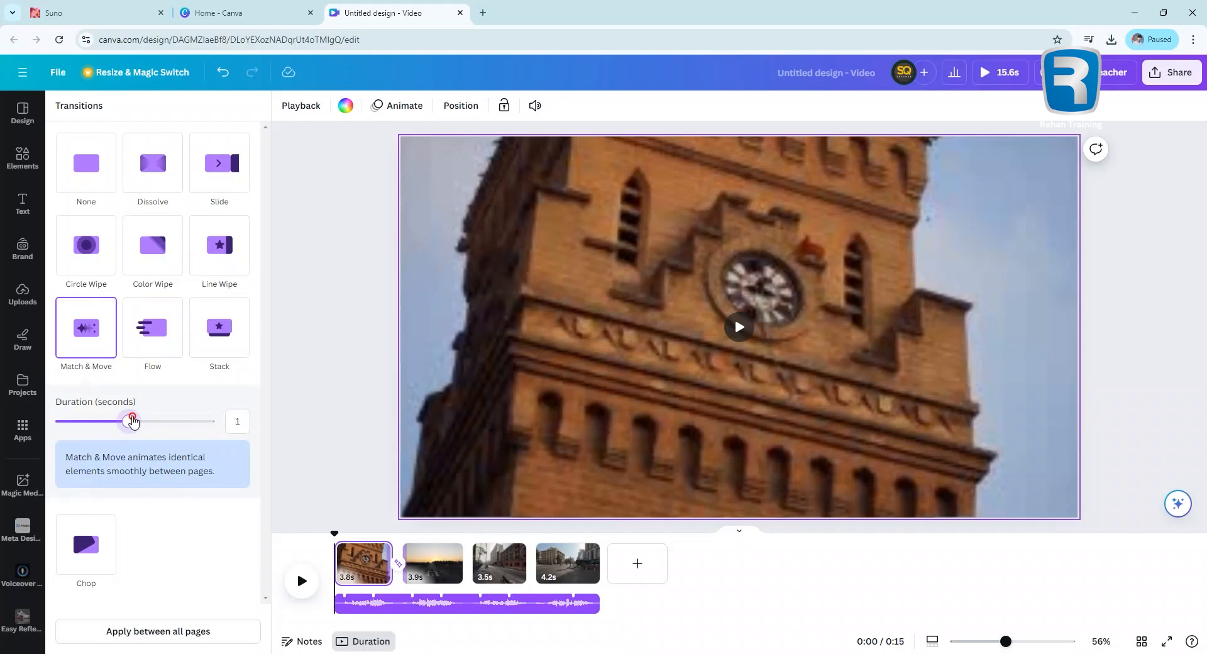
drag(133, 422, 98, 422)
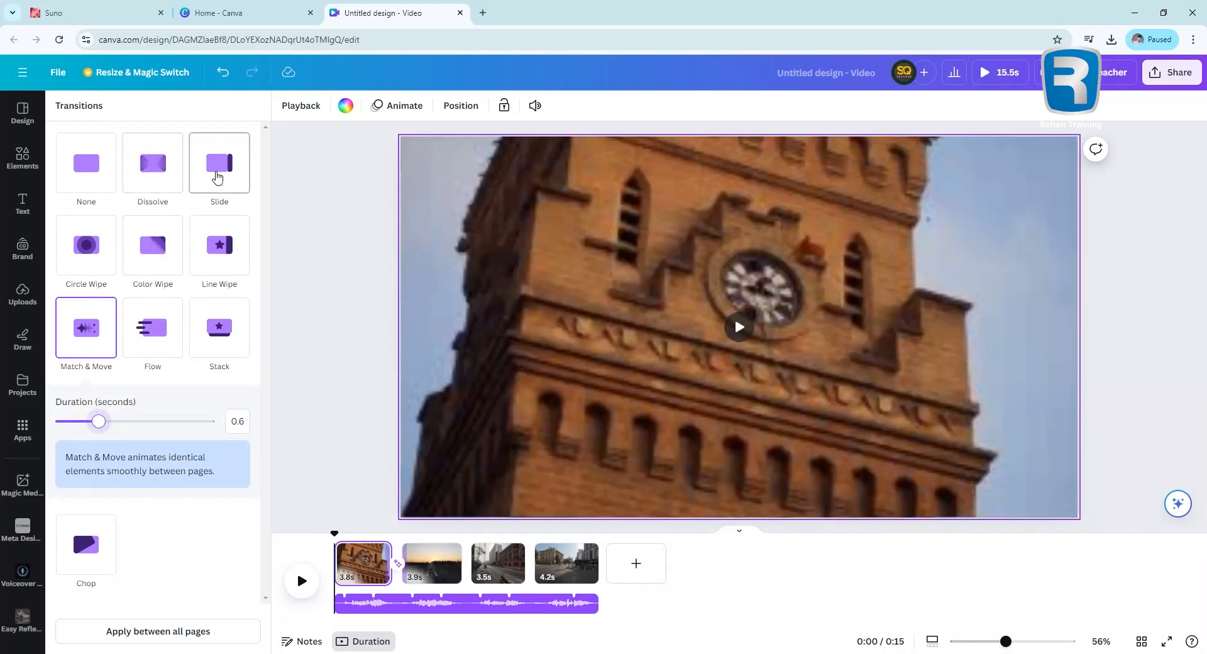
click(217, 178)
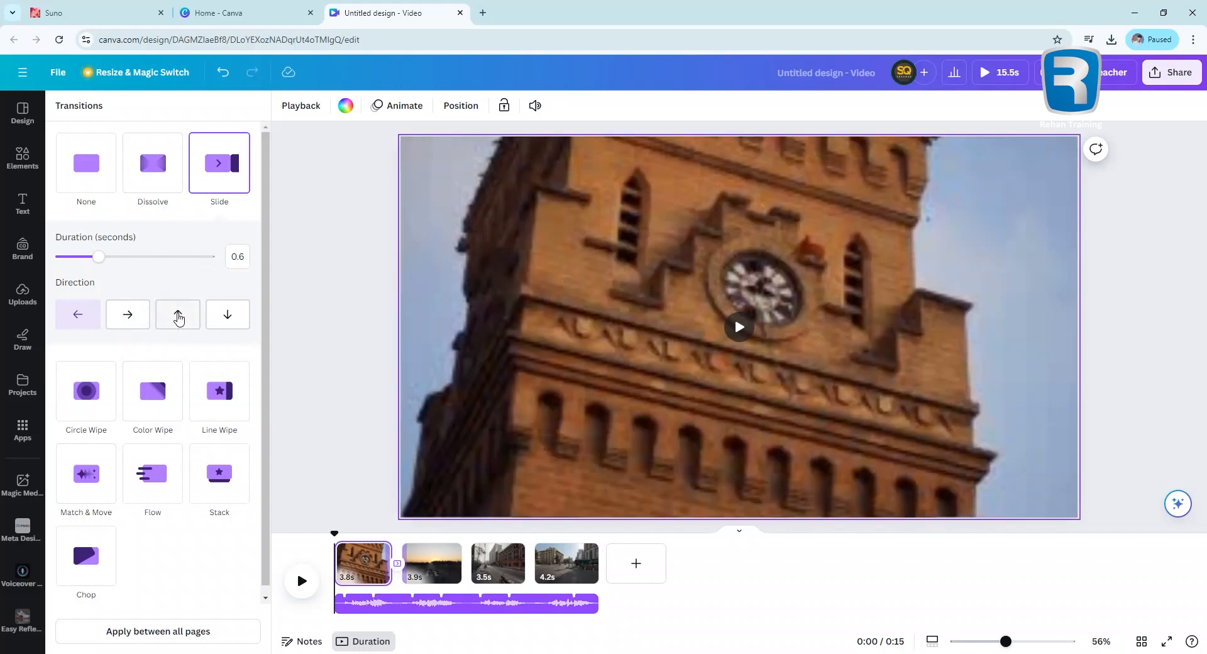
click(179, 317)
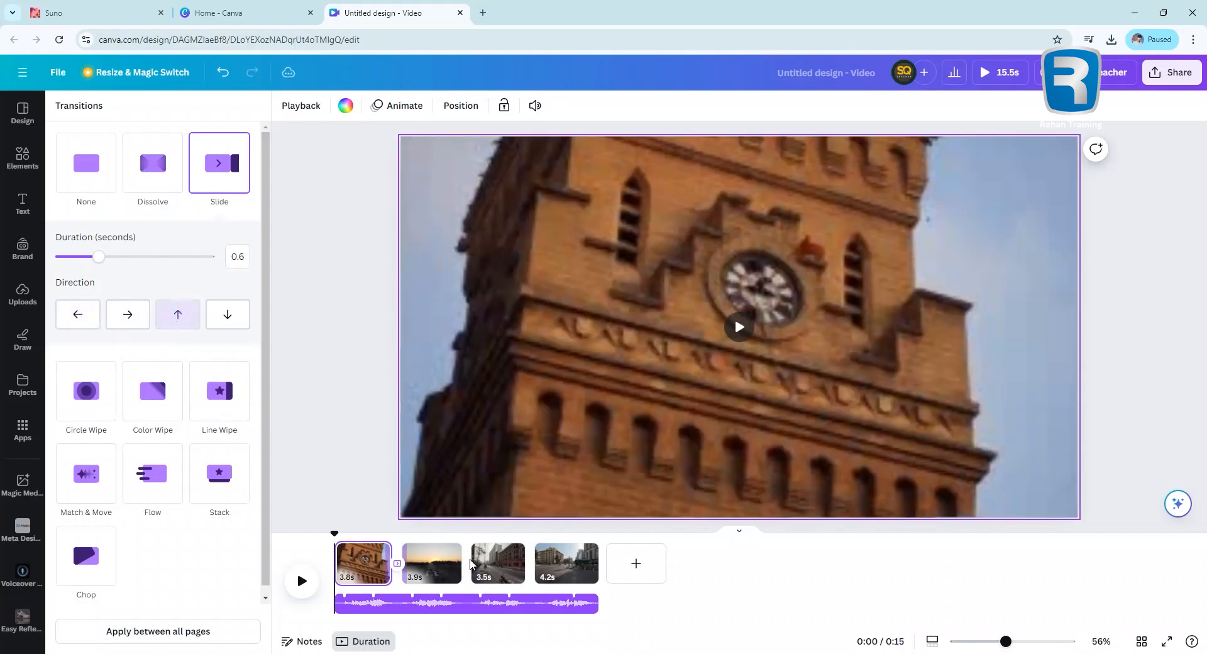
Add Dissolve transitions between the second and third pages and between the third and fourth pages.
click(472, 576)
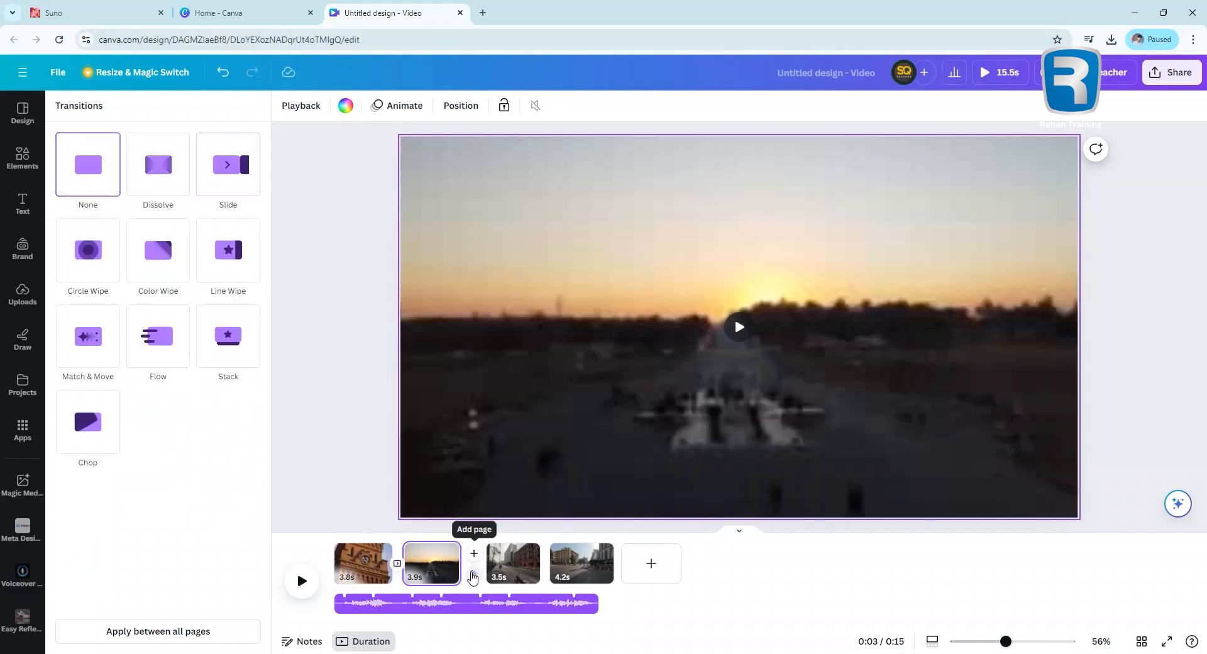
click(162, 181)
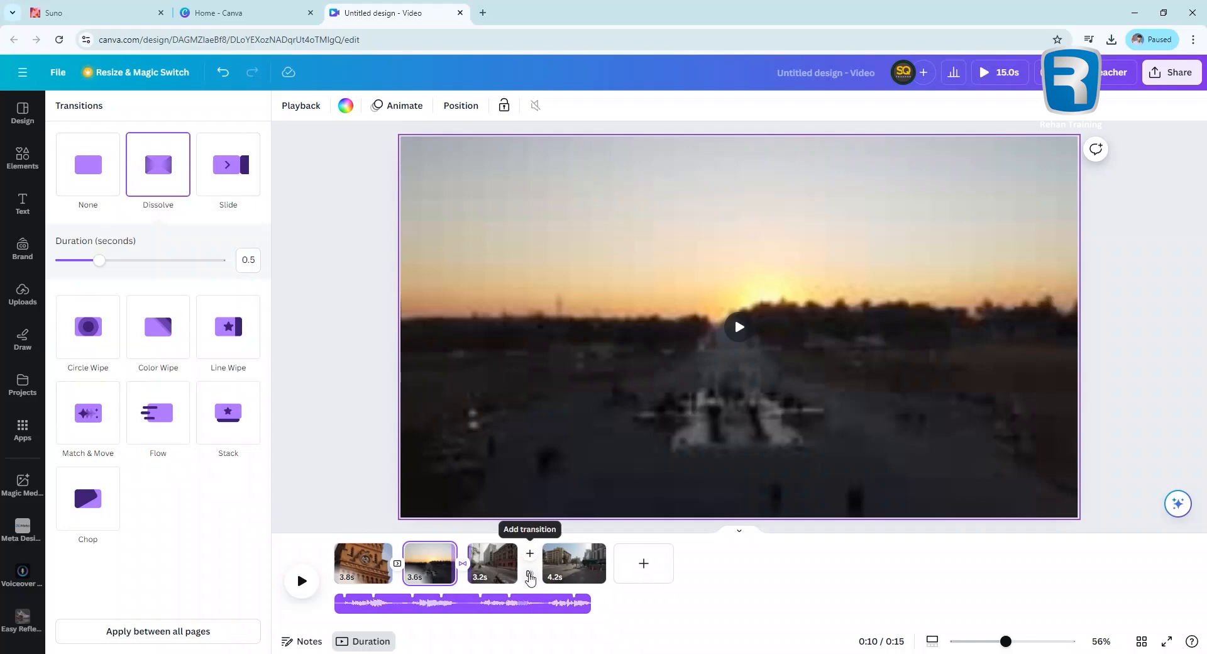
click(523, 573)
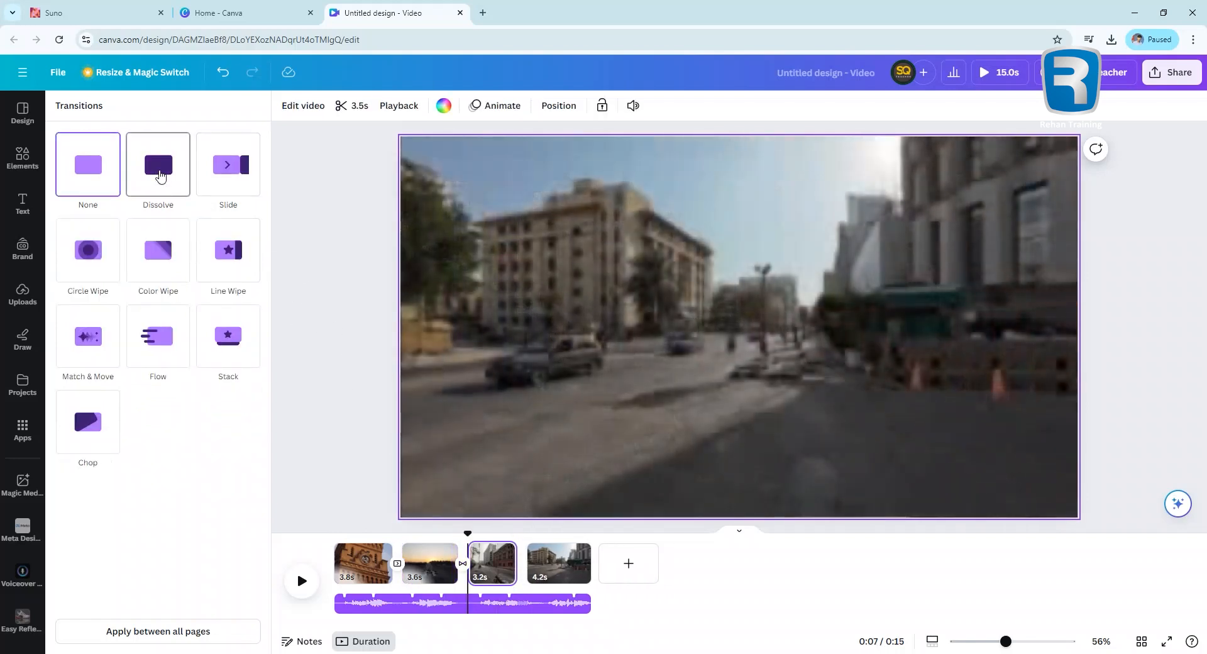
click(160, 175)
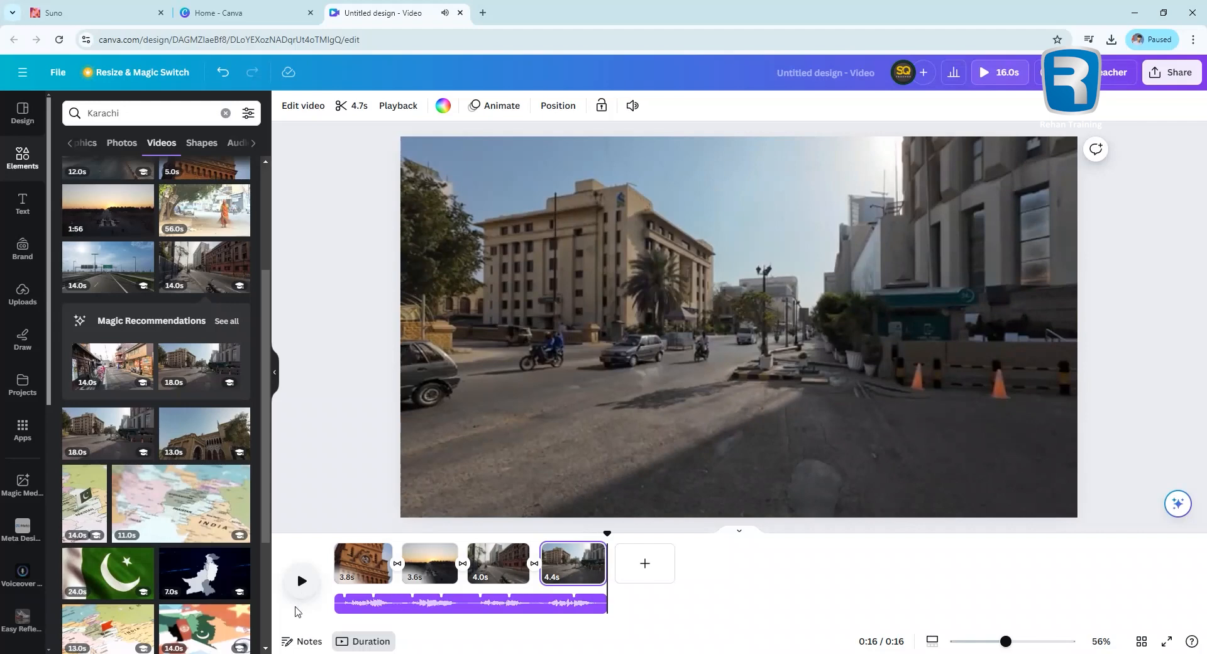
Review the song's lyrics in Suno and add a heading text box to the first page of the Canva video.
click(125, 9)
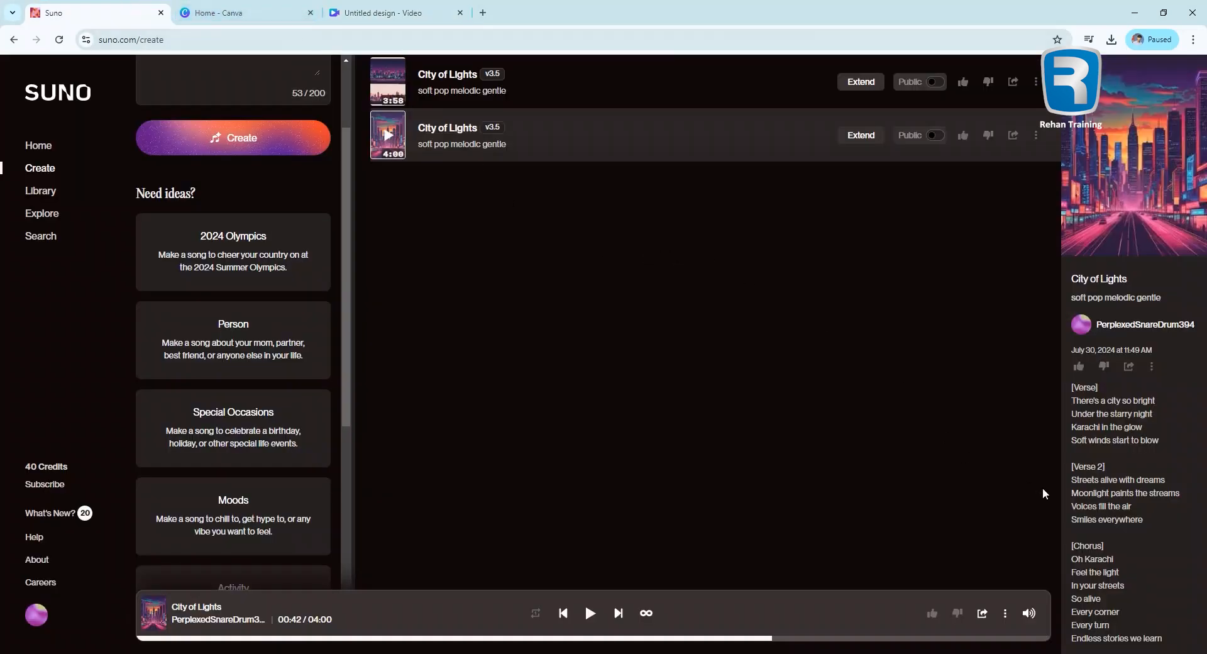
scroll(1142, 528, down, 5)
scroll(1142, 528, up, 4)
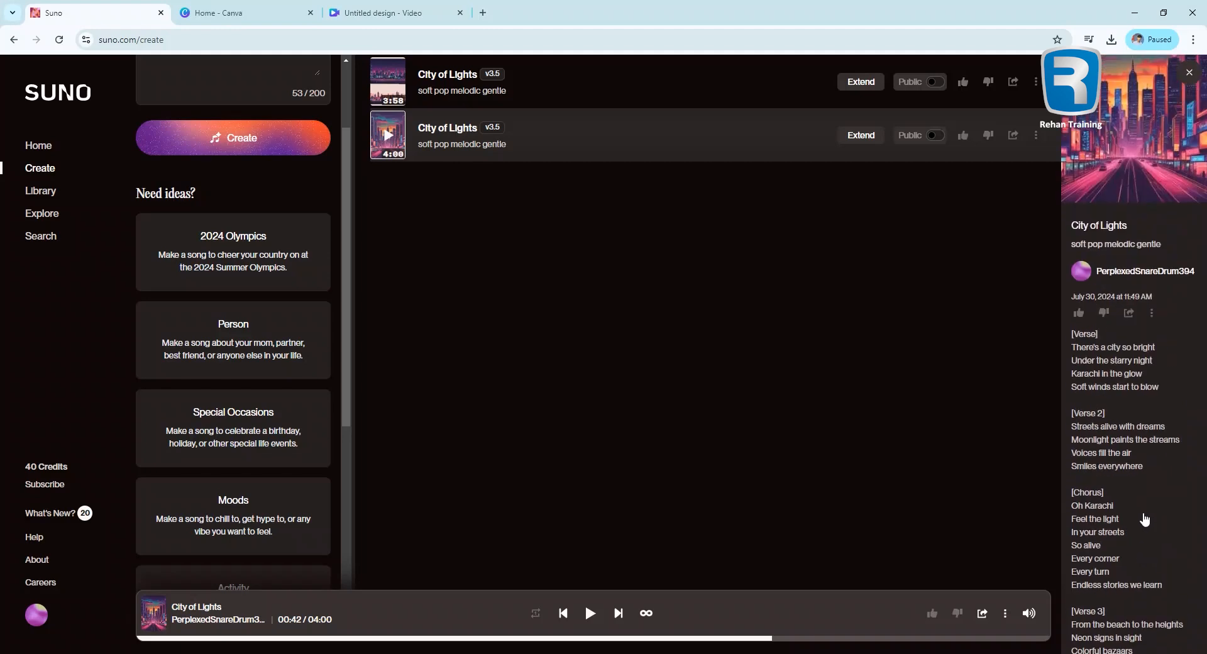
click(396, 13)
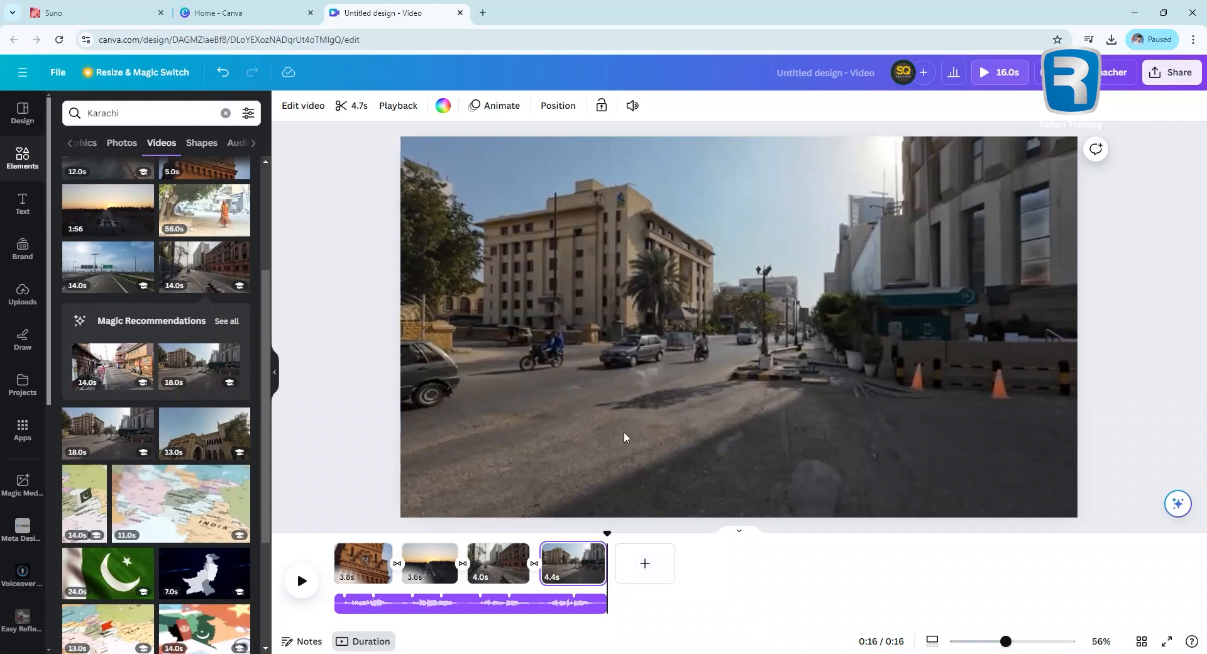
click(22, 214)
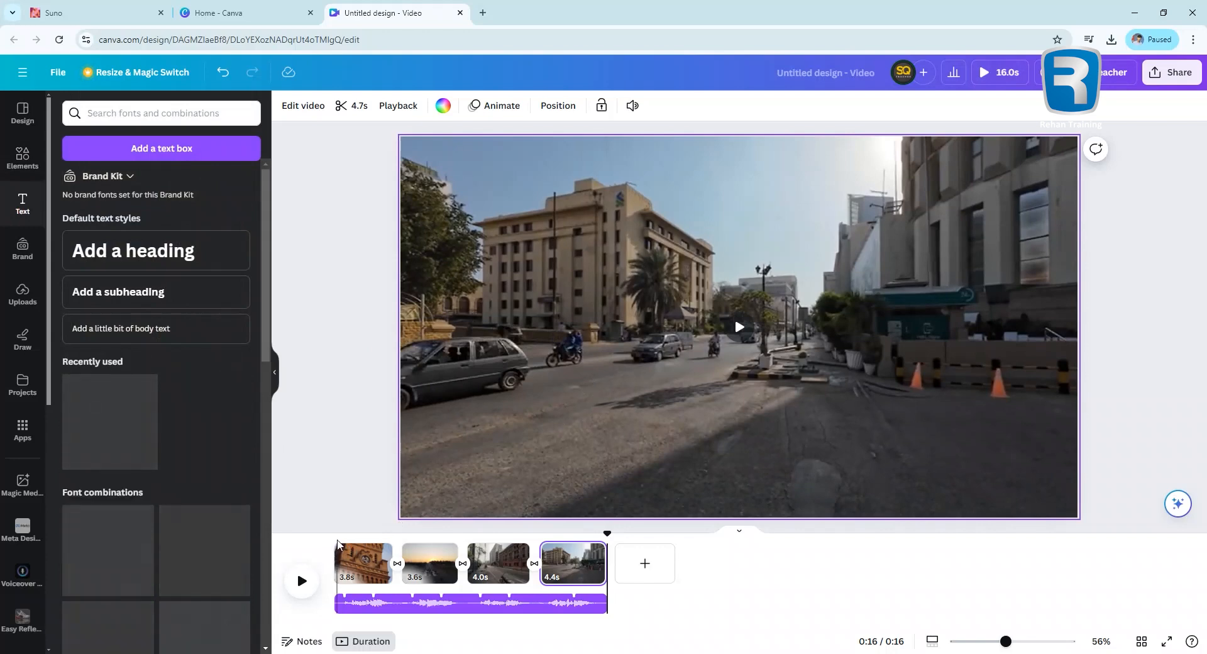
click(386, 550)
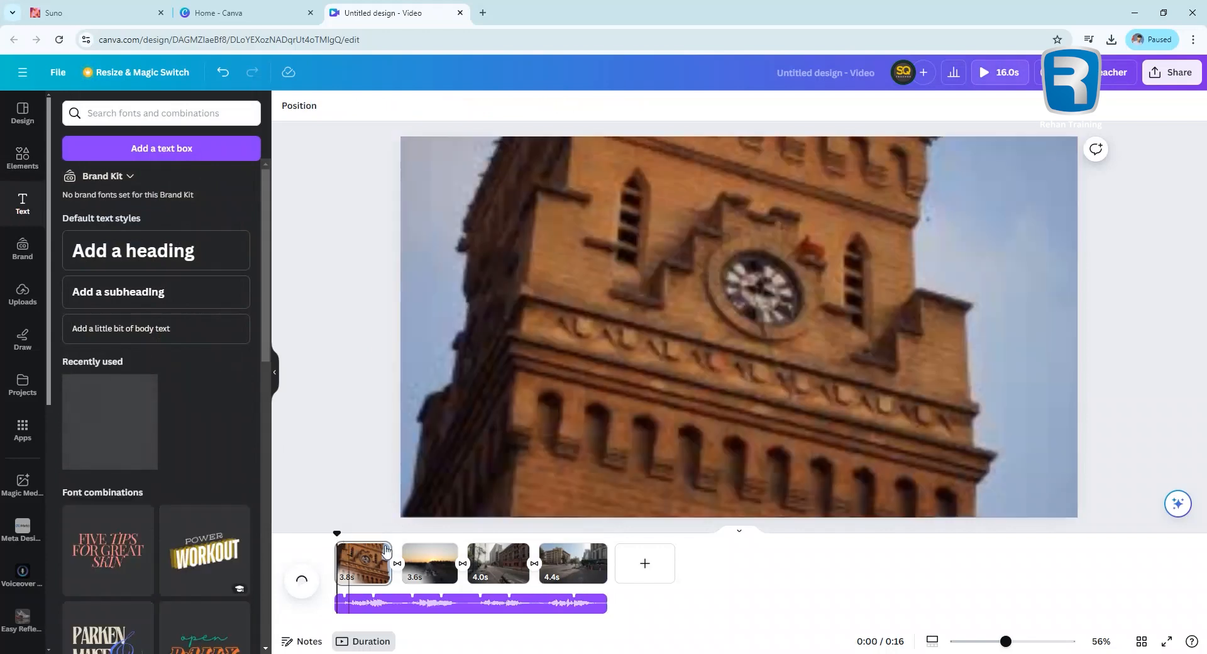
click(156, 264)
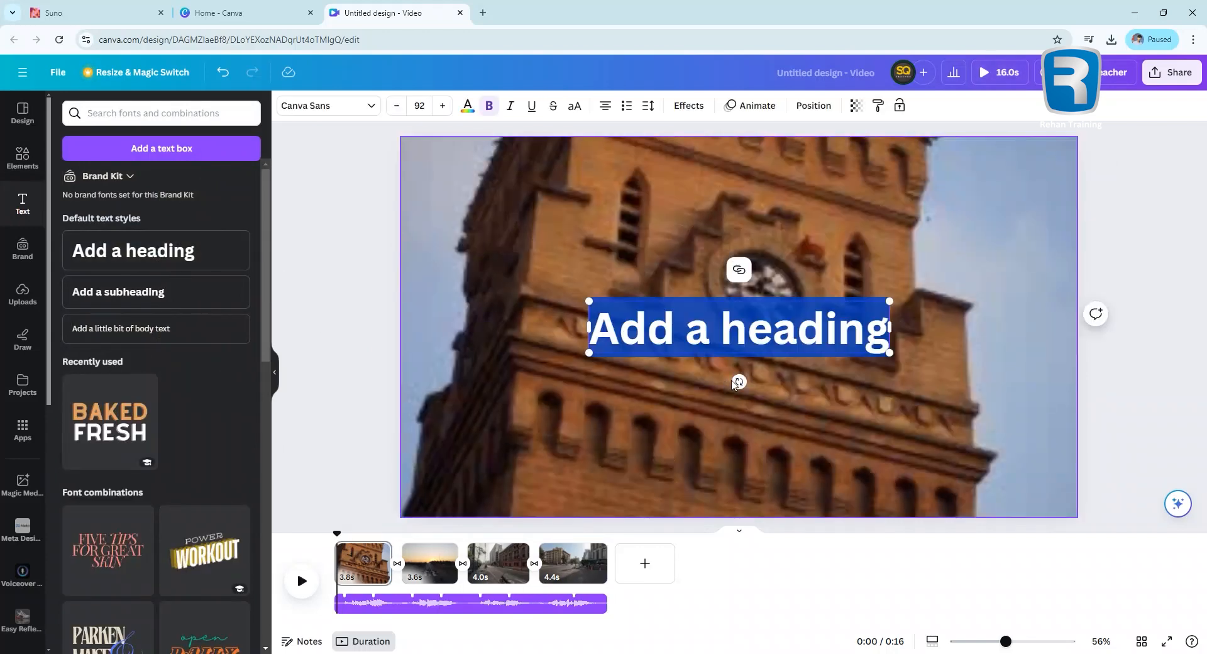
Copy the opening verse line from Suno and replace the Canva heading's text with "There's a city so bright".
click(101, 8)
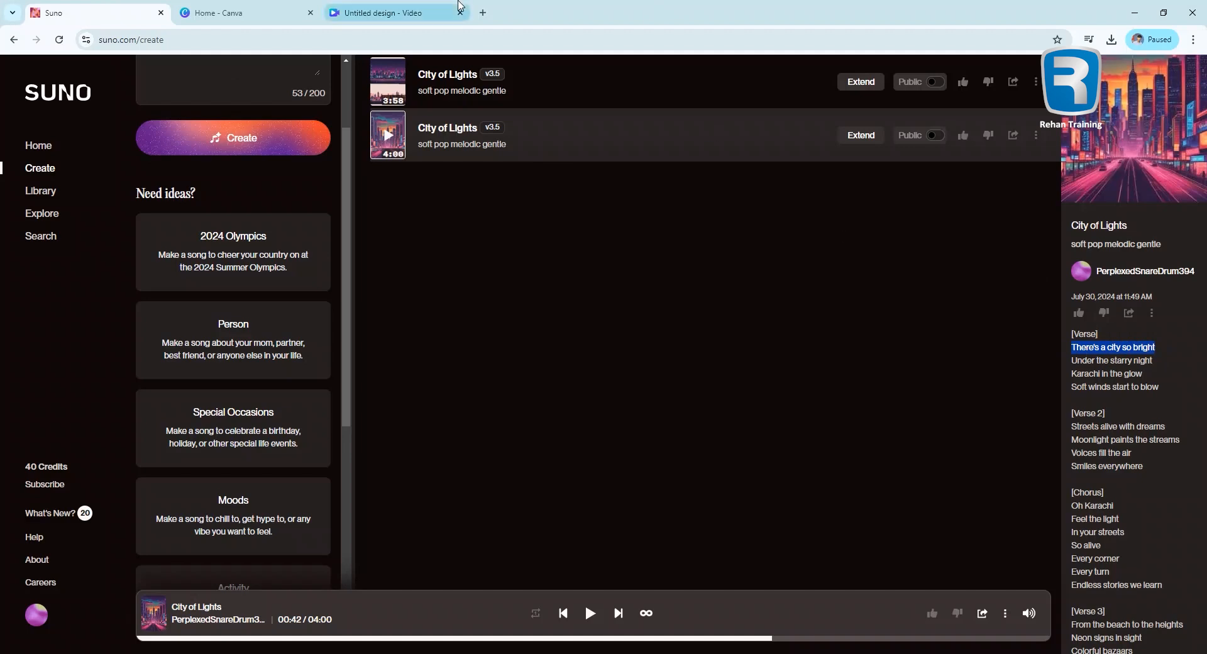
click(431, 6)
click(638, 334)
key(ctrl+a)
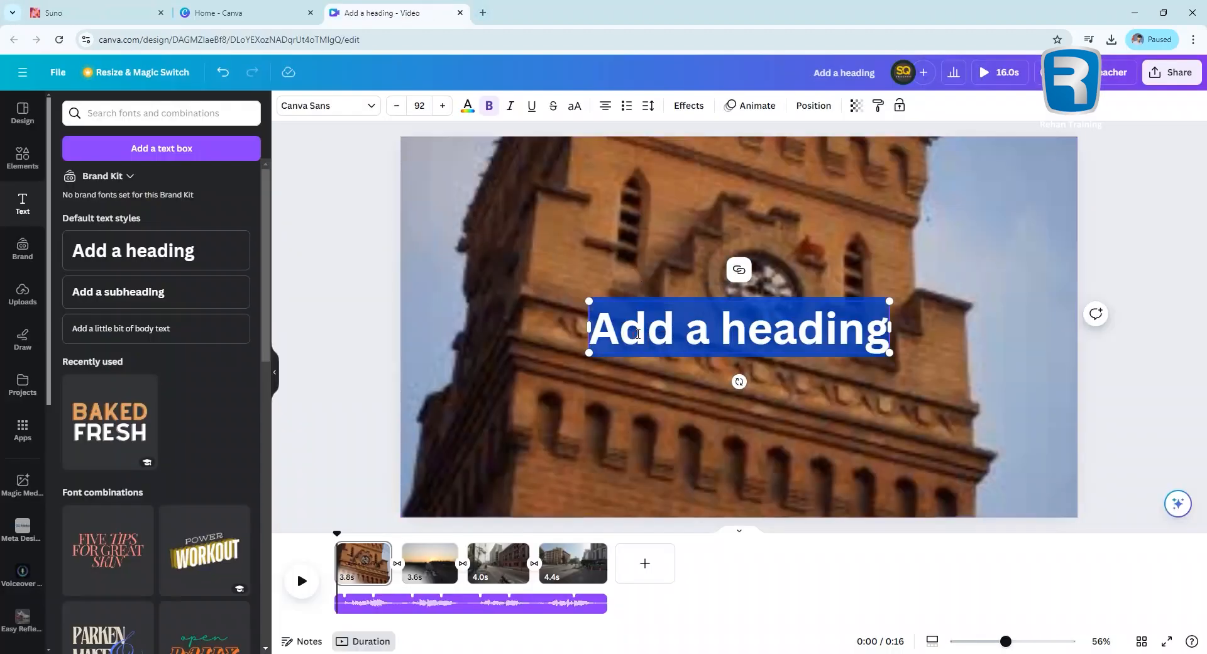
text(There's a city so bright)
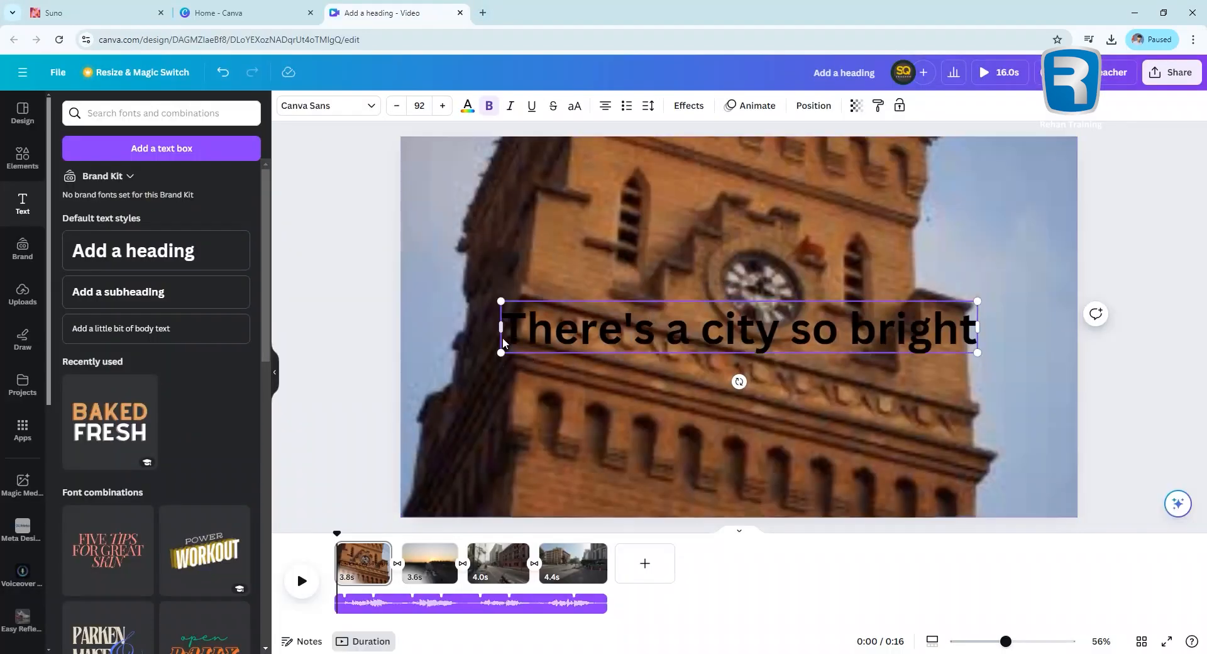
Move the lyric text to the lower part of the frame and shrink it to about font size 50.4.
click(305, 369)
drag(538, 356, 537, 474)
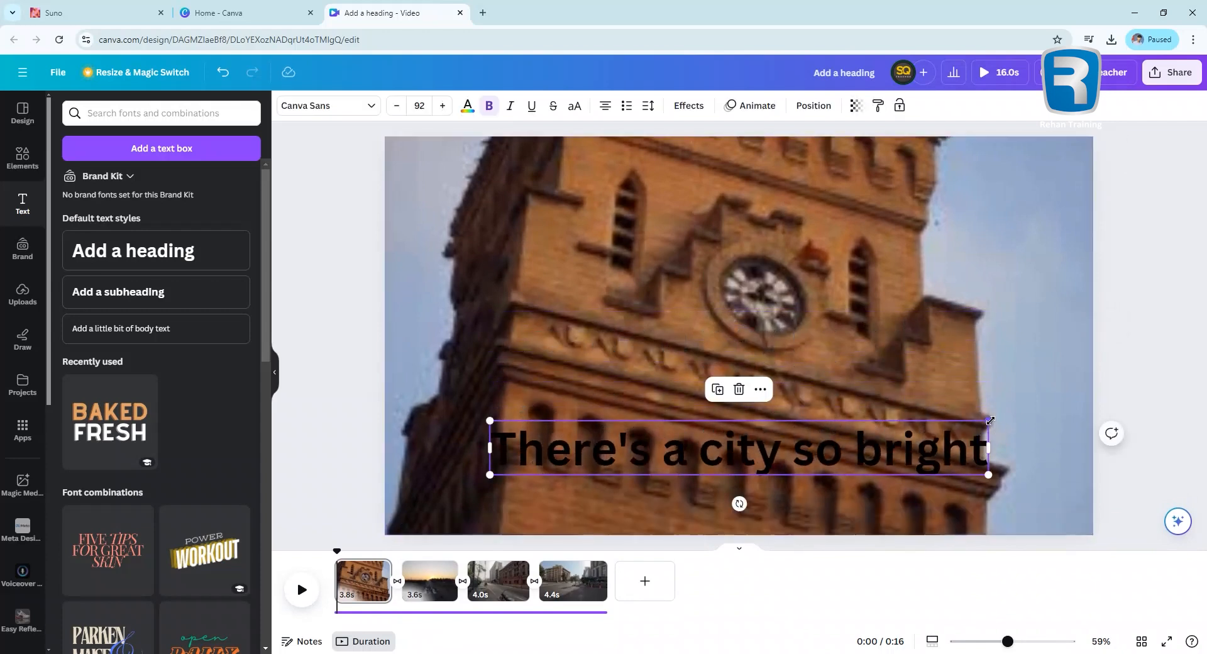
drag(990, 420, 877, 433)
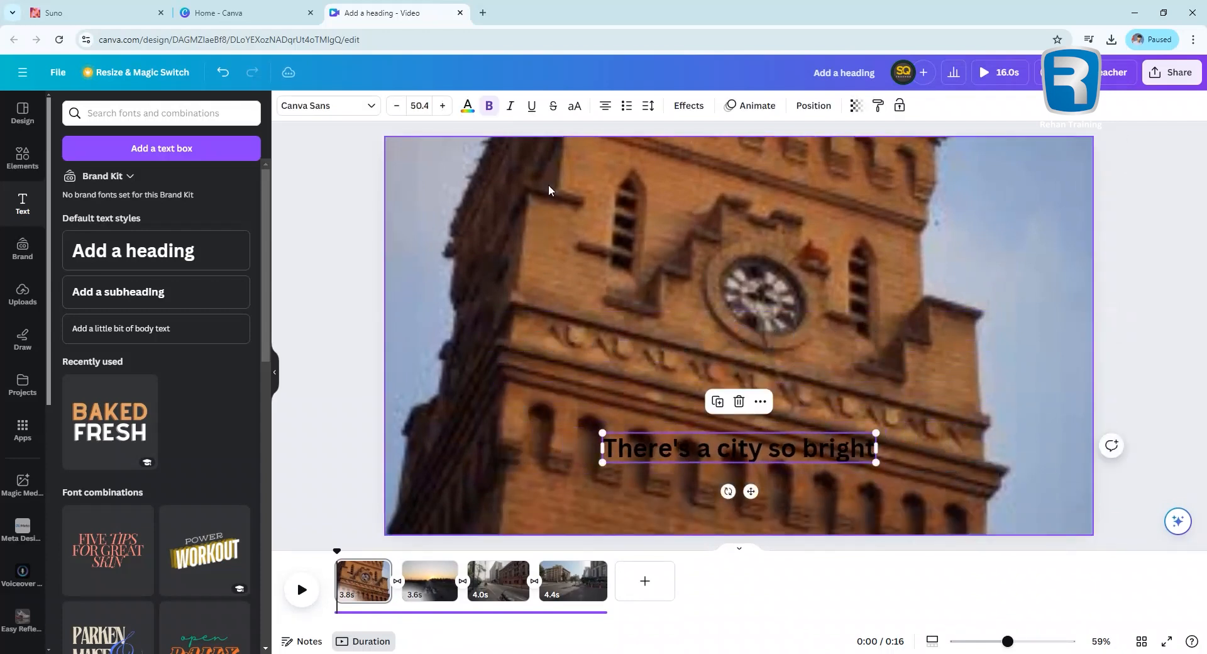
Colour the lyric text white and set its font to Arial.
click(468, 108)
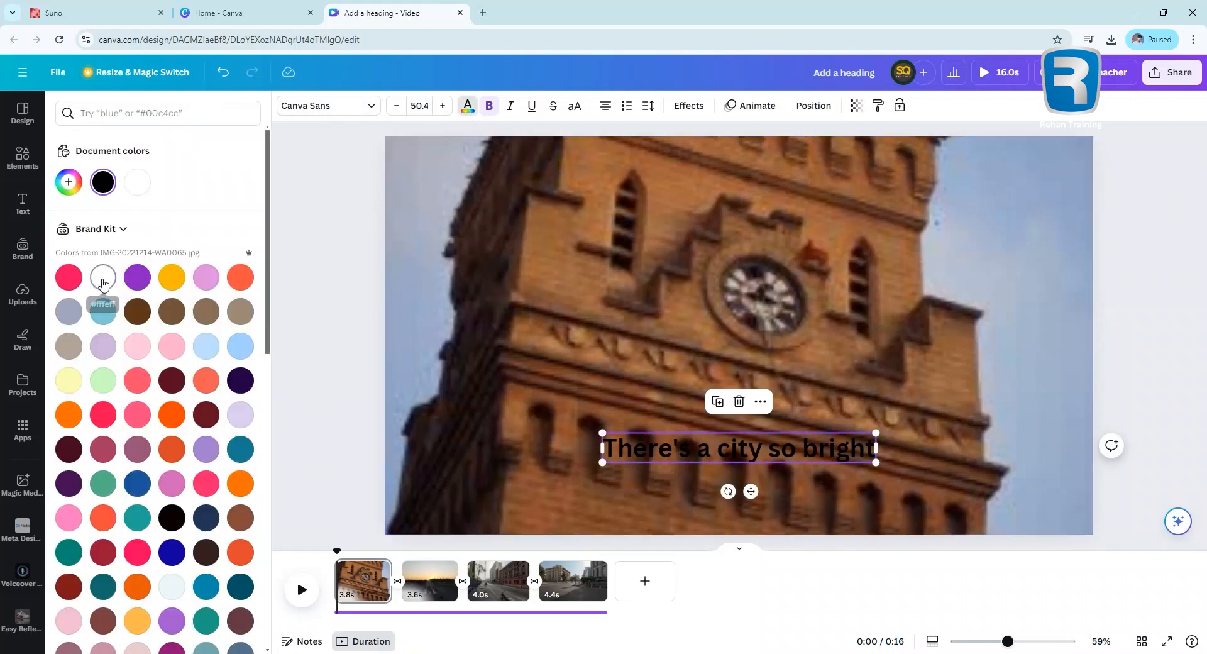
click(102, 277)
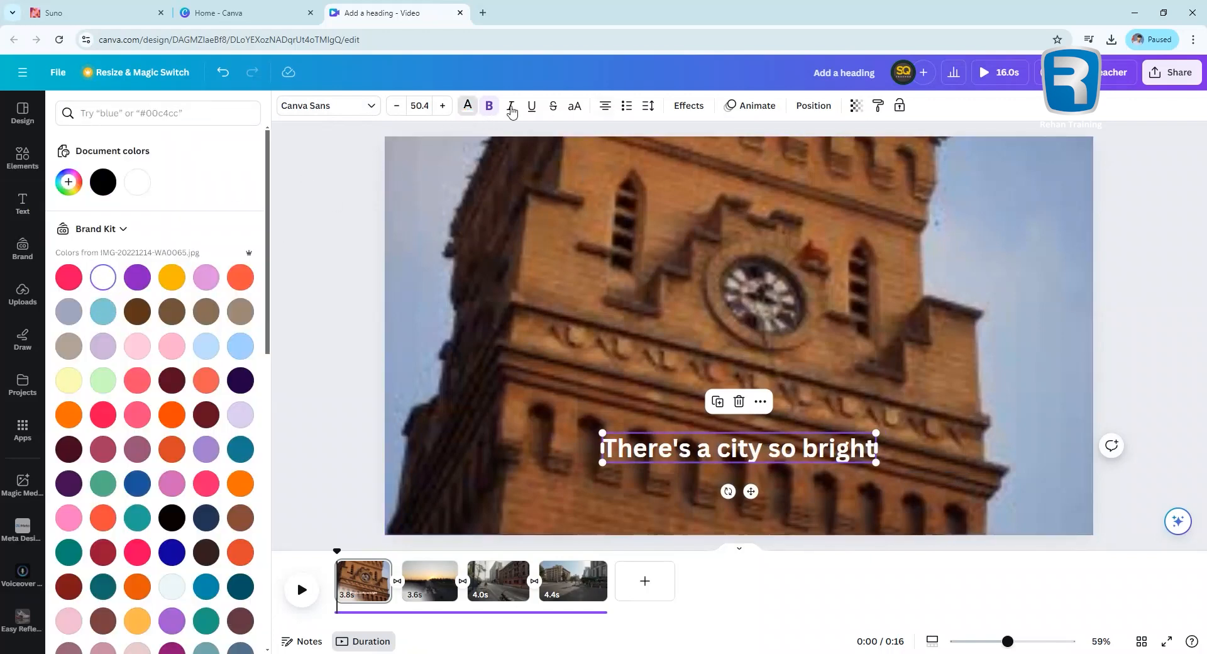
click(327, 106)
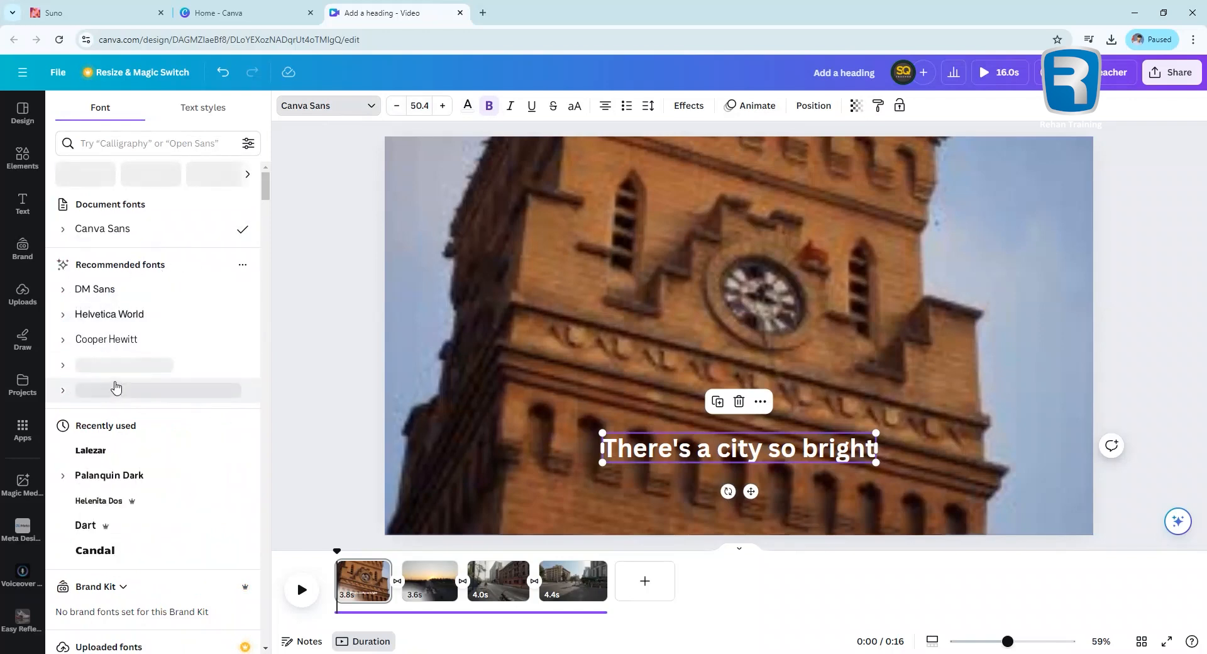
scroll(115, 399, down, 3)
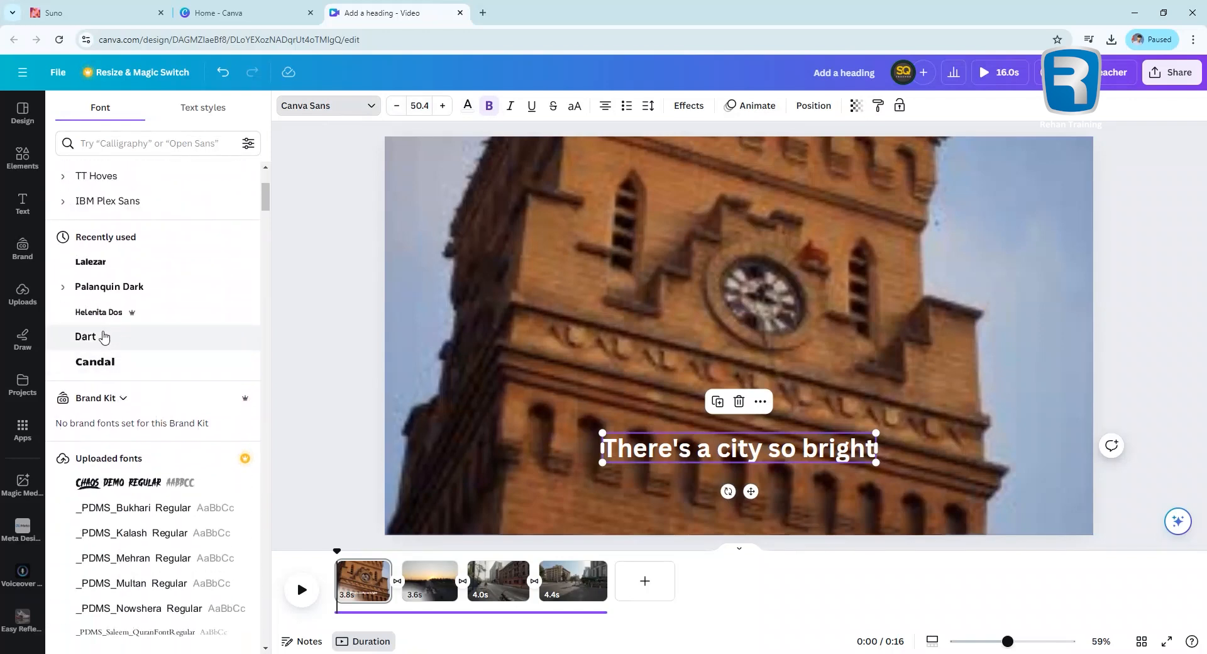
scroll(99, 342, down, 4)
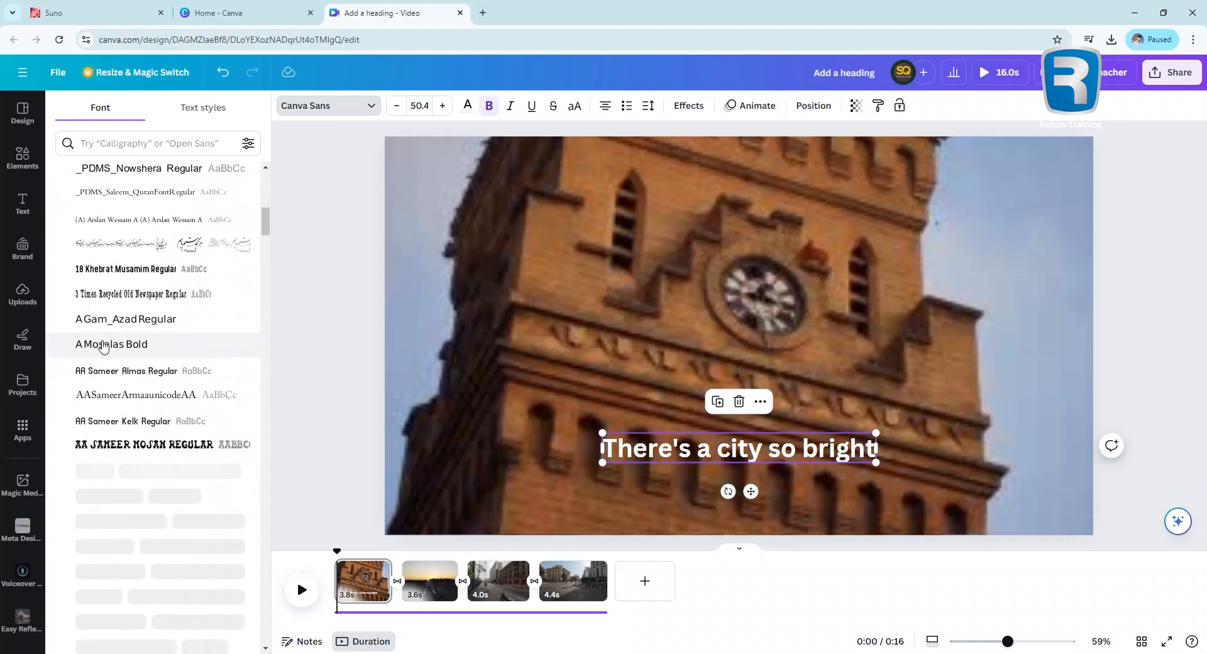
click(148, 144)
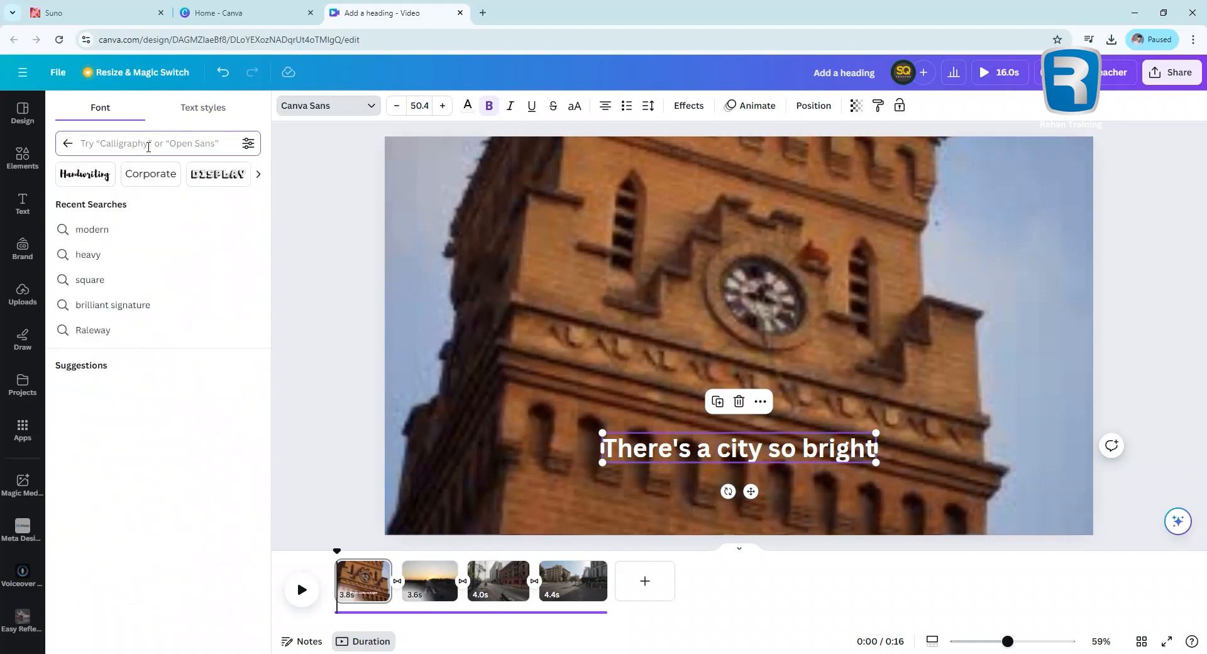
text(arial)
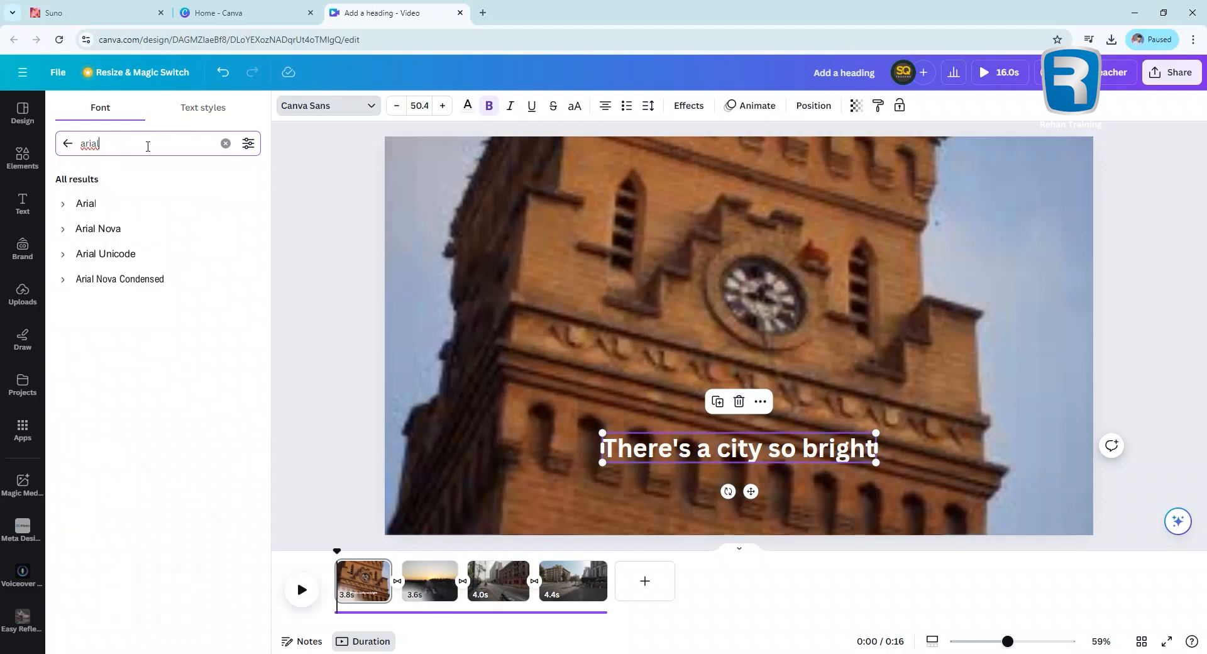
click(94, 211)
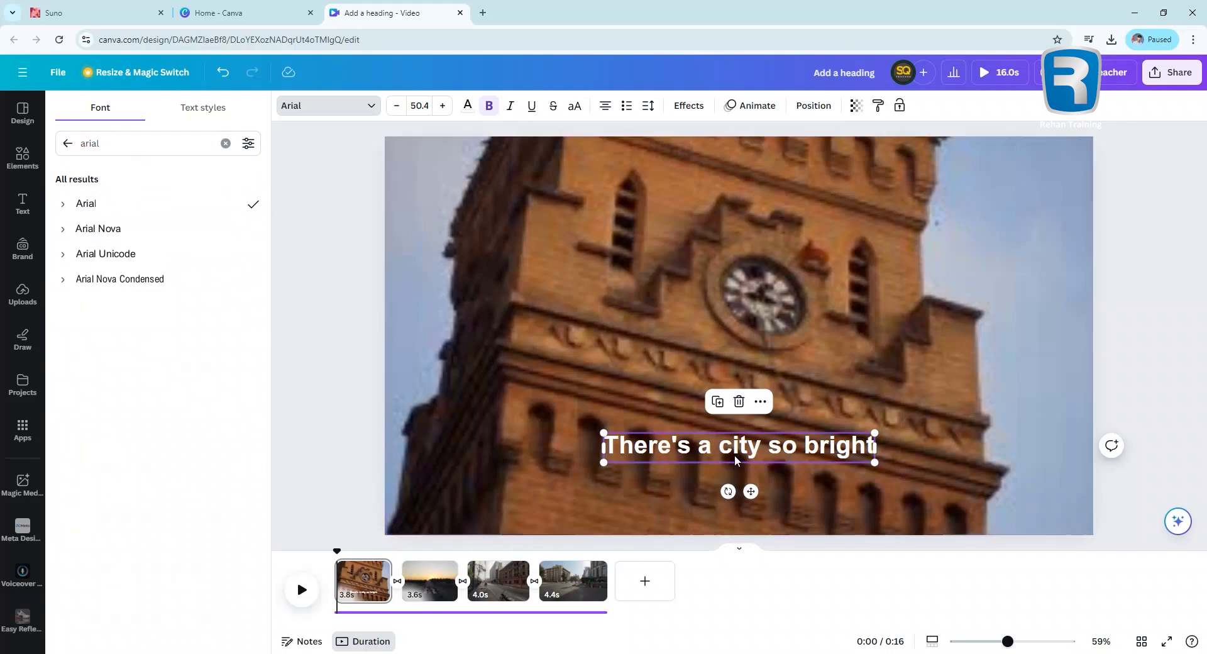
Apply the Ascend writing animation to the lyric text, set to animate on both enter and exit.
click(754, 107)
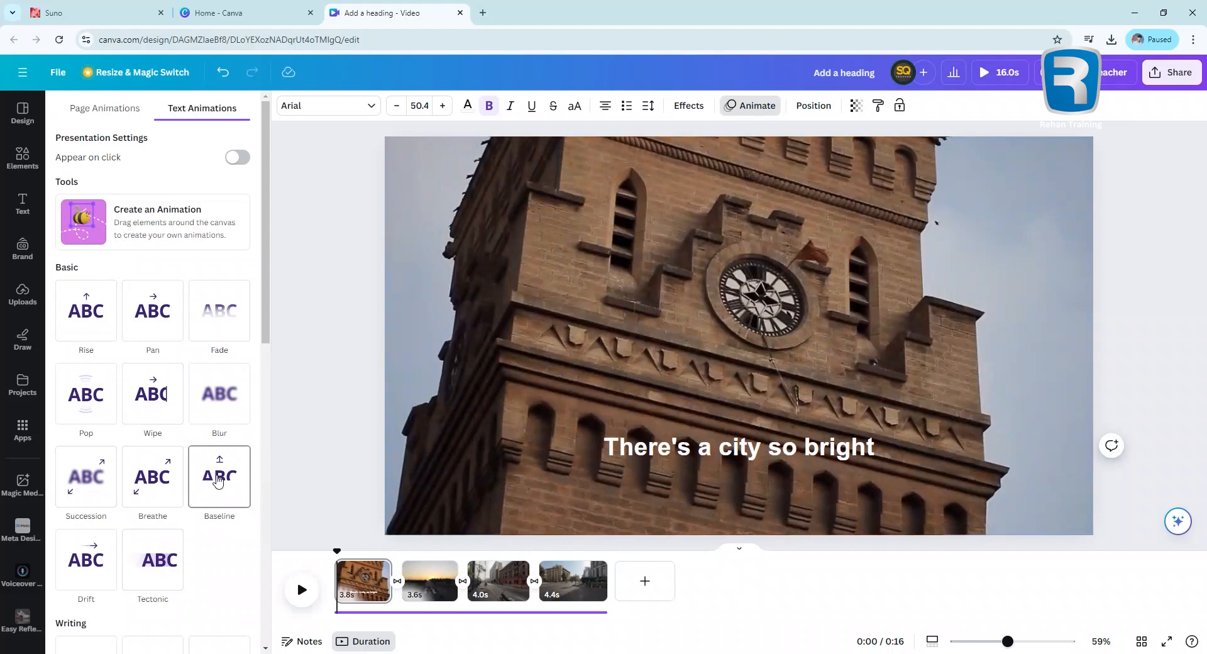
scroll(88, 503, down, 4)
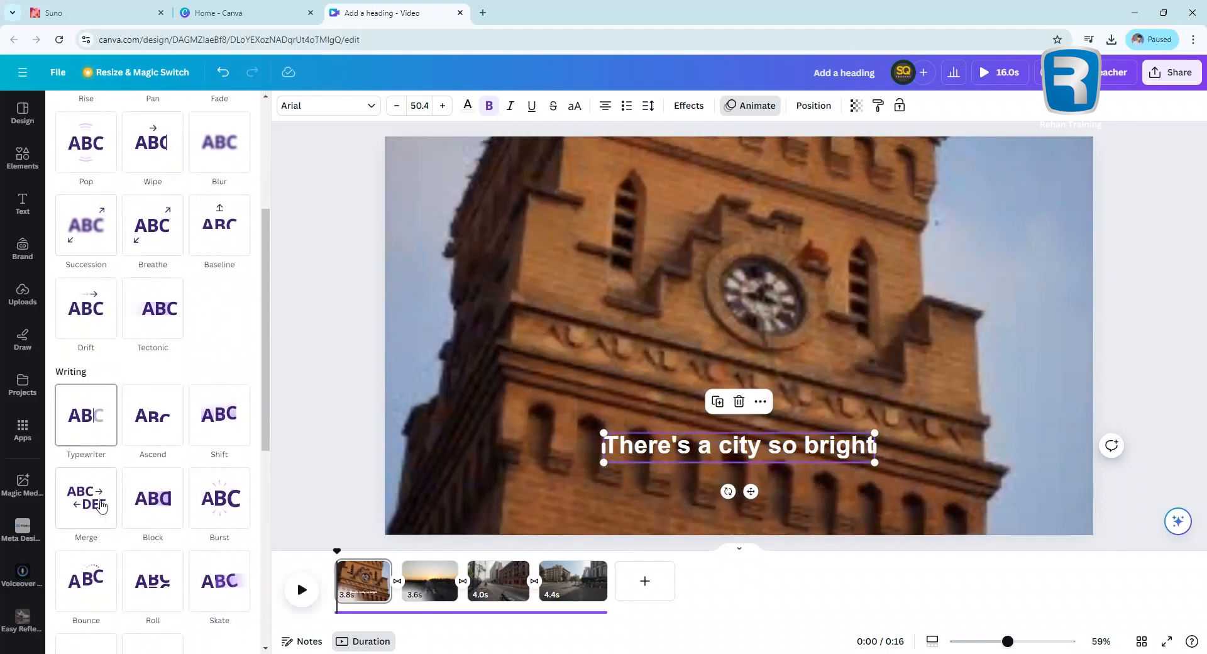
click(163, 422)
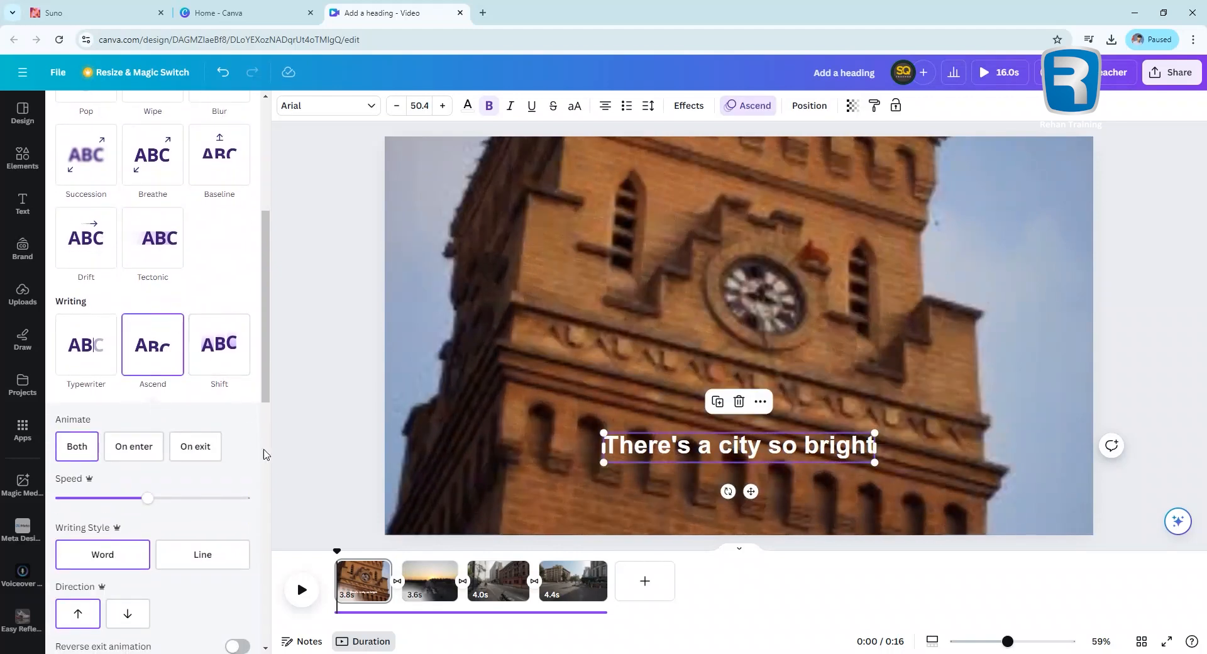
click(74, 436)
click(88, 447)
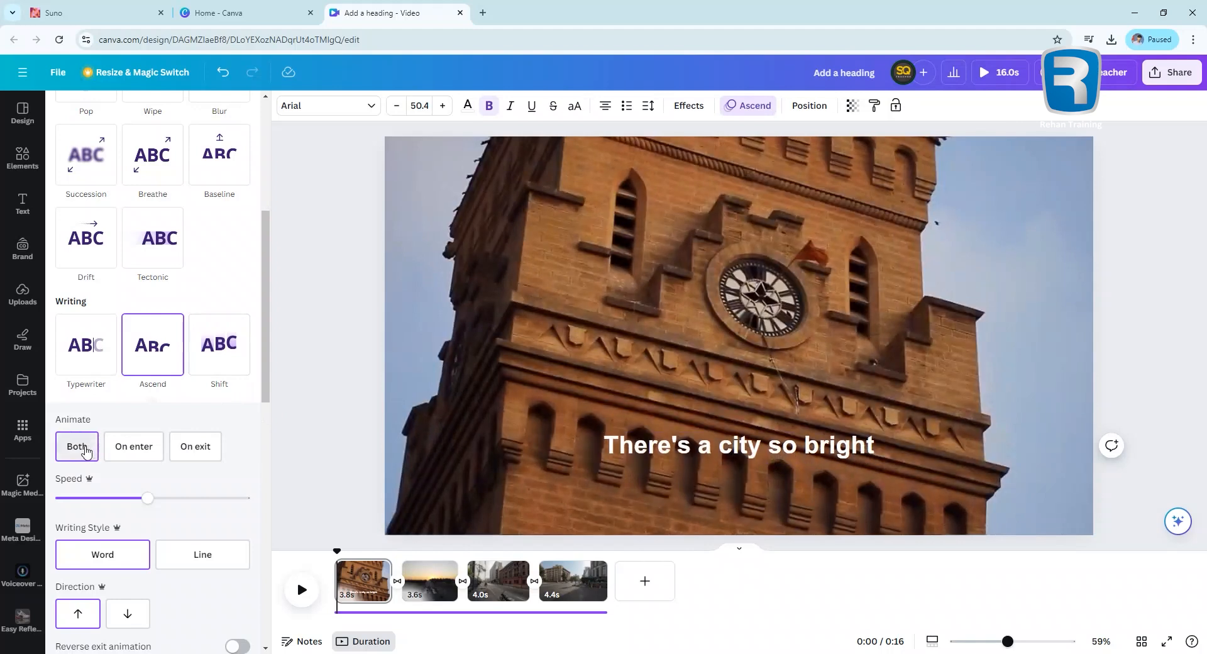
click(129, 450)
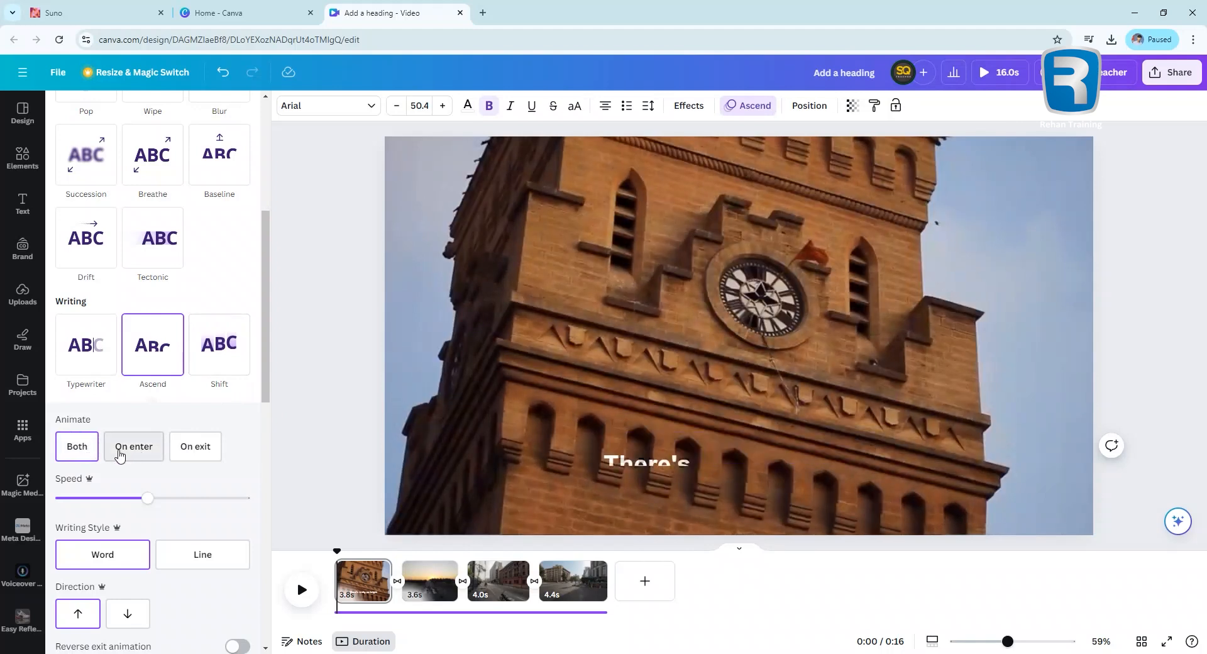
click(75, 447)
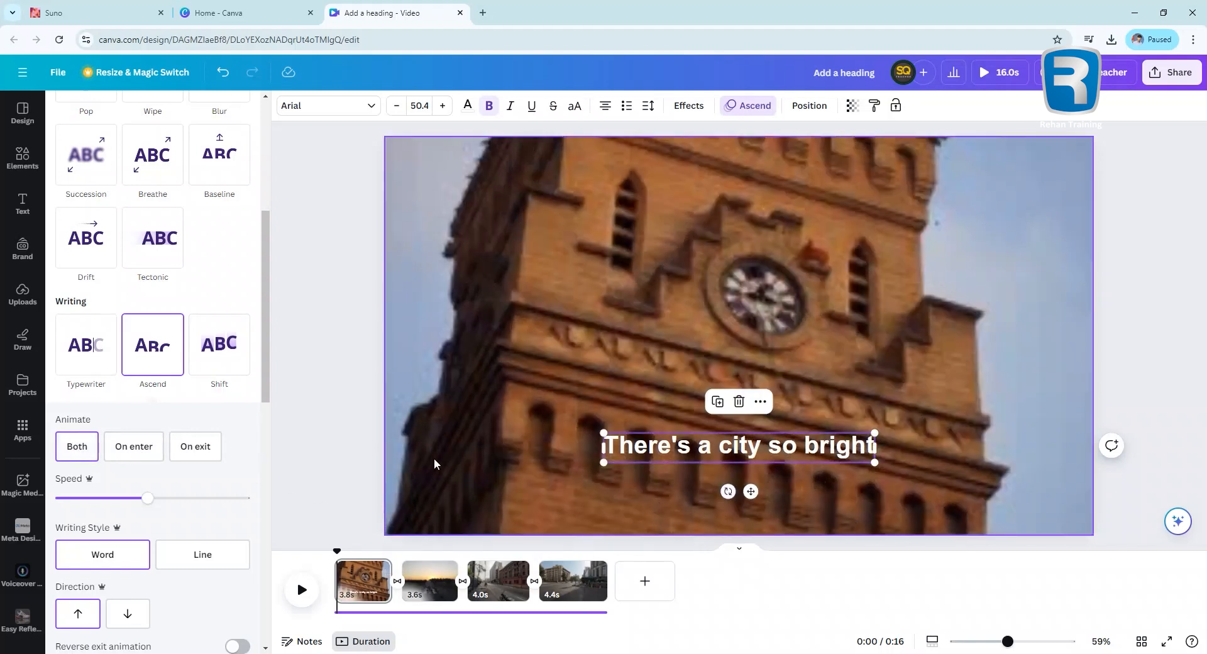
Compare the Ascend animation's writing styles, keep Word, and set its direction to downward.
click(195, 559)
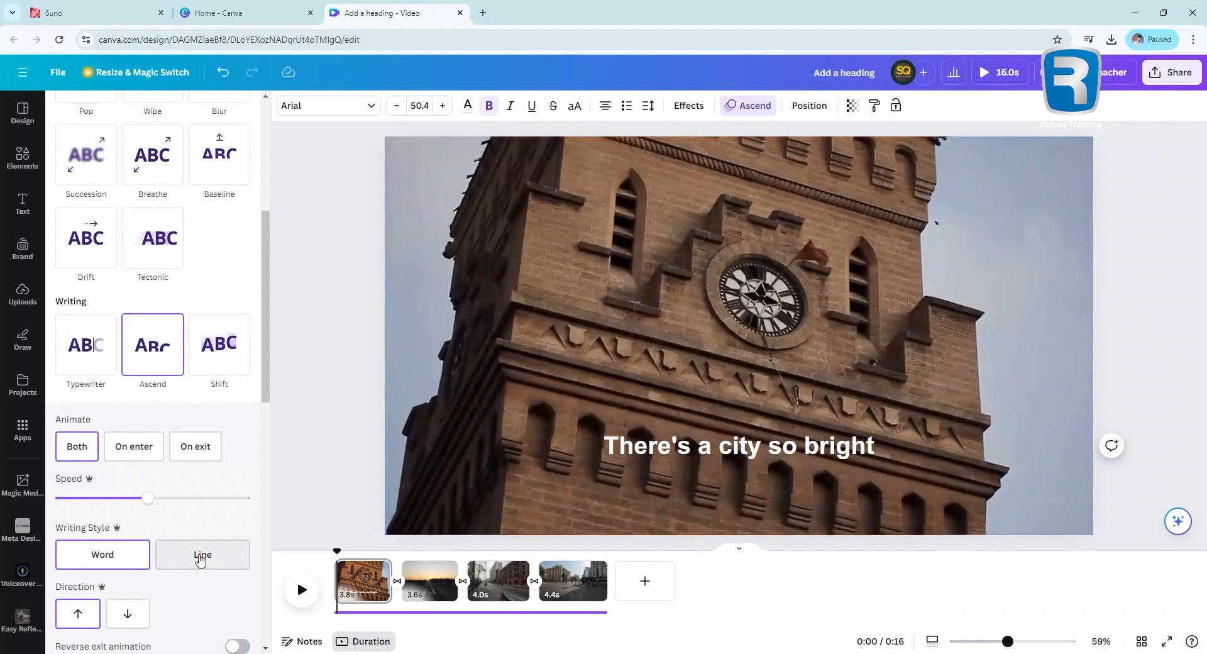
click(109, 551)
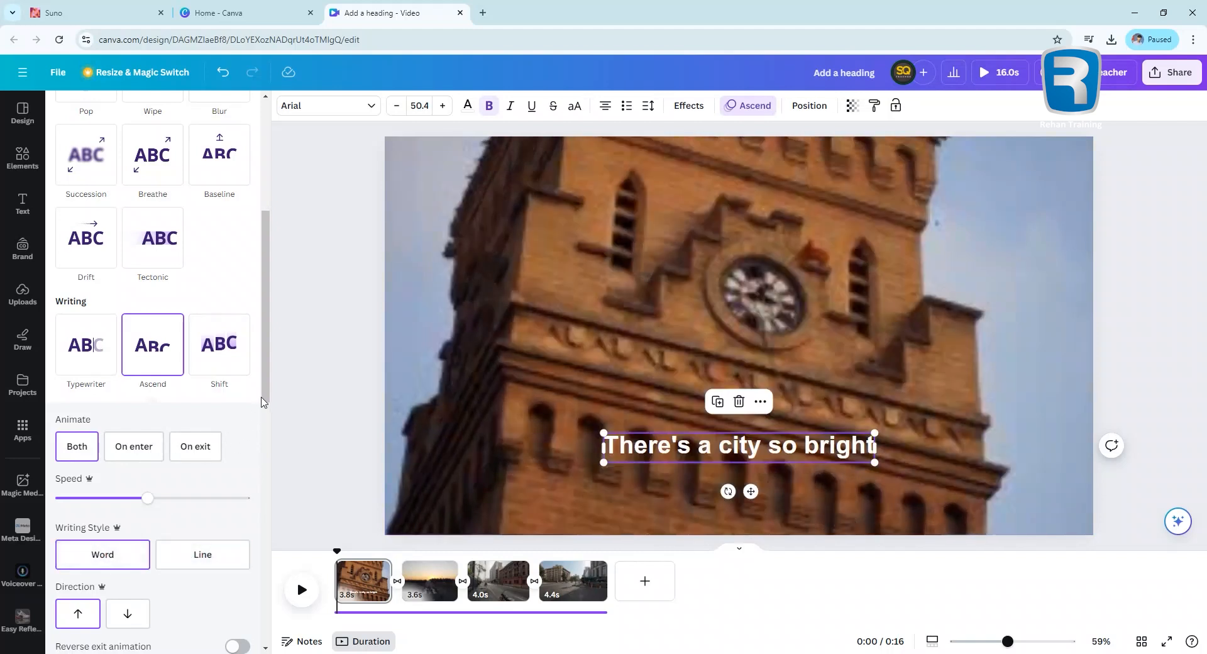
click(79, 619)
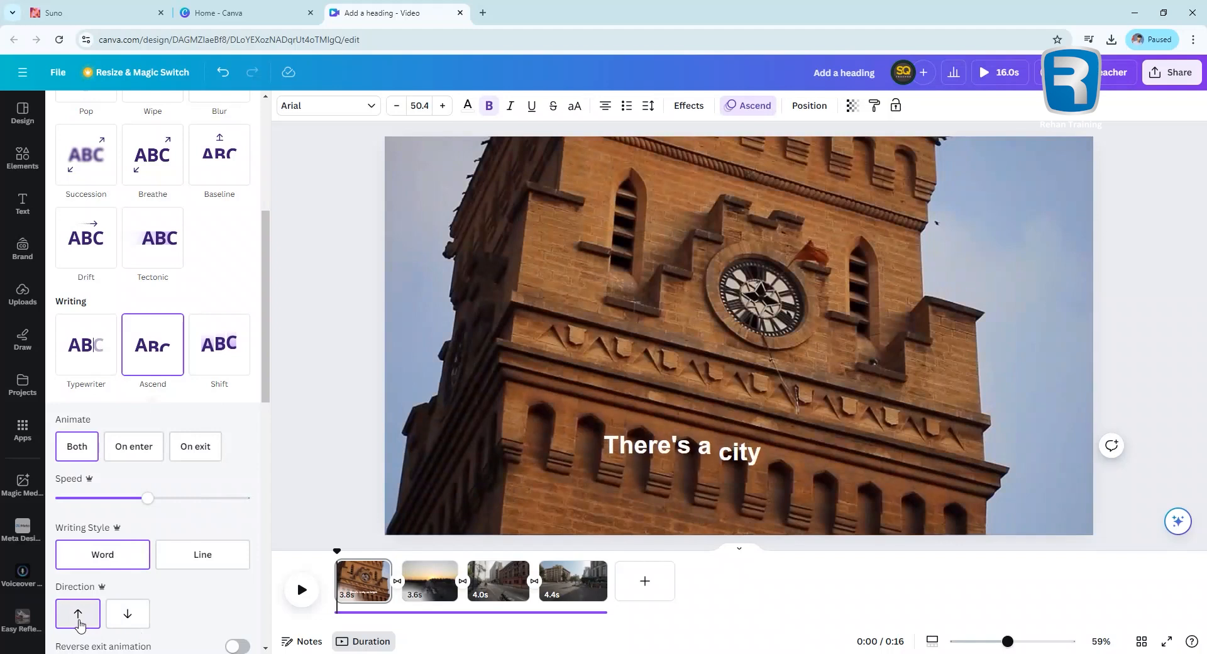
click(128, 616)
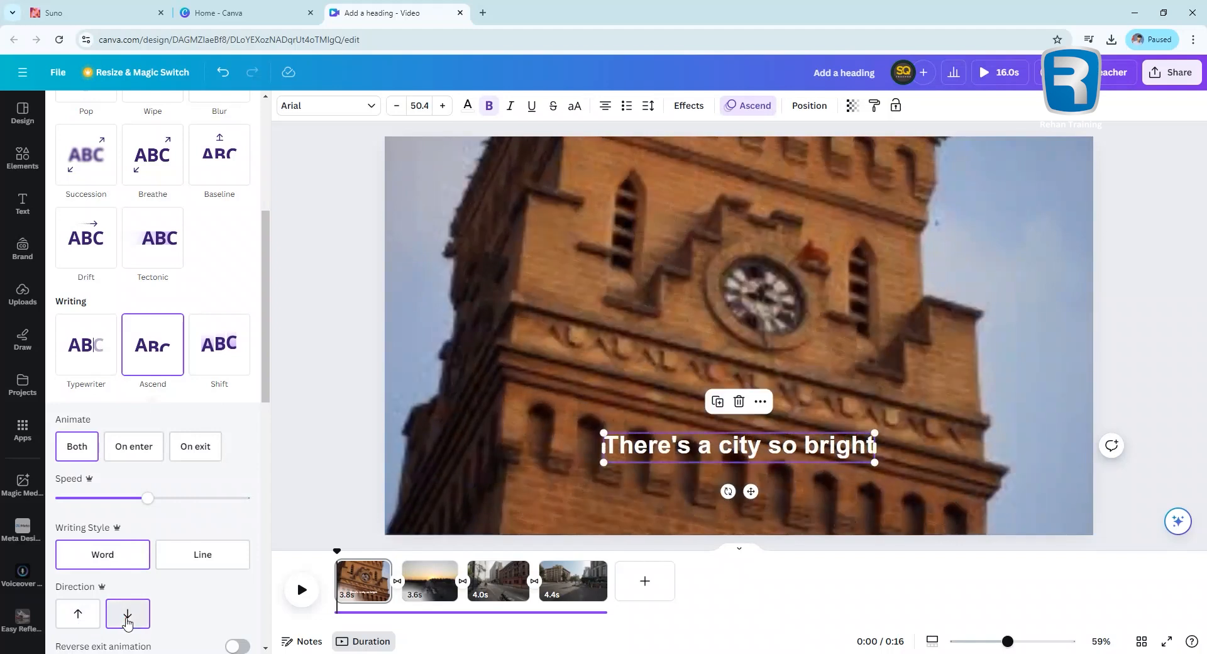
scroll(152, 612, down, 2)
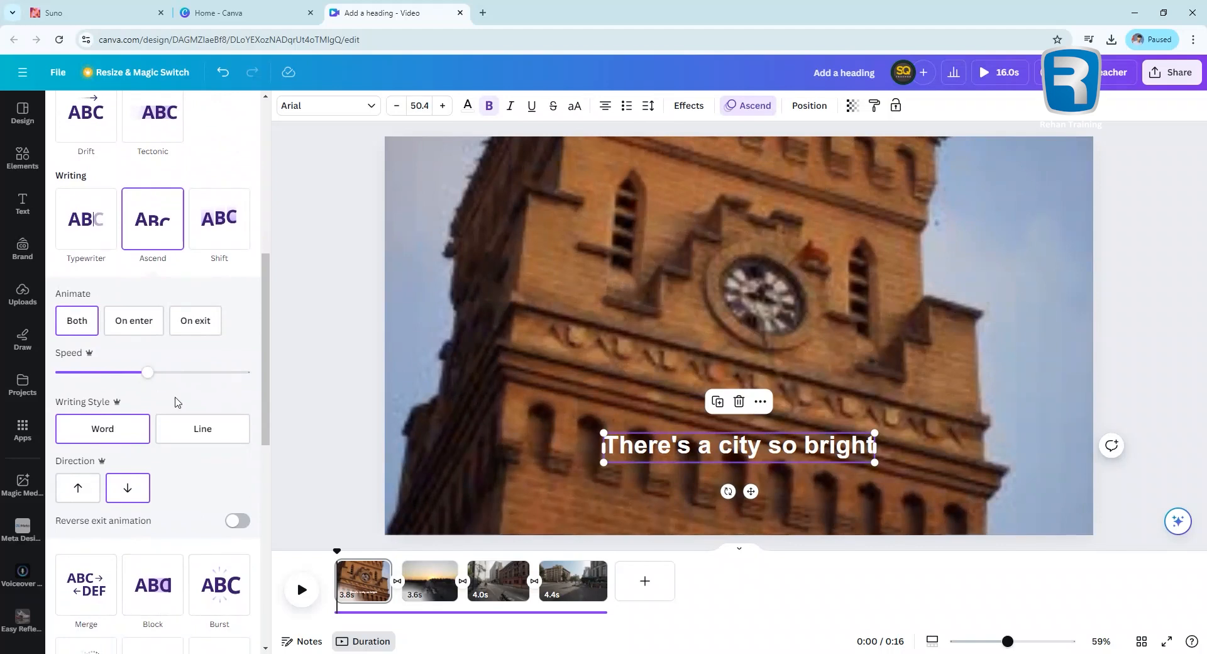
click(132, 494)
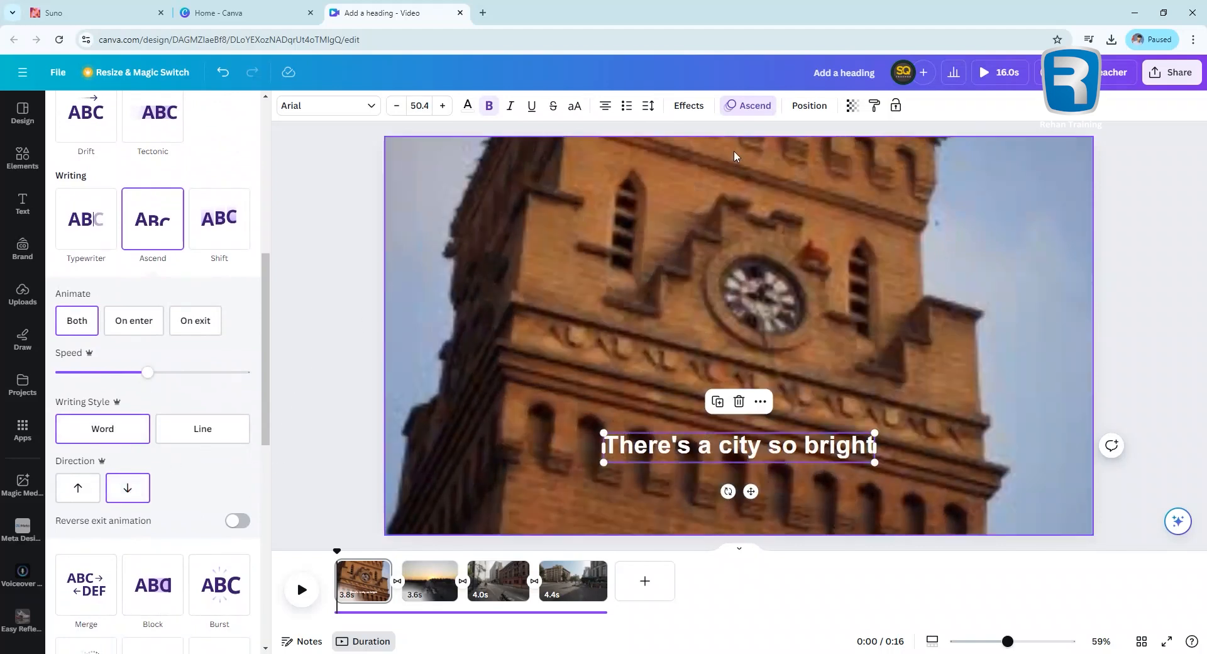
Add a Shadow effect with offset 50, direction -45 and transparency 40 to the lyric text, and increase its blur slightly.
click(689, 106)
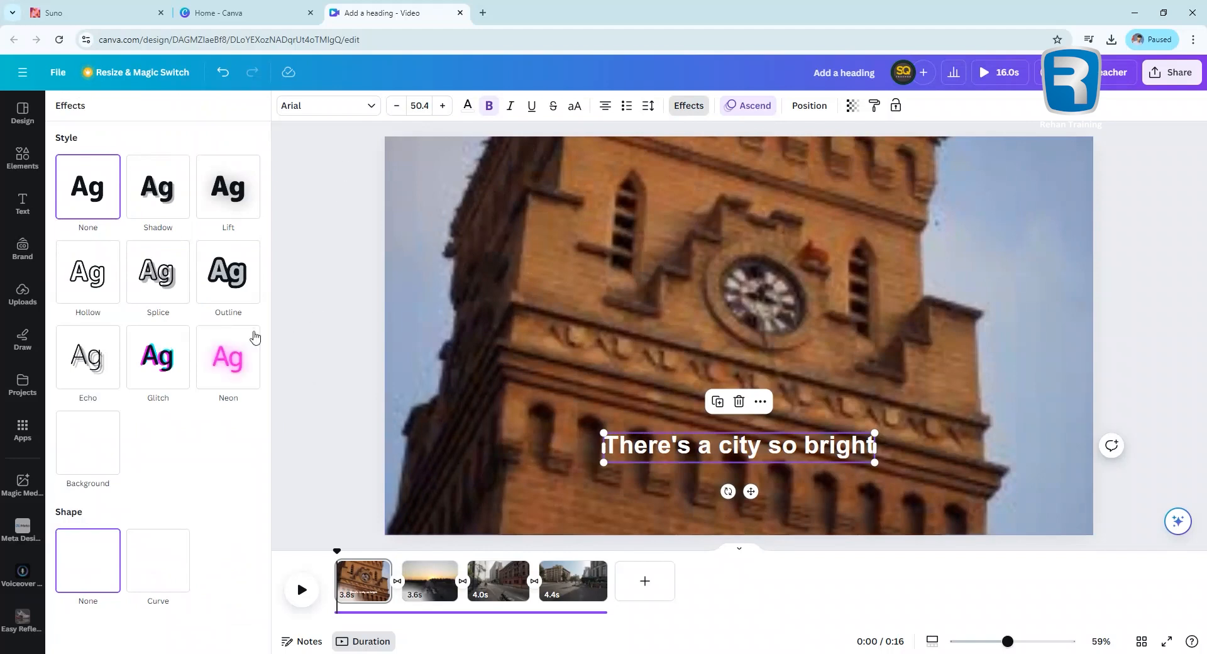
click(163, 187)
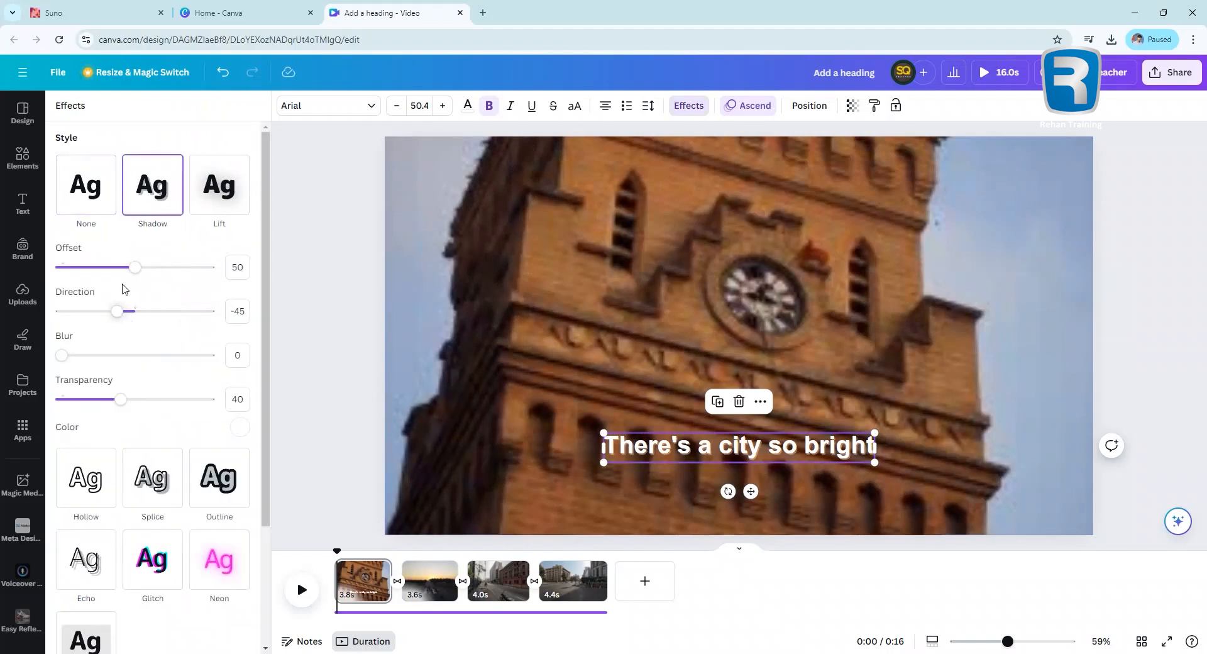
mouse_move(61, 355)
mouse_down()
mouse_move(92, 354)
mouse_move(75, 355)
mouse_up()
Duplicate the styled "There's a city so bright" lyric text from the first clip onto the second clip.
click(422, 572)
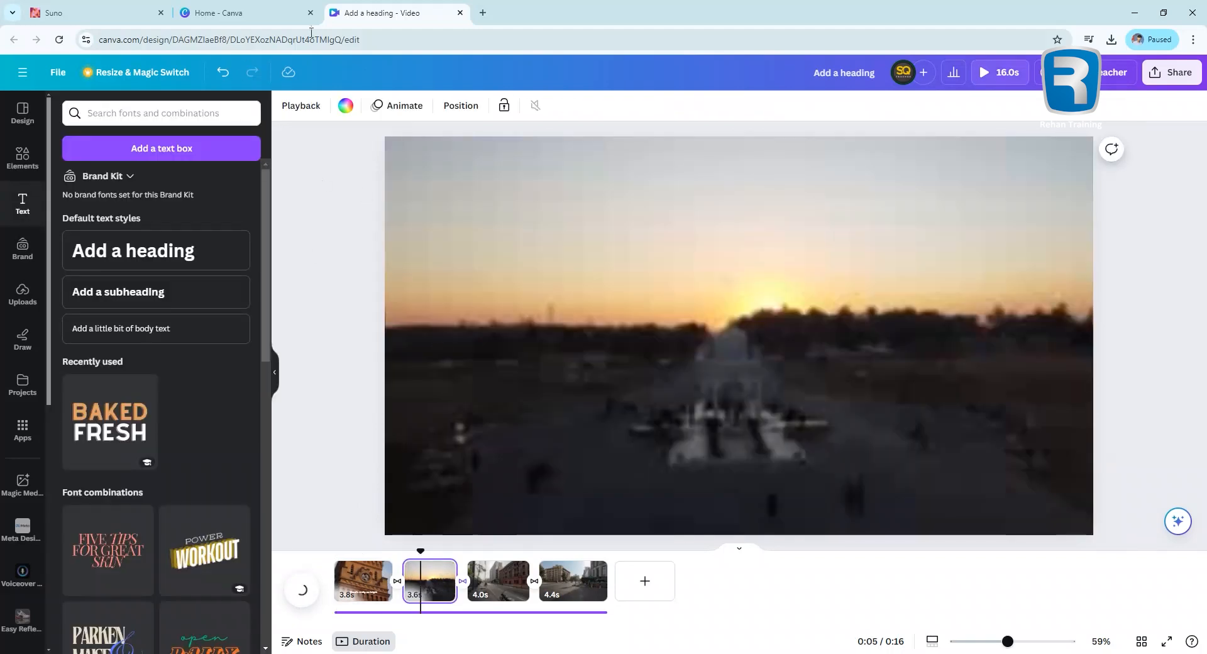
click(363, 576)
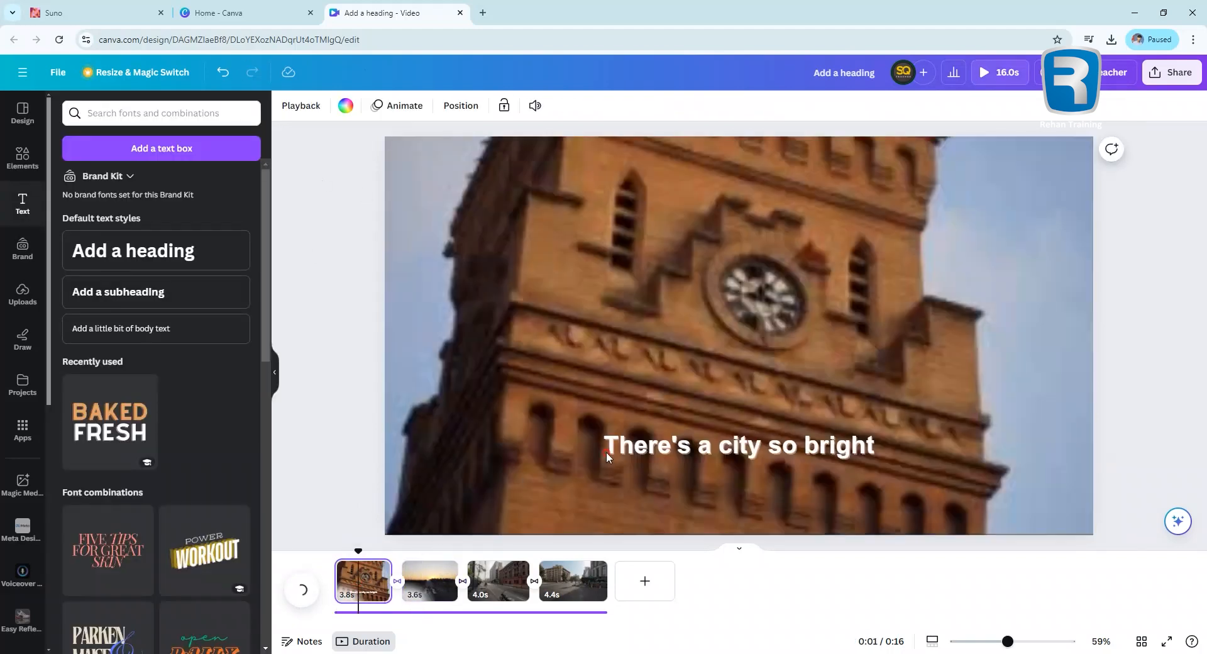
click(642, 448)
click(1138, 391)
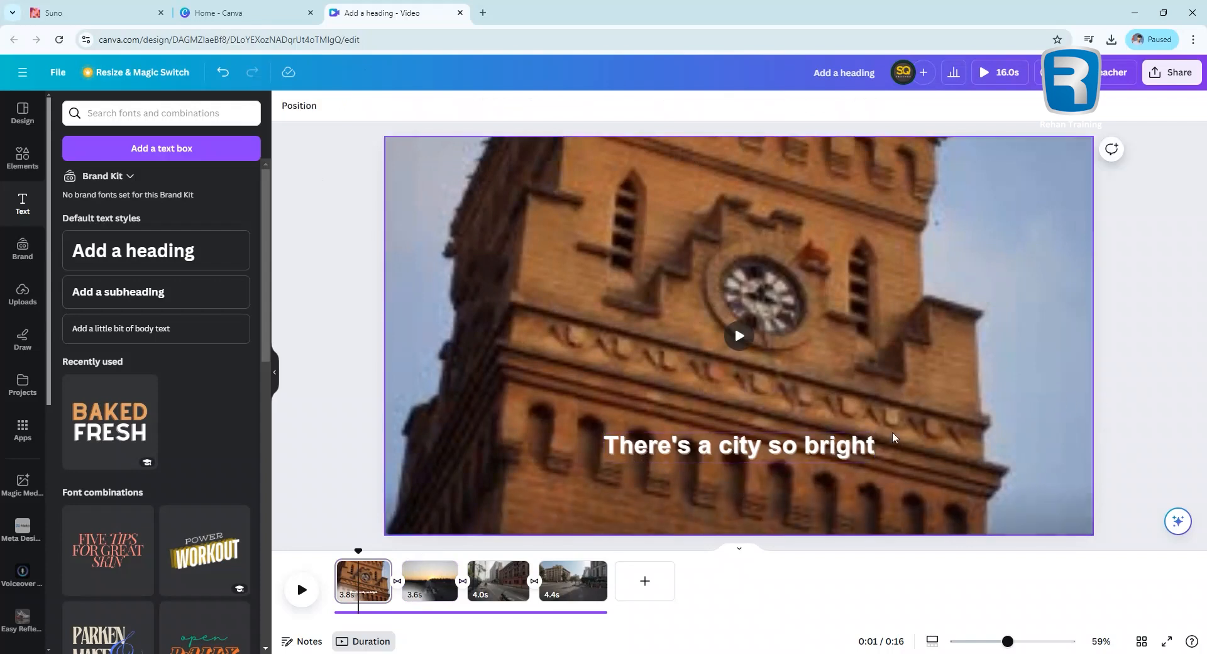
click(810, 452)
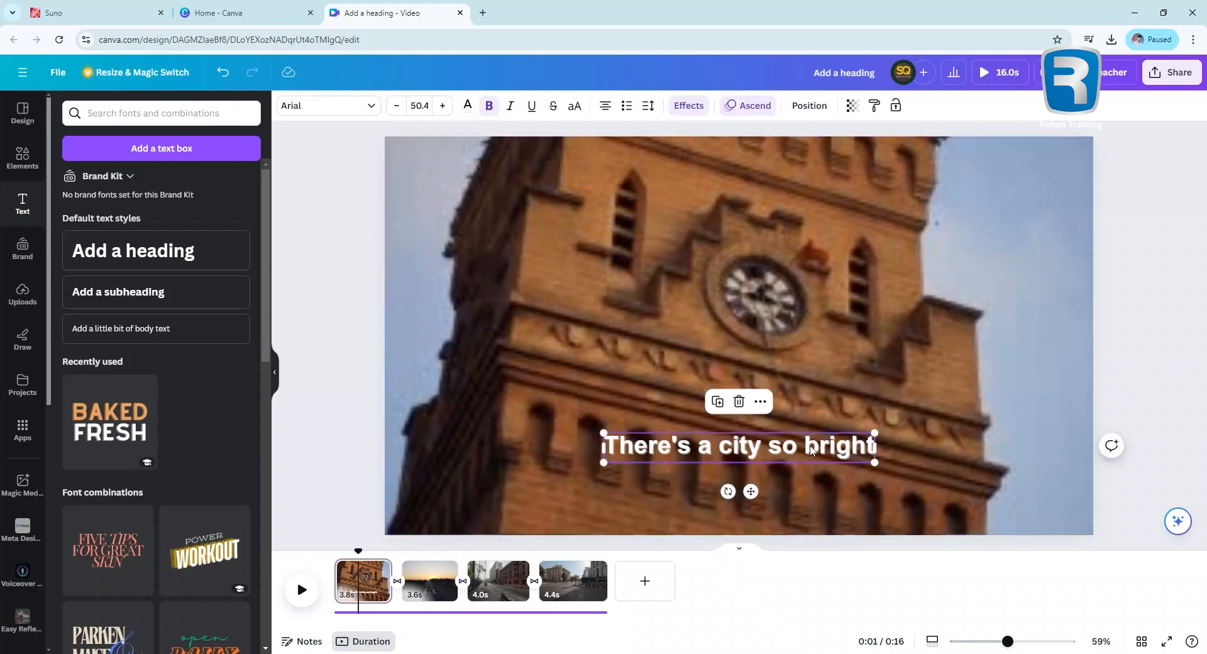
click(418, 591)
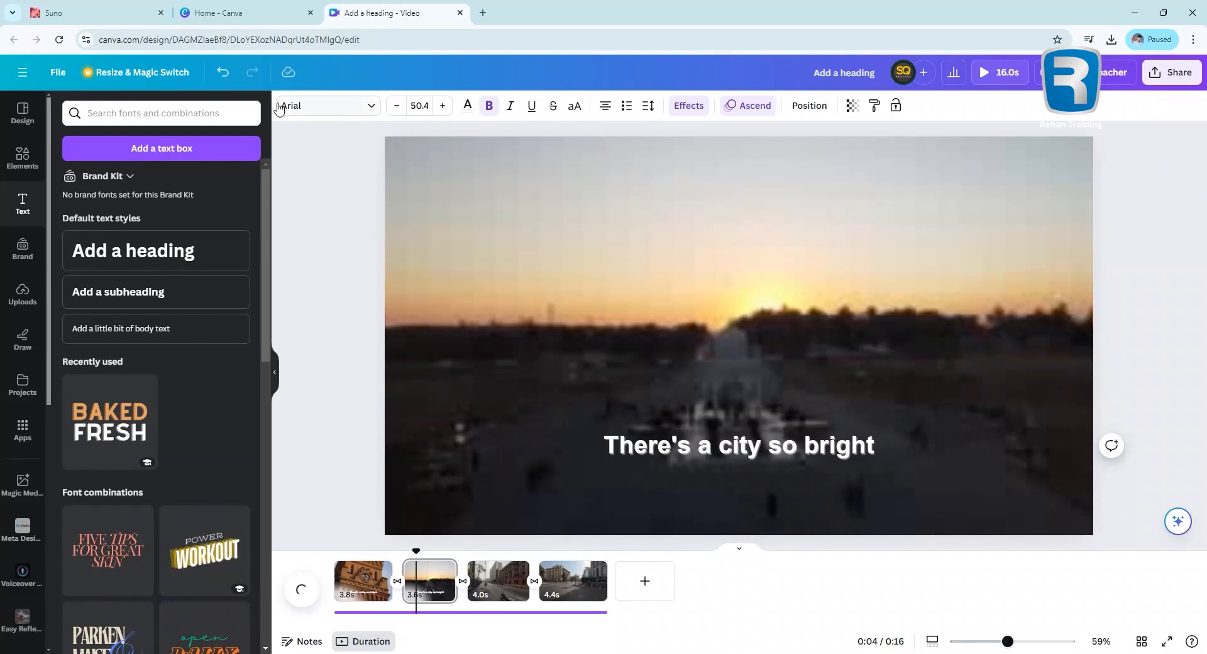
Copy the lyric line "Under the starry night" from the Suno song and replace the second clip's text with it in Canva.
click(94, 12)
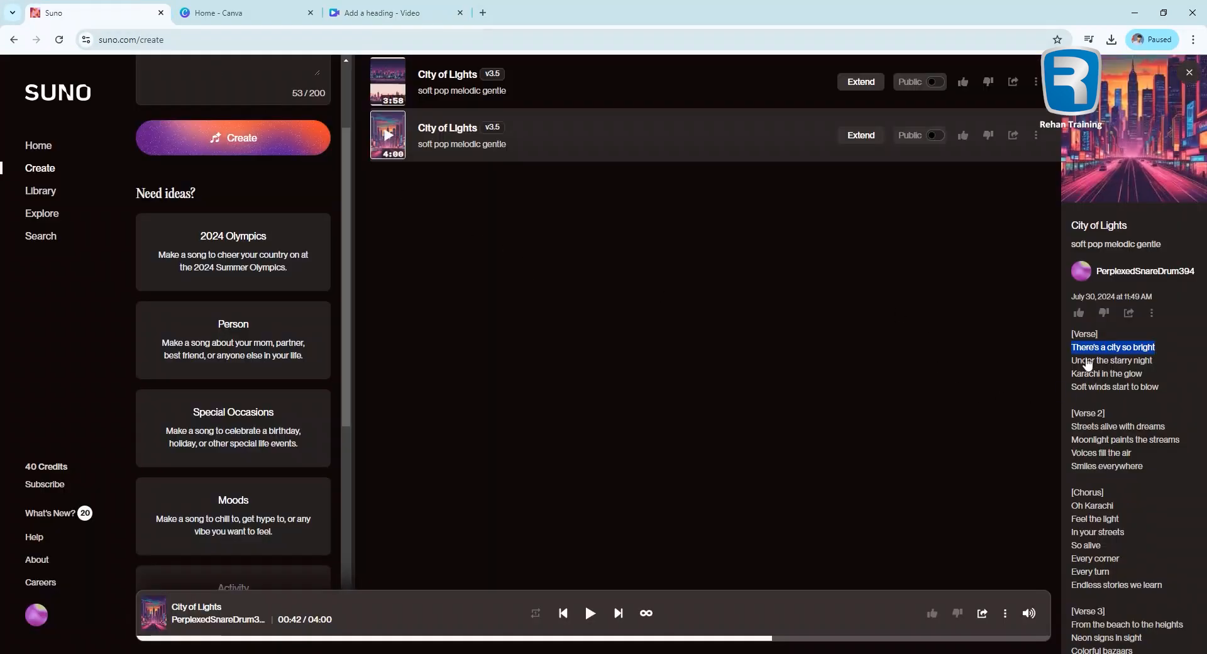
triple_click(1081, 363)
key(ctrl+c)
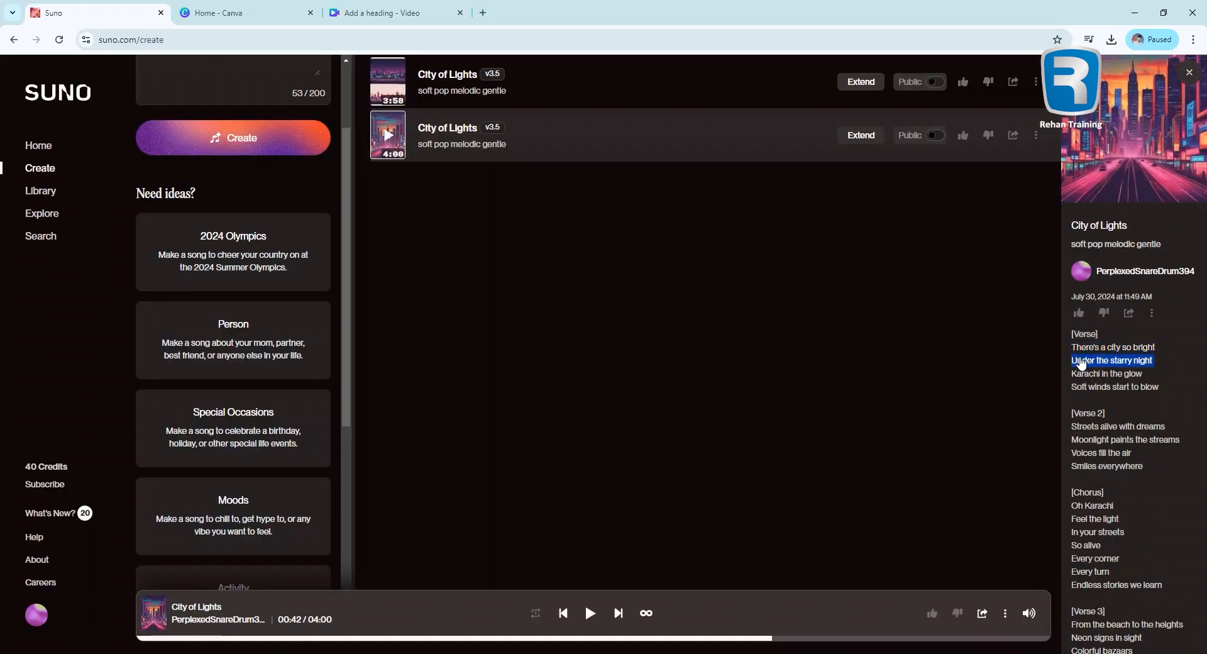
click(384, 12)
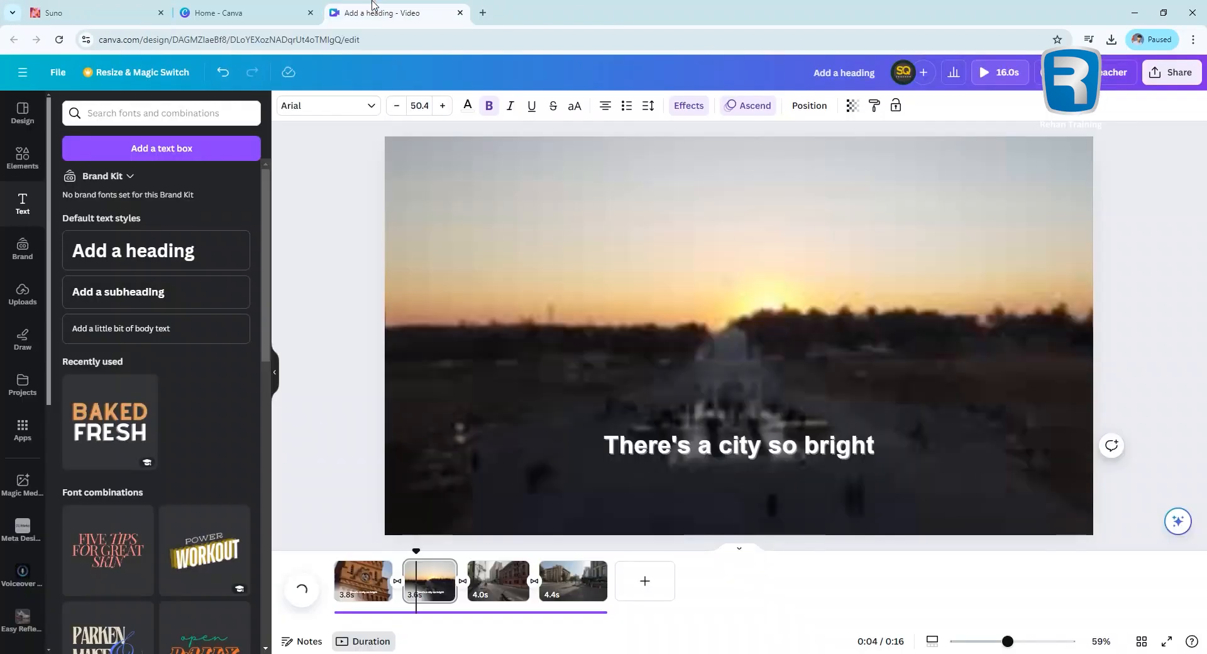
triple_click(677, 448)
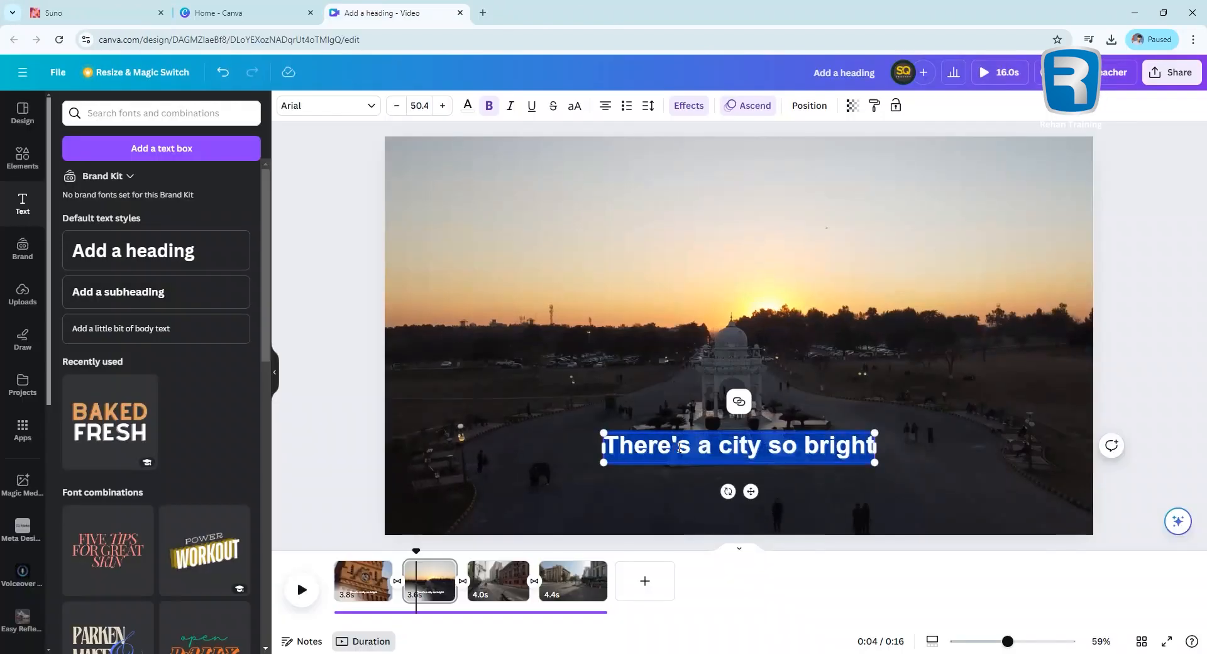
key(ctrl+v)
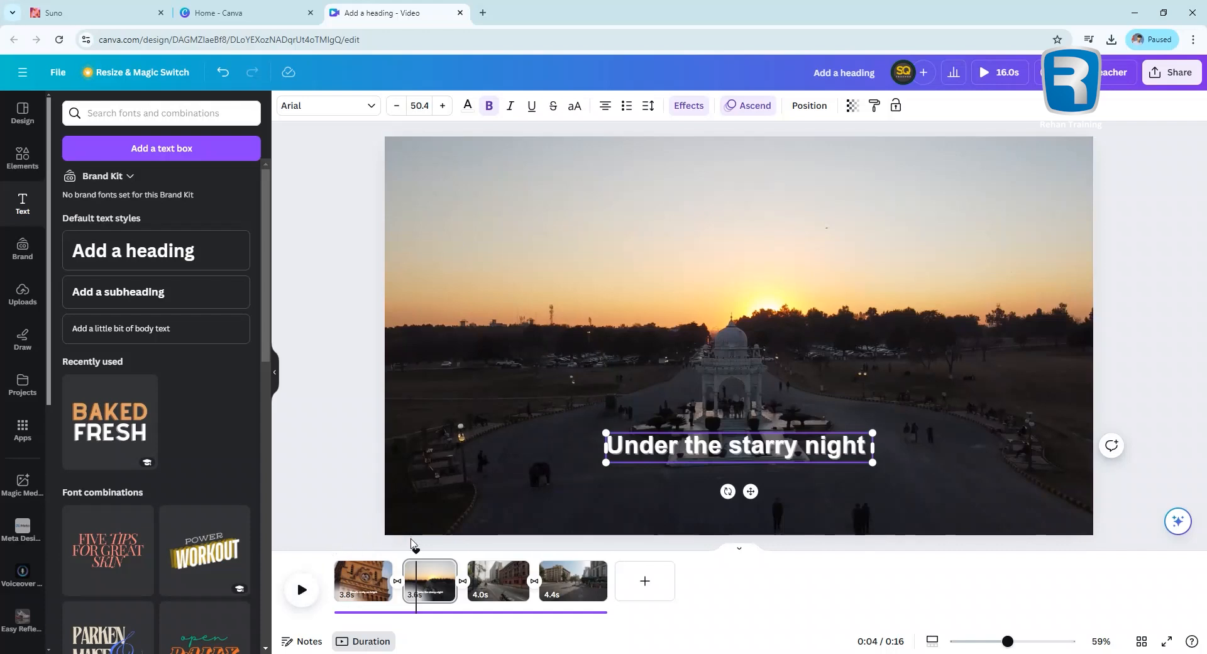
Play the video from the start to check the lyric timing, and place the copied "Under the starry night" text low on the third clip.
drag(418, 550, 336, 549)
key(space)
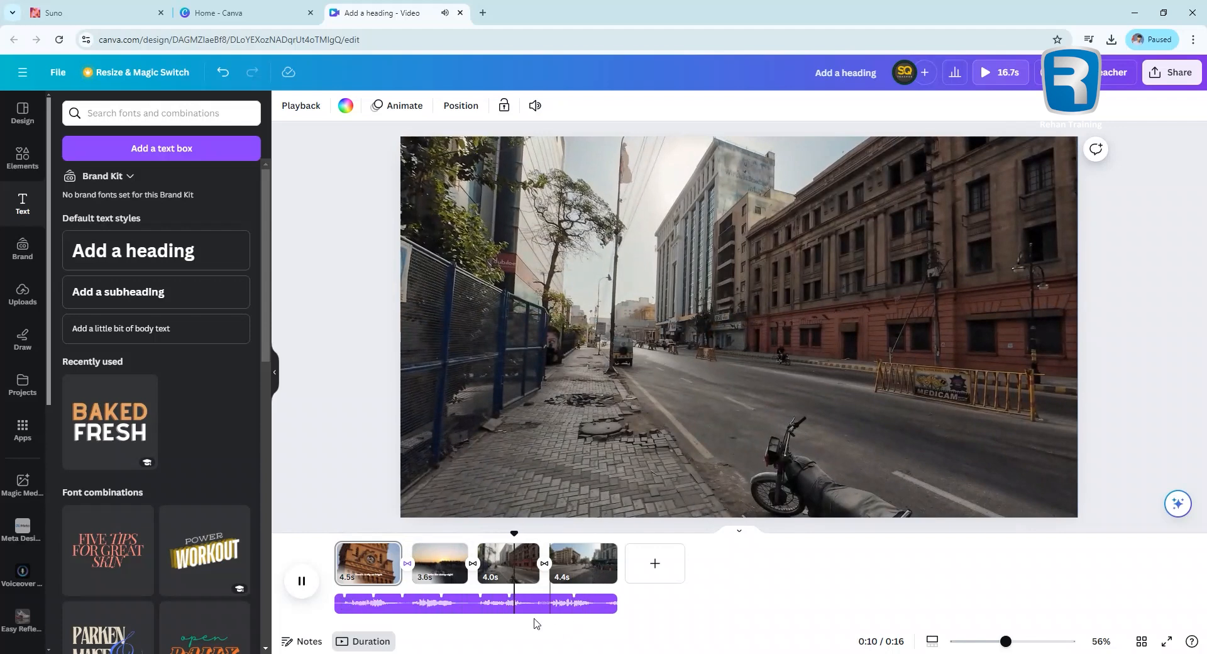
click(501, 562)
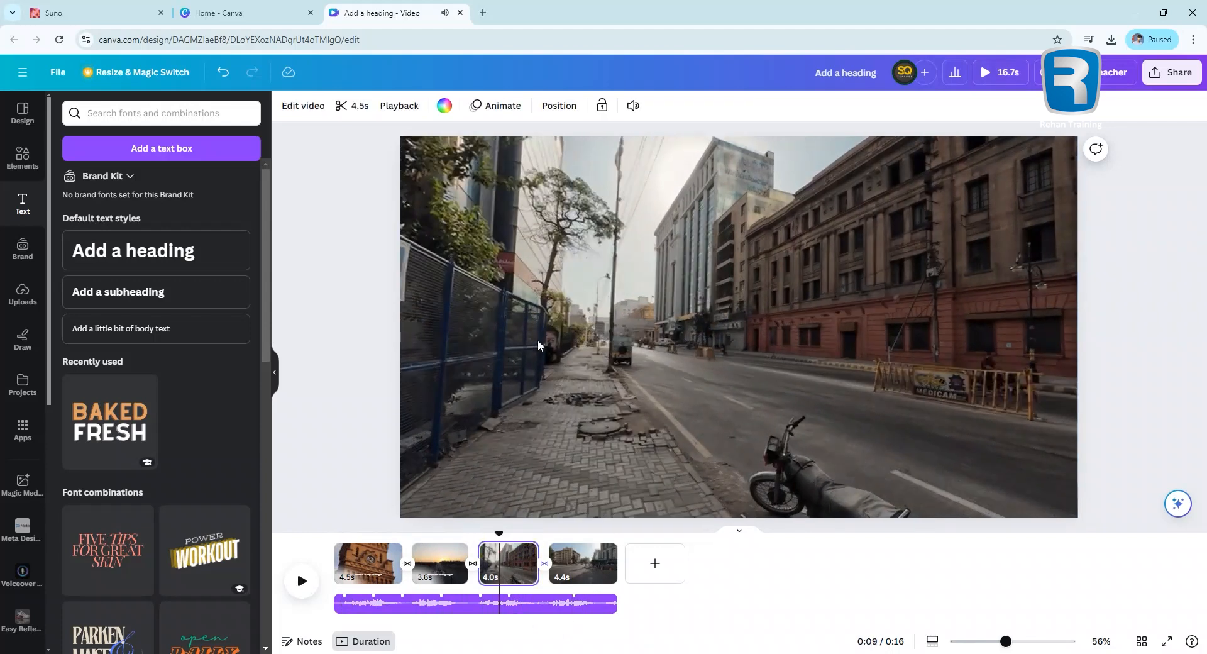
key(ctrl+v)
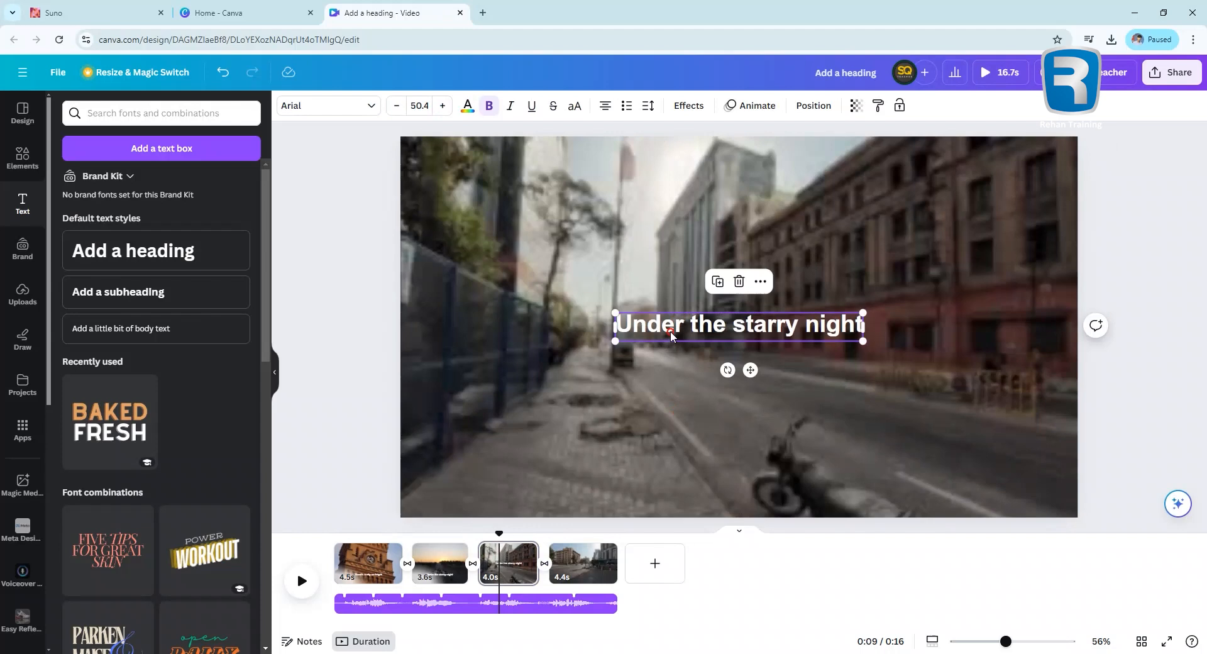
drag(670, 331, 670, 427)
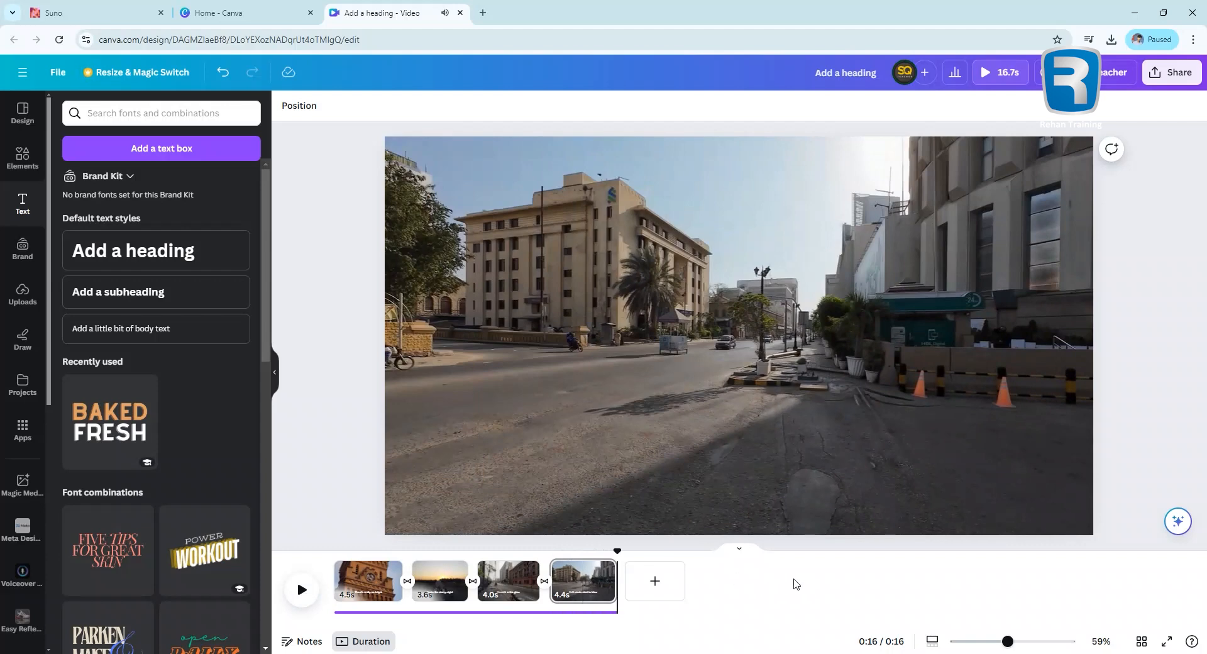
Trim the end of the fourth clip, carrying the lyric "Soft winds start to blow", to about 3.5 seconds.
key(ctrl+minus)
key(ctrl+minus)
key(ctrl+minus)
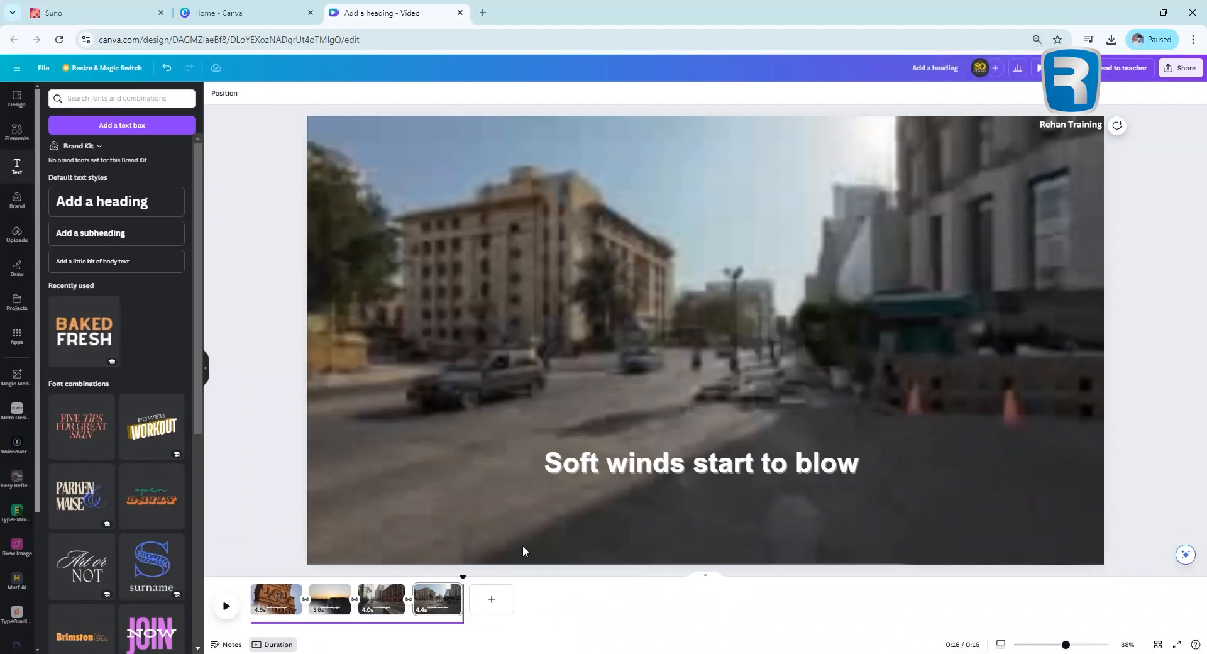
key(ctrl+plus)
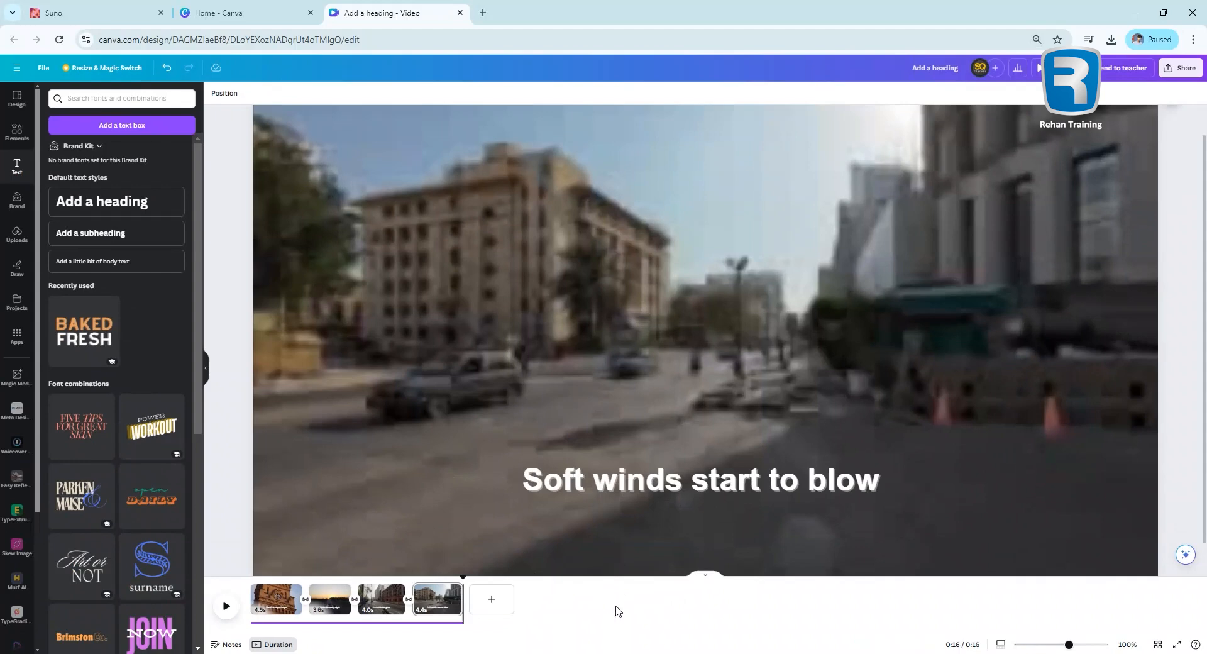
click(451, 623)
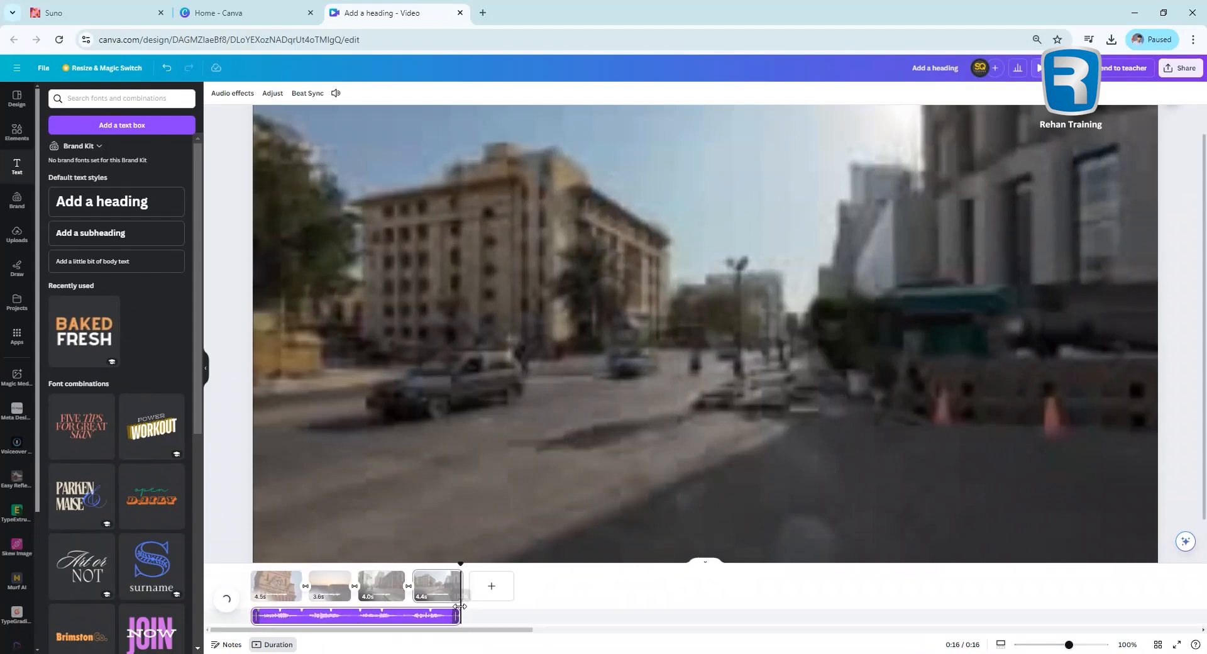
right_click(459, 592)
drag(461, 592, 451, 594)
click(608, 569)
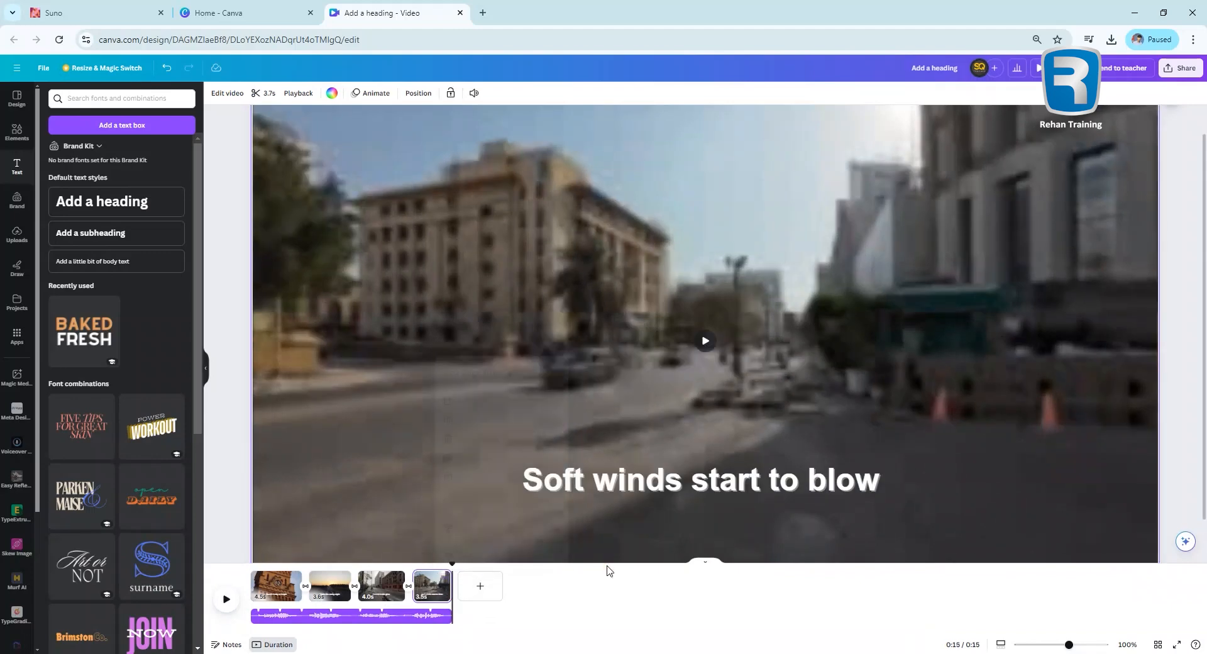
Look over the completed timeline and play the whole music video in preview from the beginning.
mouse_move(392, 587)
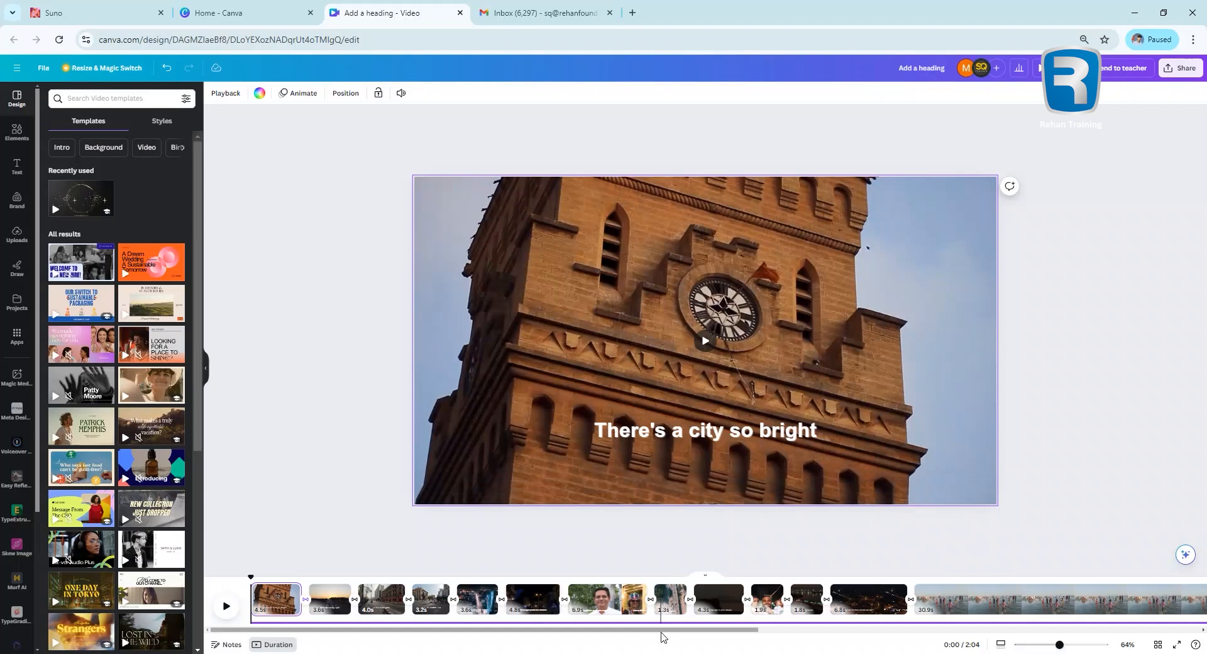
drag(663, 630, 644, 649)
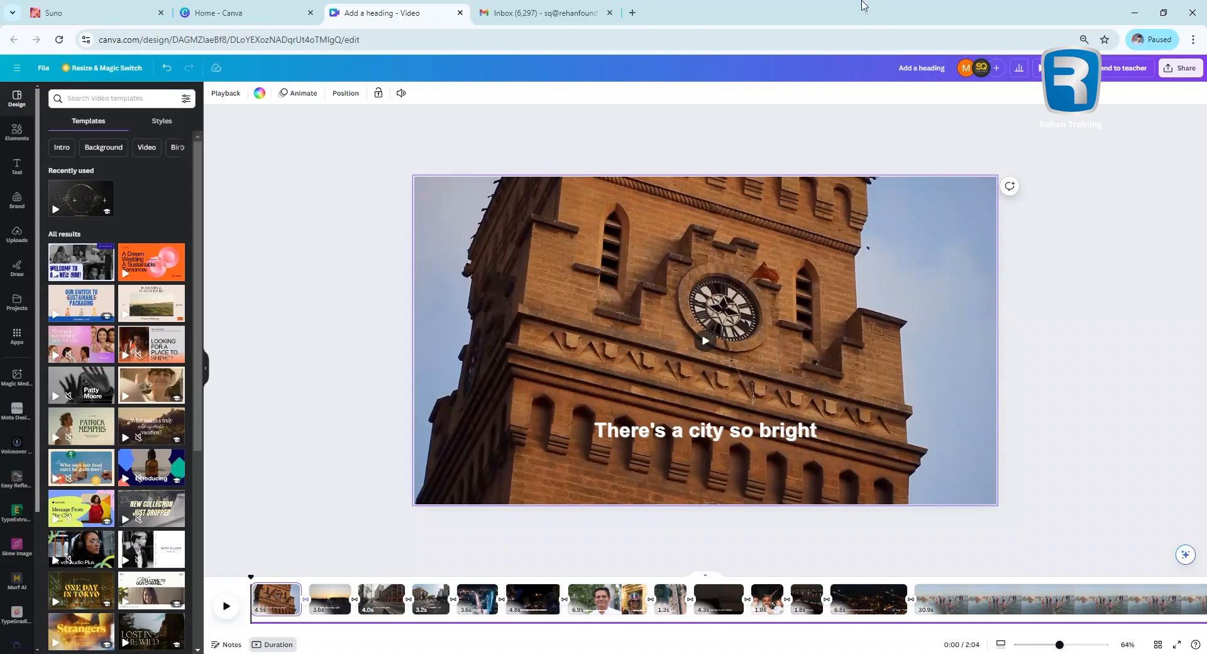
click(1039, 71)
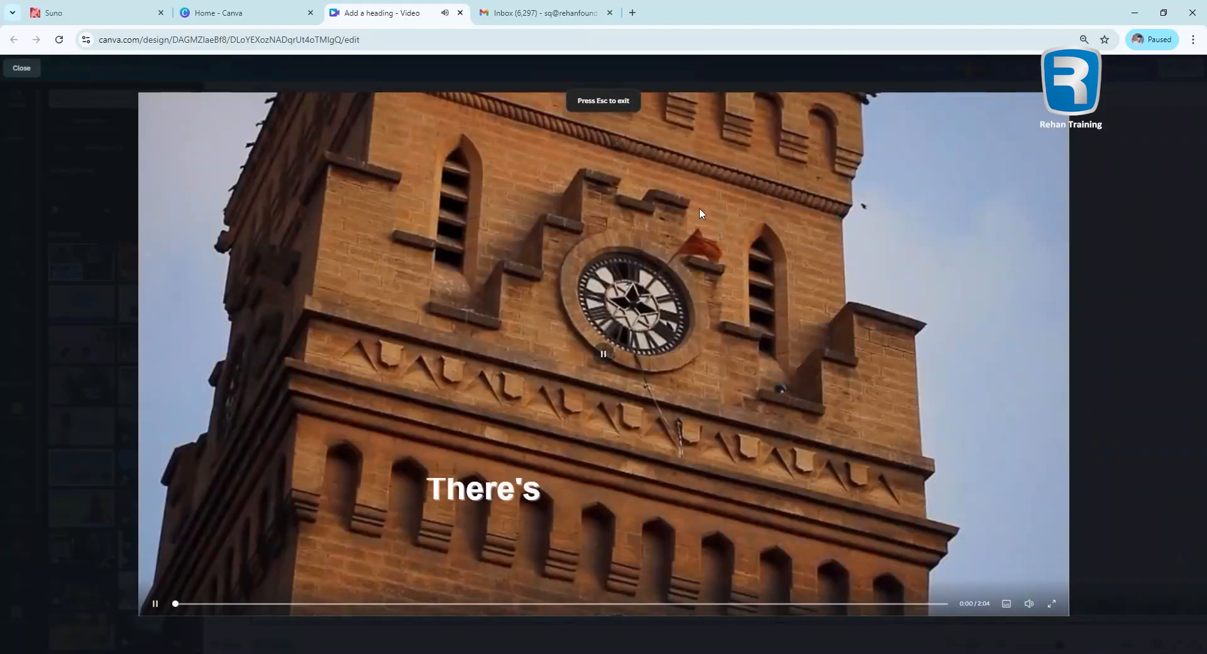